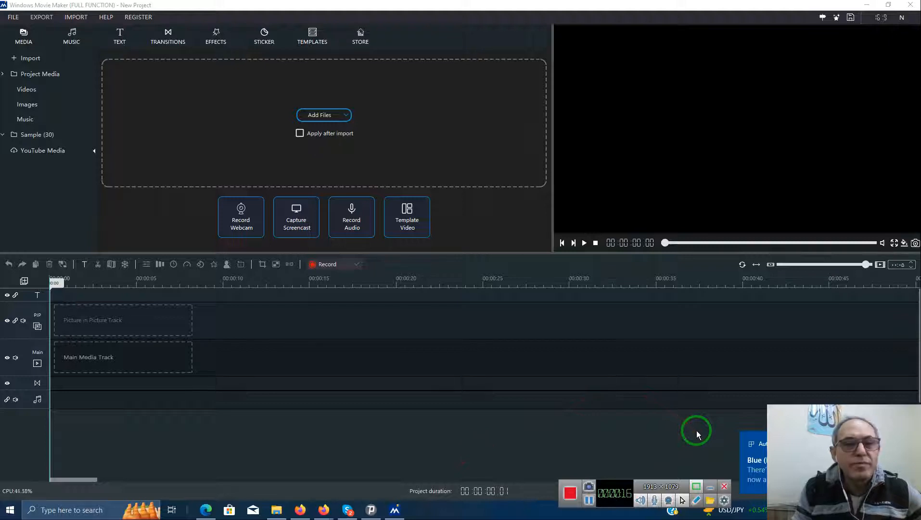
# - Open the dialog for importing media files, browse to the Blue (F:) drive and maximize the dialog
pyautogui.moveTo(696, 430)
pyautogui.mouseDown()
pyautogui.moveTo(650, 425)
pyautogui.moveTo(493, 265)
pyautogui.moveTo(342, 163)
pyautogui.moveTo(321, 119)
pyautogui.mouseUp()
pyautogui.click(321, 121)
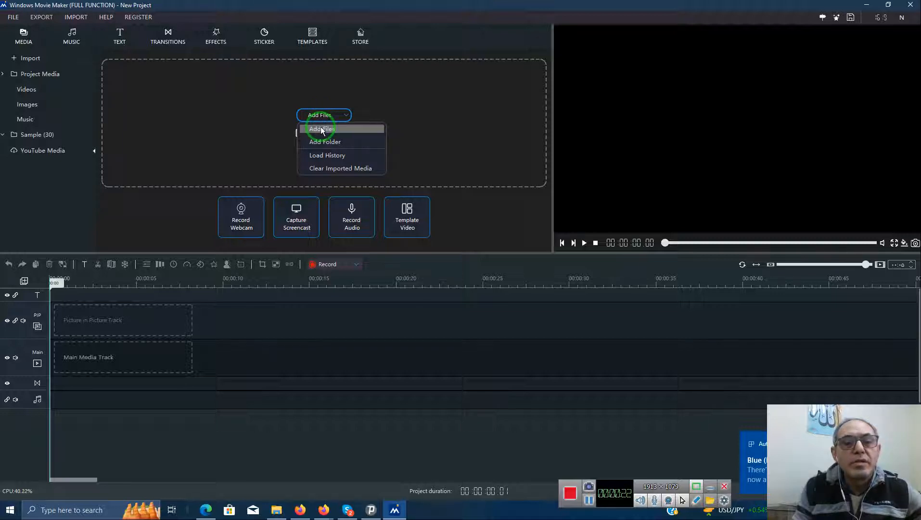
pyautogui.click(321, 128)
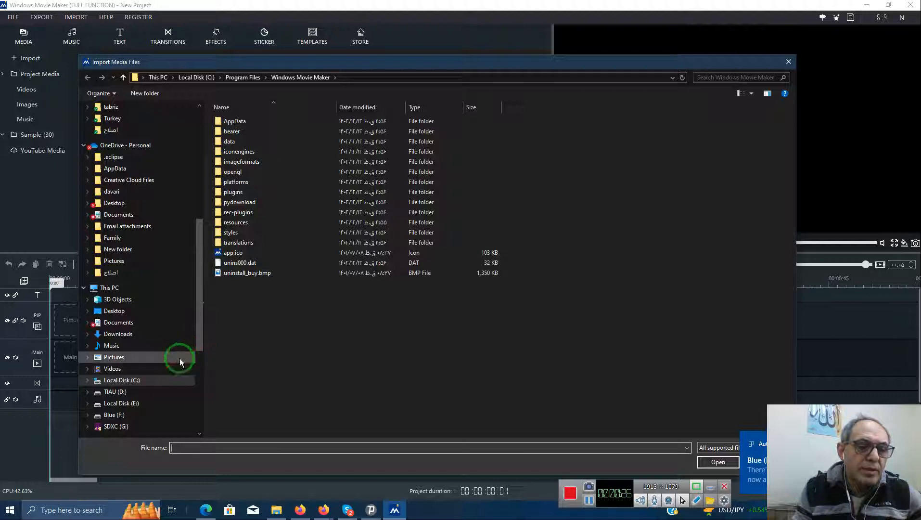
pyautogui.click(116, 415)
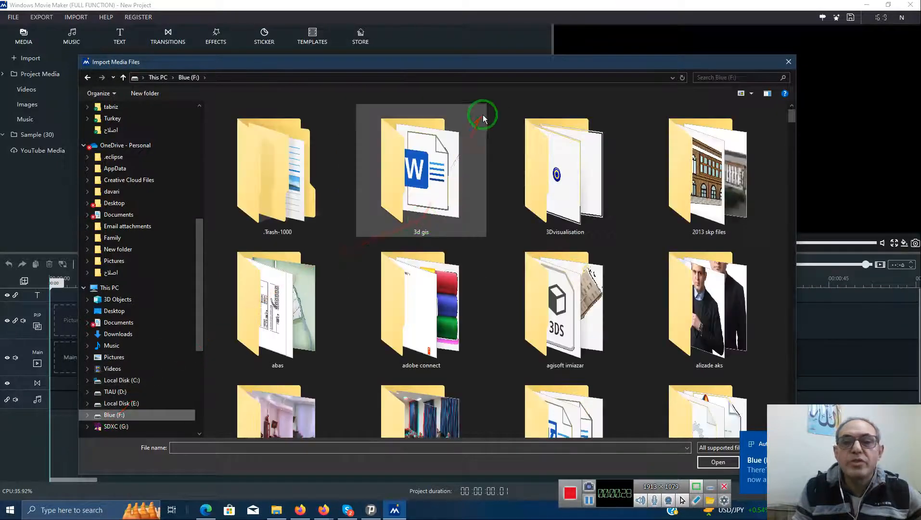
pyautogui.doubleClick(510, 61)
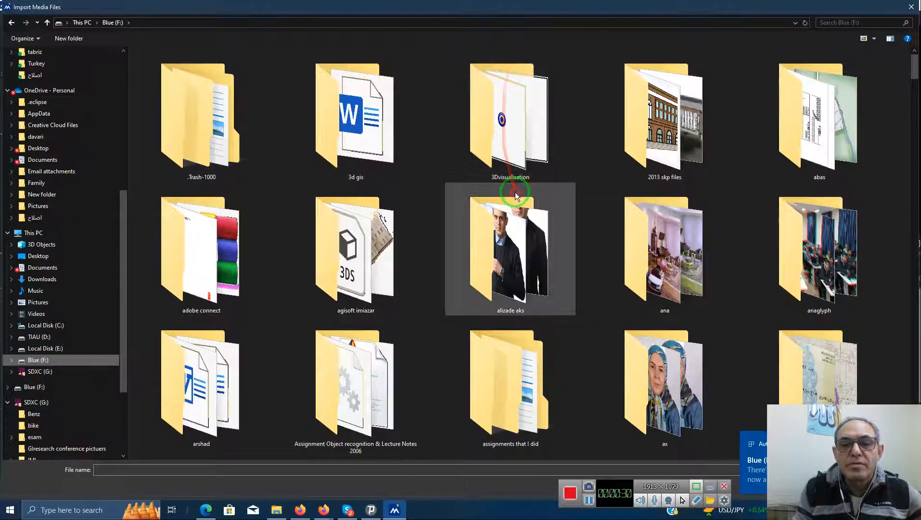
# - Find the premiere folder on Blue (F:) and import all of its images into the project media
pyautogui.scroll(-10, 516, 192)
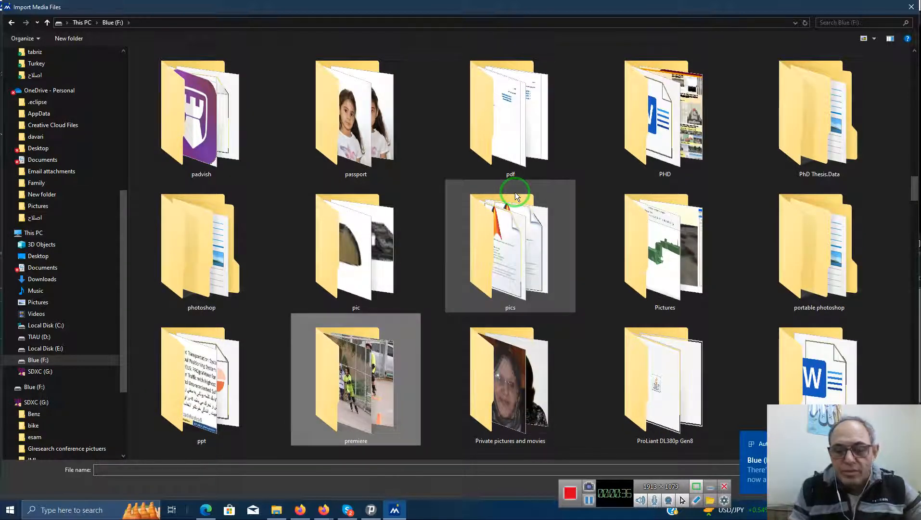
pyautogui.press('Right')
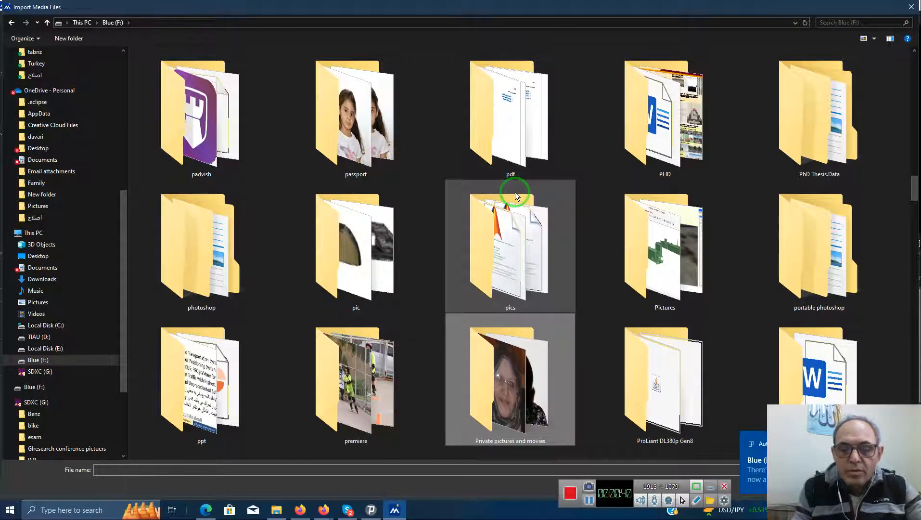
pyautogui.press('Right')
pyautogui.press('Left')
pyautogui.press('Left')
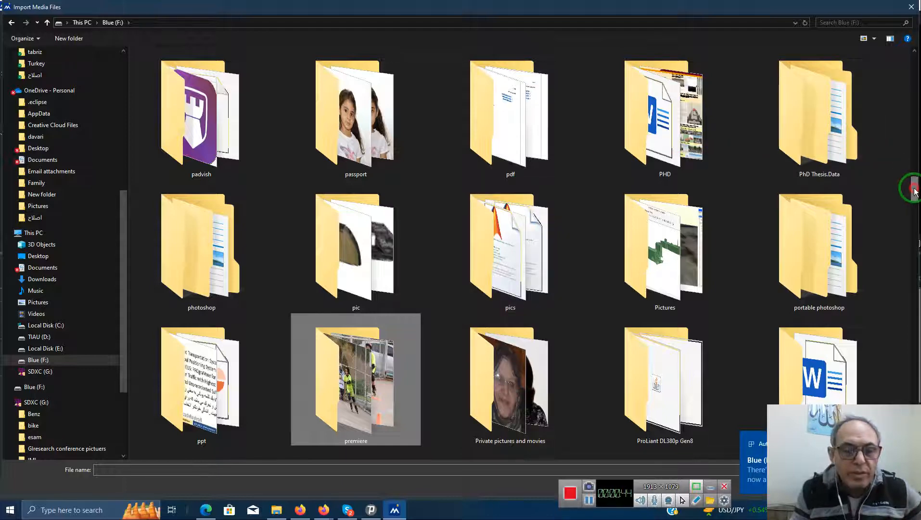
pyautogui.moveTo(915, 191); pyautogui.dragTo(915, 207)
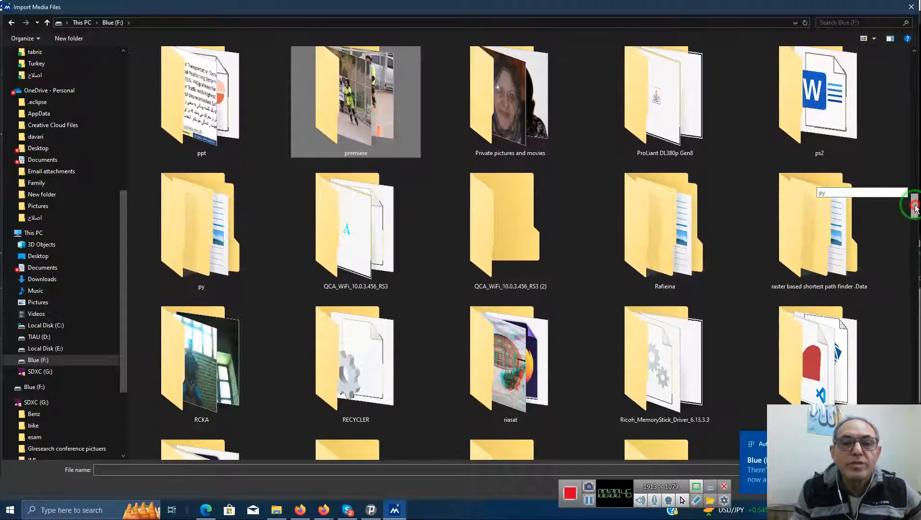
pyautogui.doubleClick(381, 76)
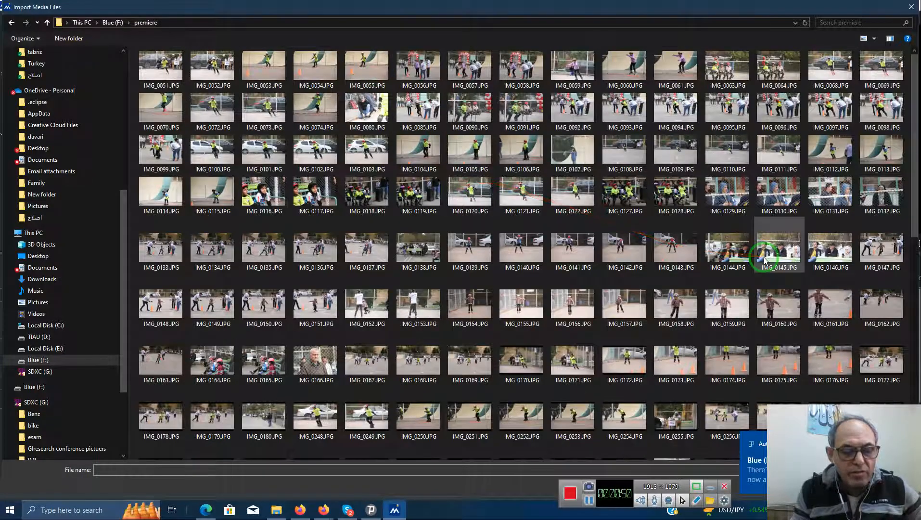
pyautogui.hotkey('ctrl', 'a')
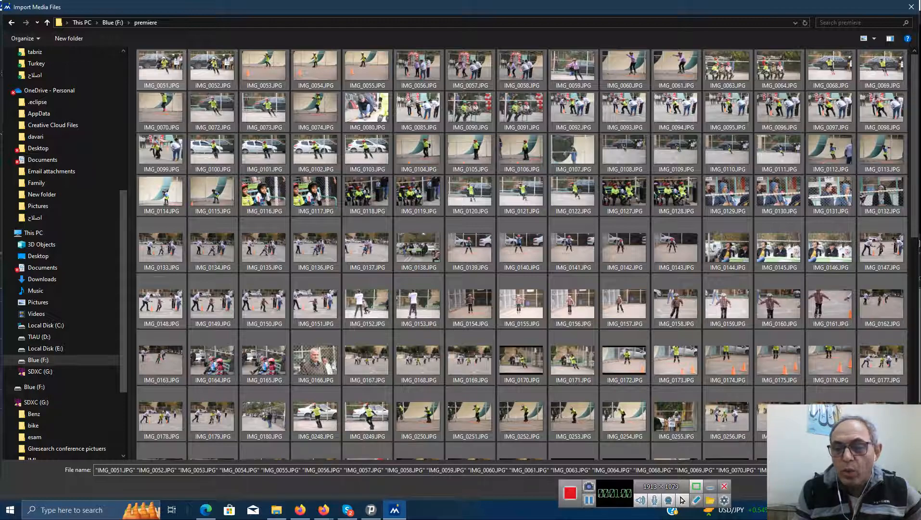
pyautogui.click(845, 485)
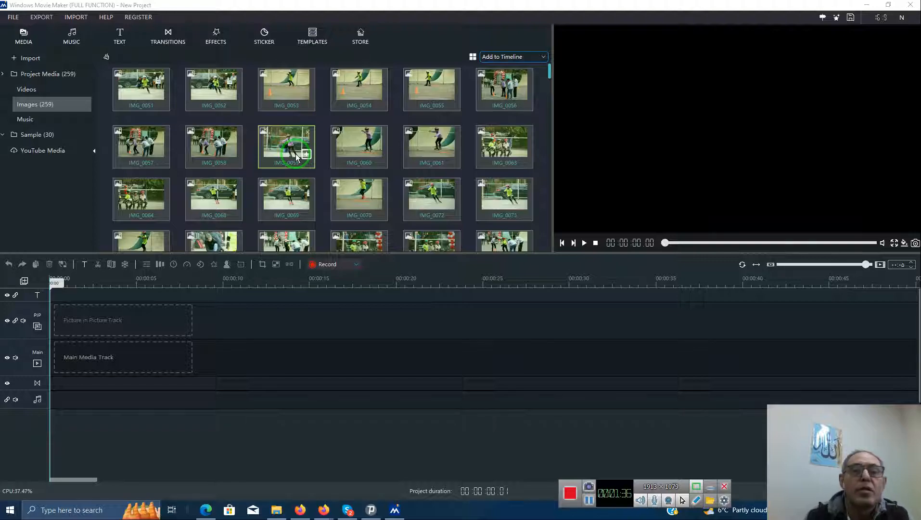
# - Select all the imported images and place them on the Picture in Picture track, starting at the beginning of the timeline
pyautogui.moveTo(548, 76); pyautogui.dragTo(547, 250)
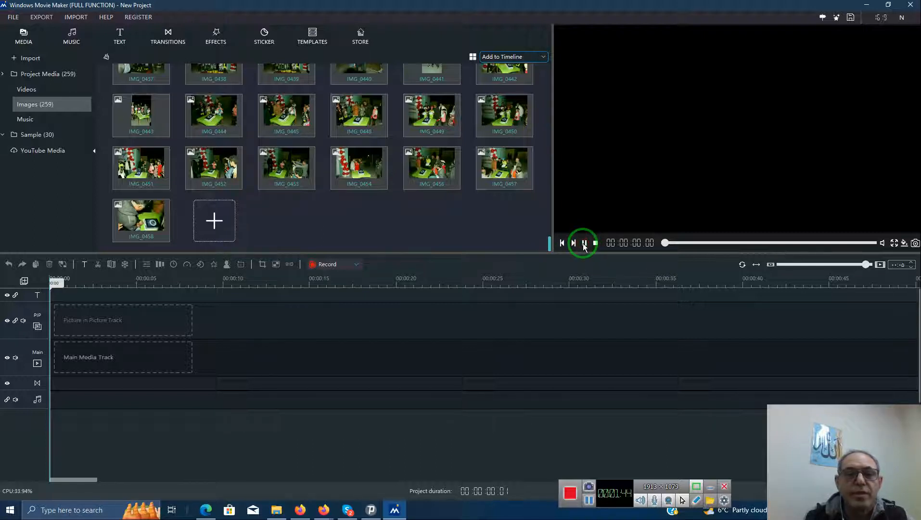
pyautogui.click(584, 244)
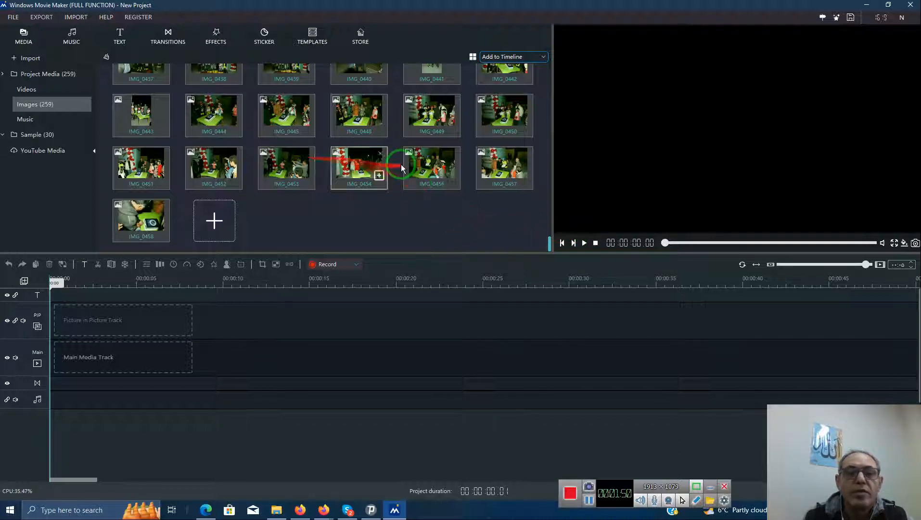
pyautogui.click(369, 163)
pyautogui.click(156, 215)
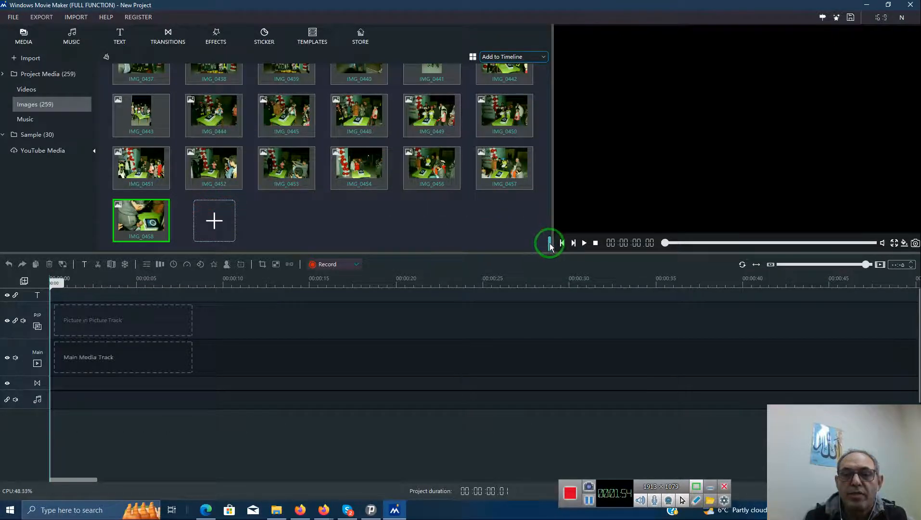
pyautogui.moveTo(550, 243); pyautogui.dragTo(552, 55)
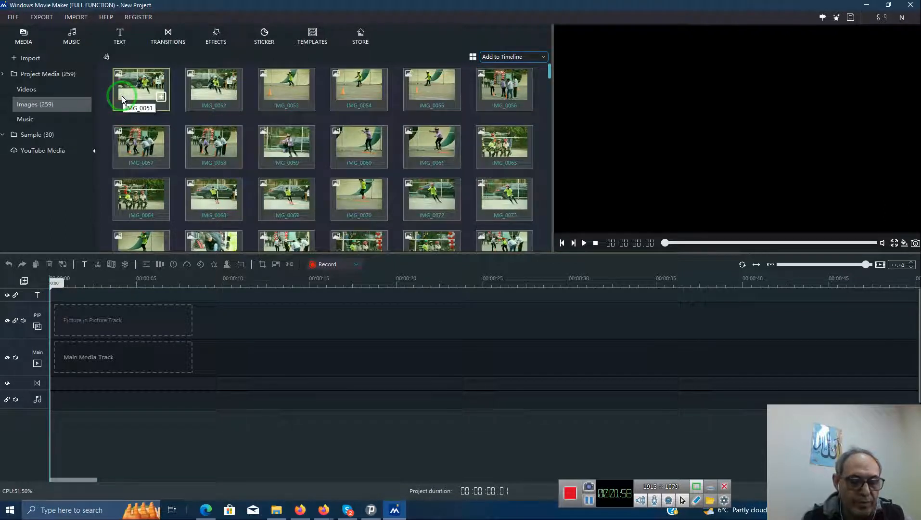
pyautogui.keyDown('shift'); pyautogui.click(122, 96); pyautogui.keyUp('shift')
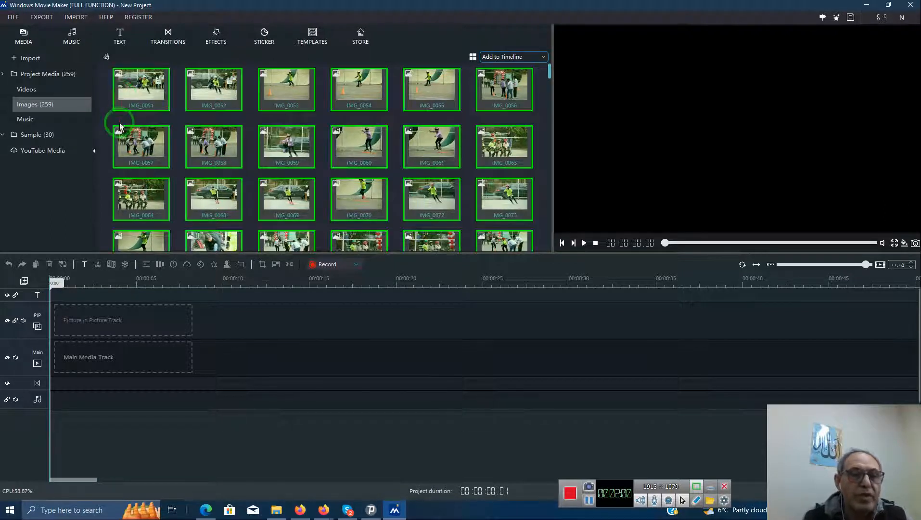
pyautogui.moveTo(134, 101); pyautogui.dragTo(51, 311)
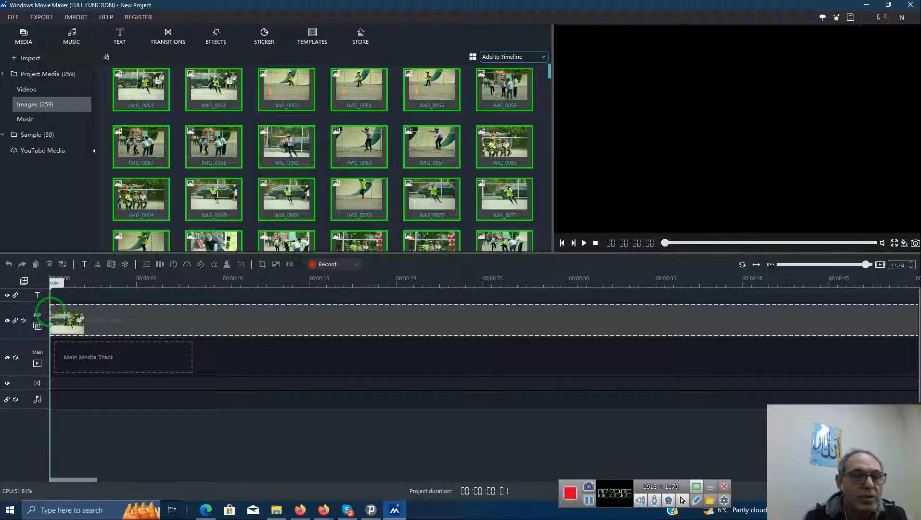
pyautogui.moveTo(51, 312); pyautogui.dragTo(404, 240)
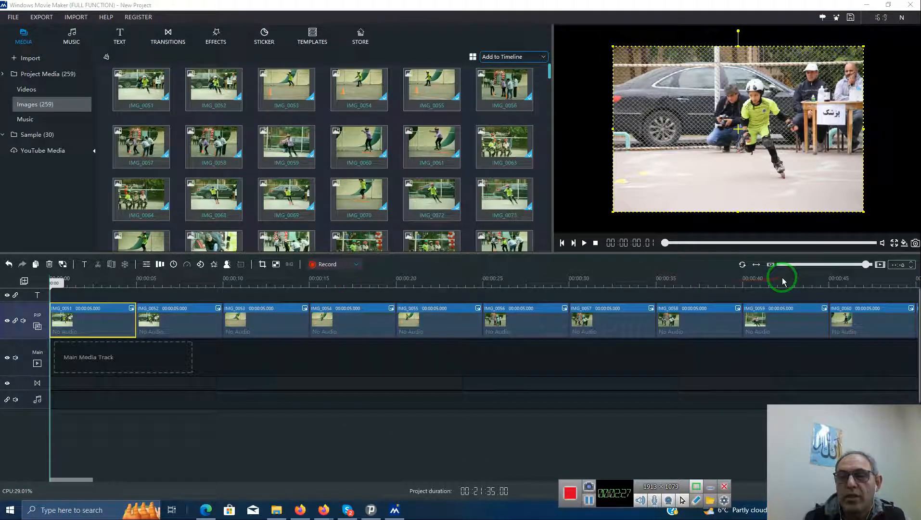
# - Preview the image sequence from the start and pause it at about 21 seconds
pyautogui.click(583, 243)
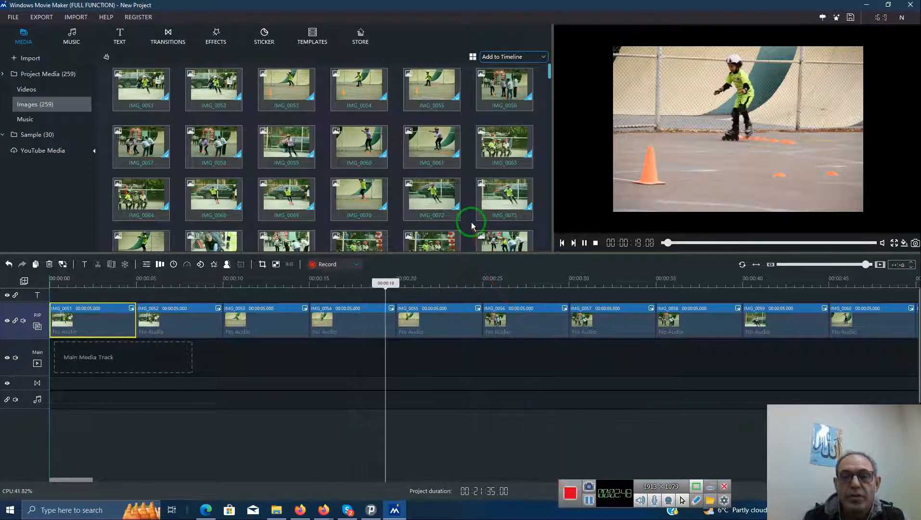
pyautogui.click(585, 243)
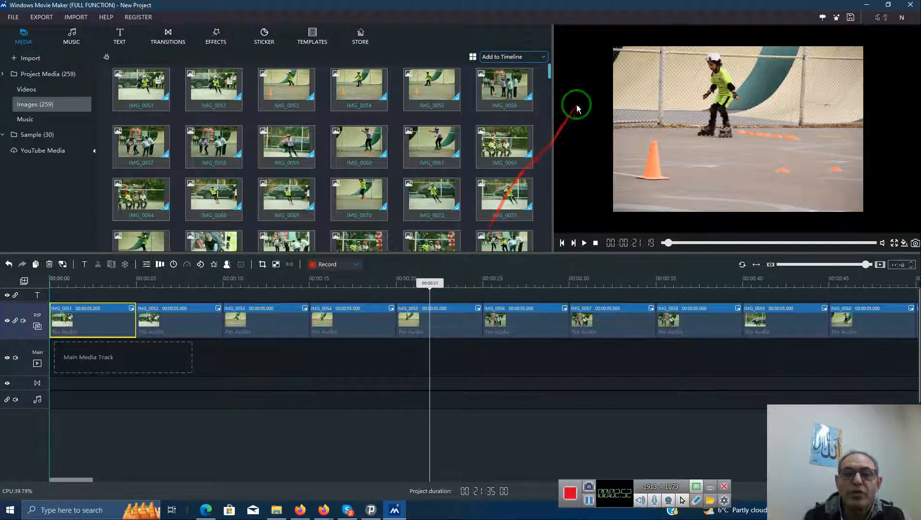
# - Reopen the media import dialog and look for a music folder on the TIAU (D:) drive
pyautogui.moveTo(550, 75); pyautogui.dragTo(545, 249)
pyautogui.click(207, 229)
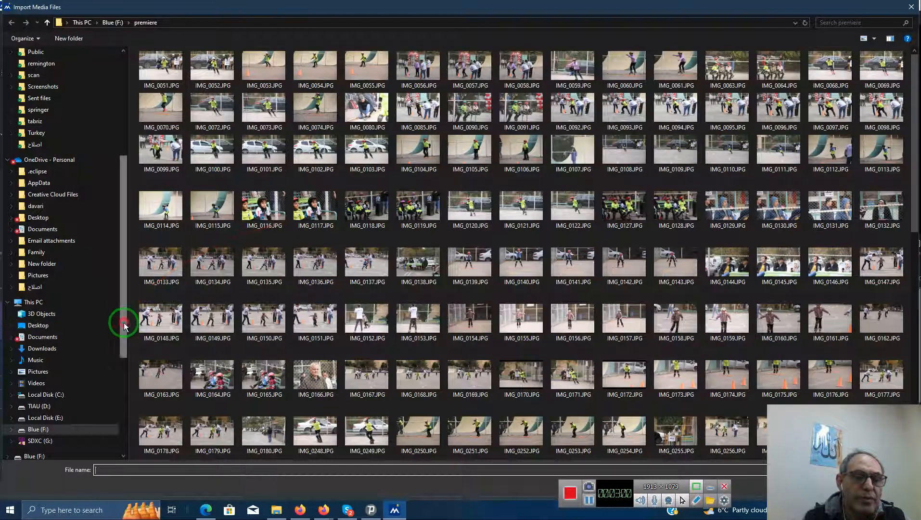
pyautogui.moveTo(123, 321); pyautogui.dragTo(123, 371)
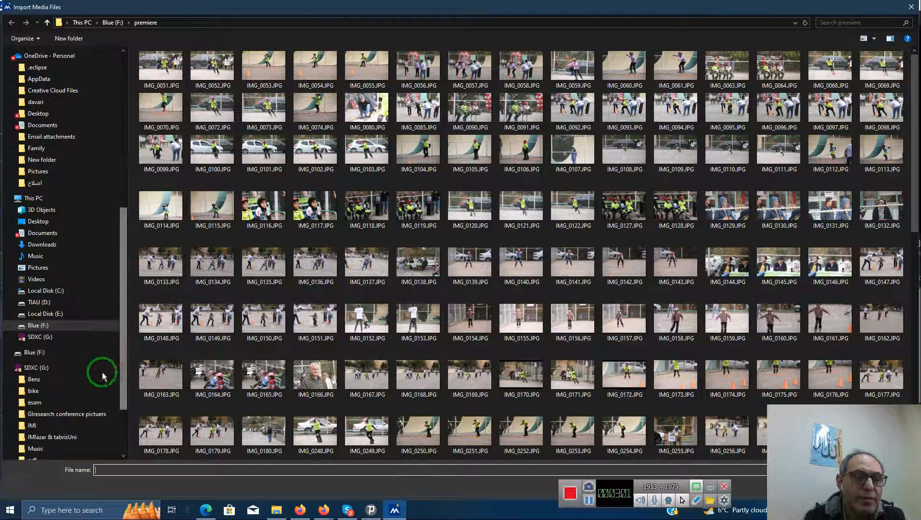
pyautogui.click(52, 302)
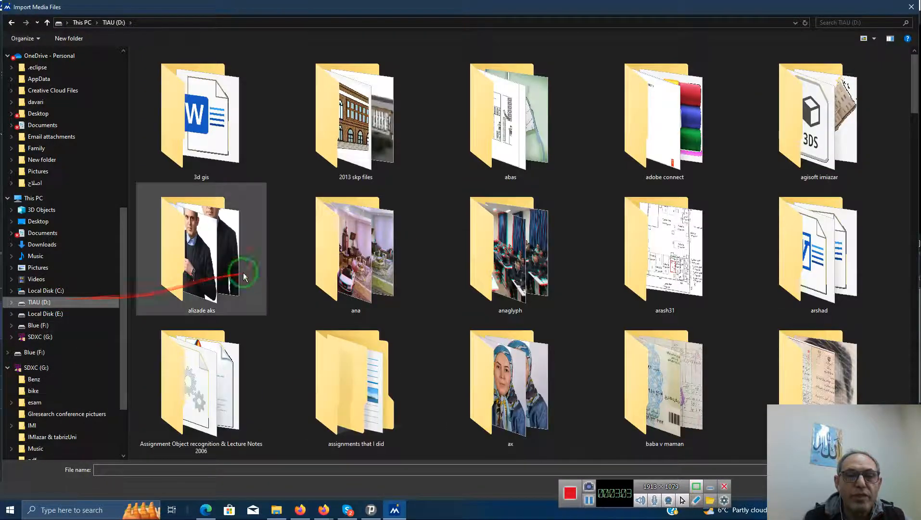
pyautogui.click(323, 271)
pyautogui.write('mu')
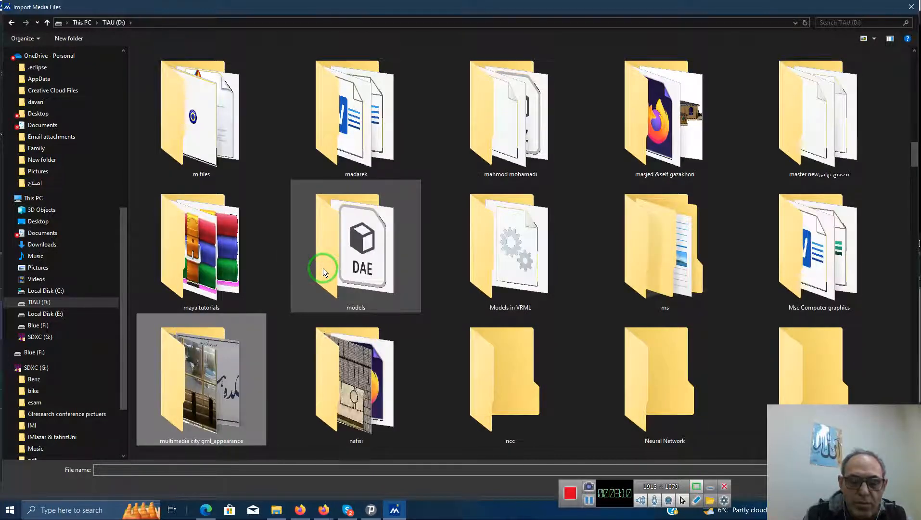
pyautogui.scroll(-2, 323, 267)
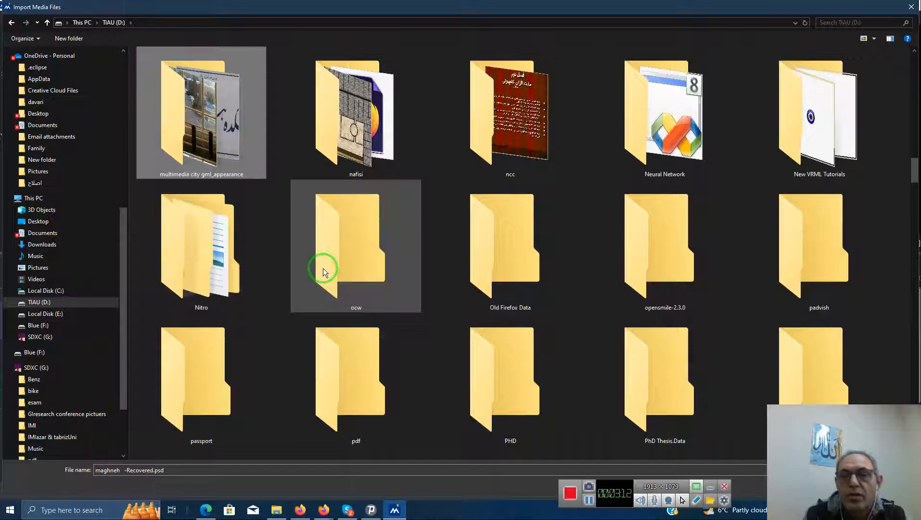
# - Look through the folders and files starting with m on Local Disk (E:) for music
pyautogui.click(48, 313)
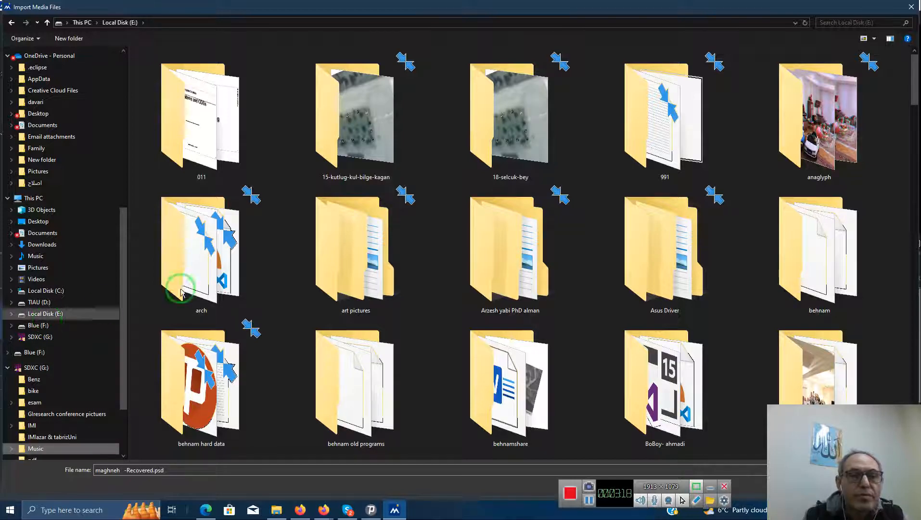
pyautogui.click(322, 249)
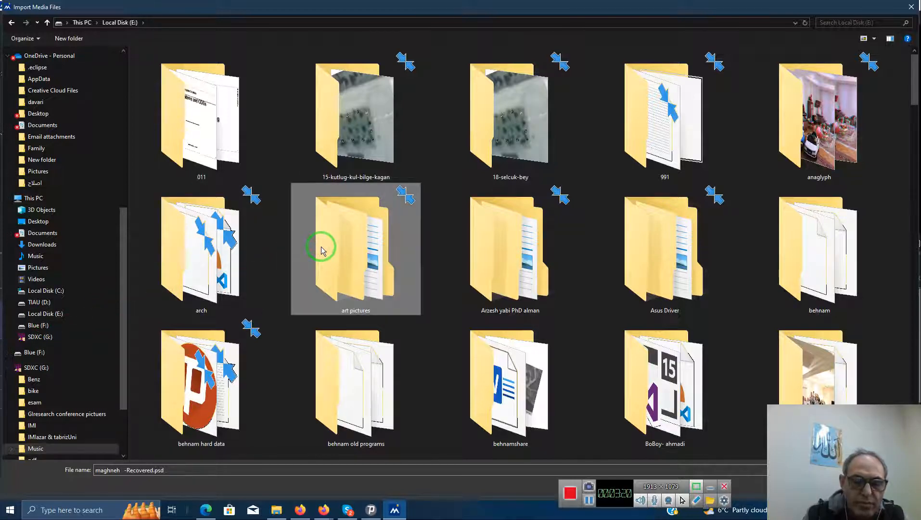
pyautogui.write('mu')
pyautogui.write('matchedphoto.jpg')
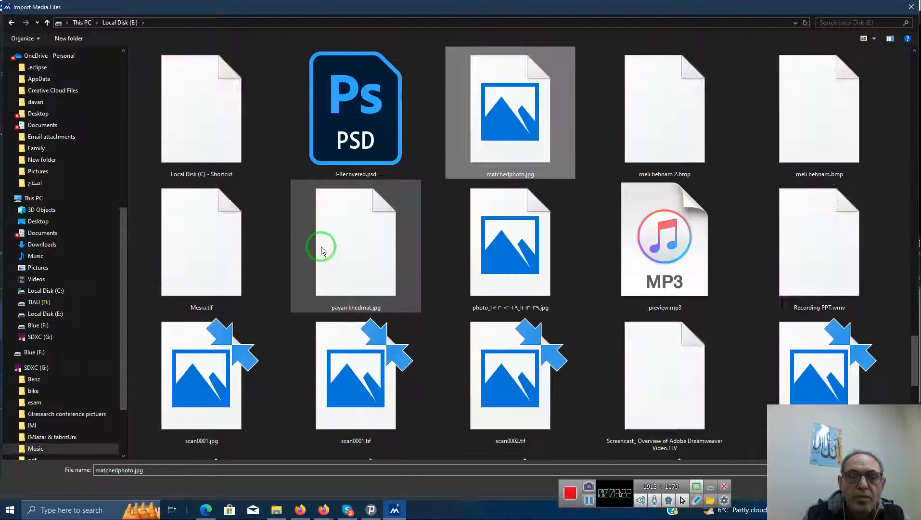
pyautogui.press('m')
pyautogui.press('m')
pyautogui.press('m')
pyautogui.press('m')
pyautogui.press('m')
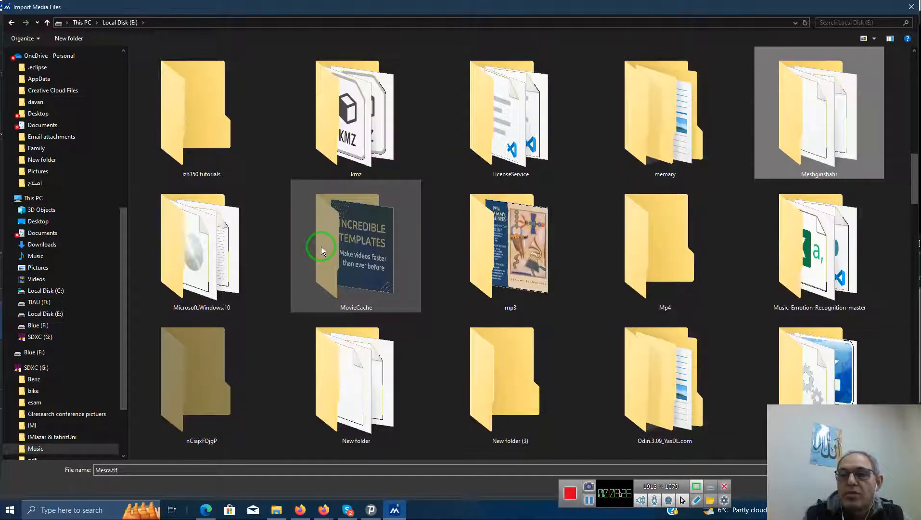
pyautogui.press('m')
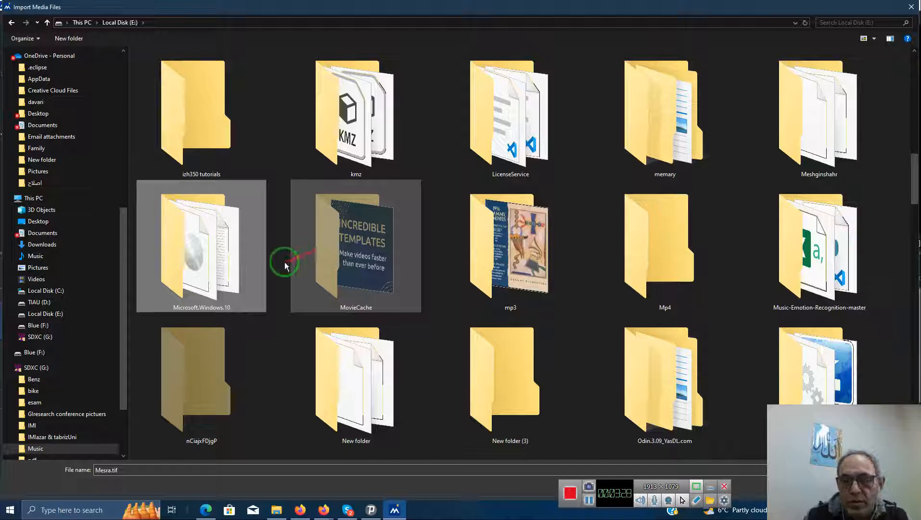
pyautogui.click(590, 503)
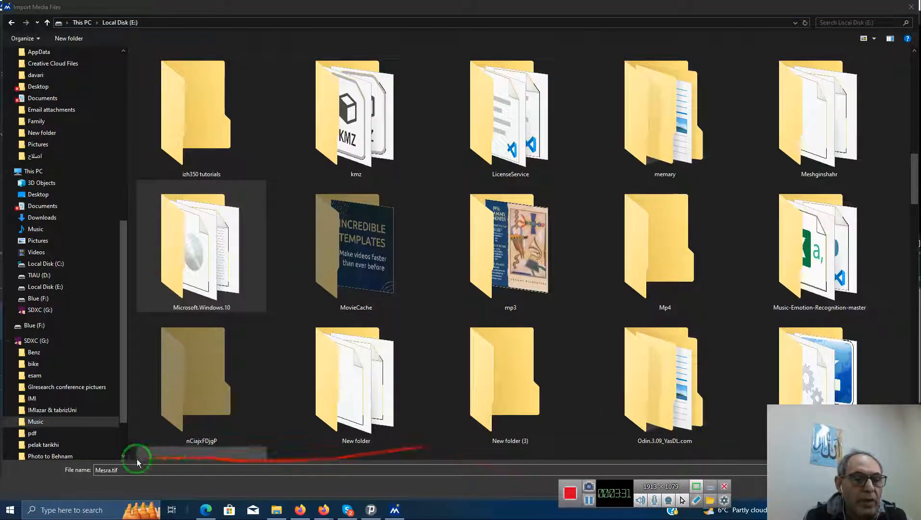
# - Try to import the files from ._14 Russian Roulette.mp3 through ._633.mp3 in the Music folder on SDXC (G:)
pyautogui.click(58, 422)
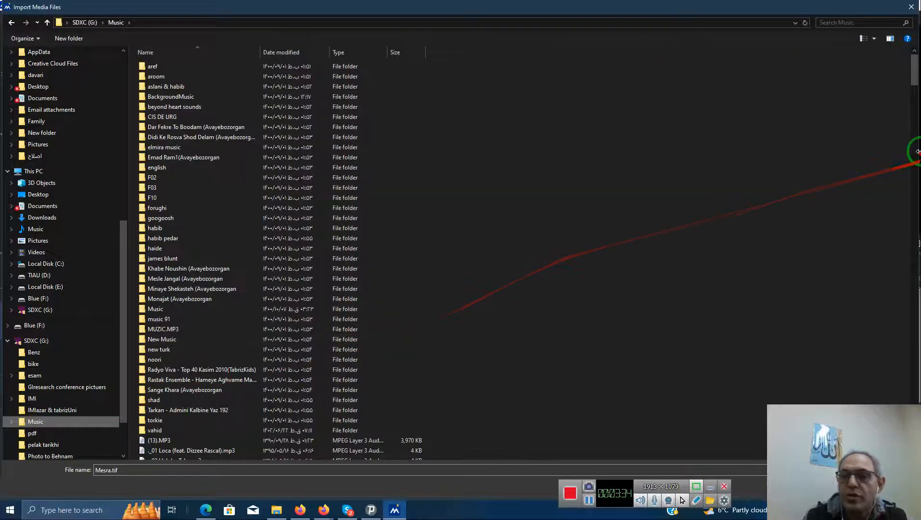
pyautogui.moveTo(915, 83); pyautogui.dragTo(902, 103)
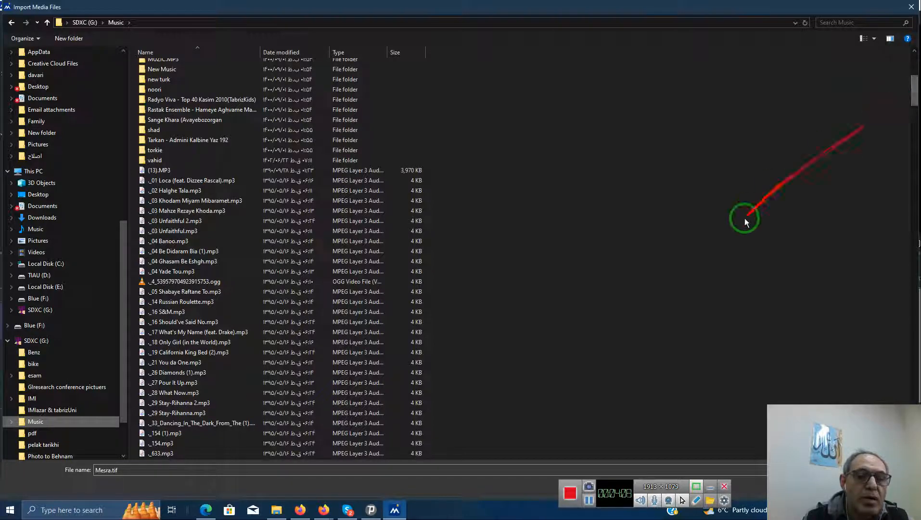
pyautogui.click(200, 303)
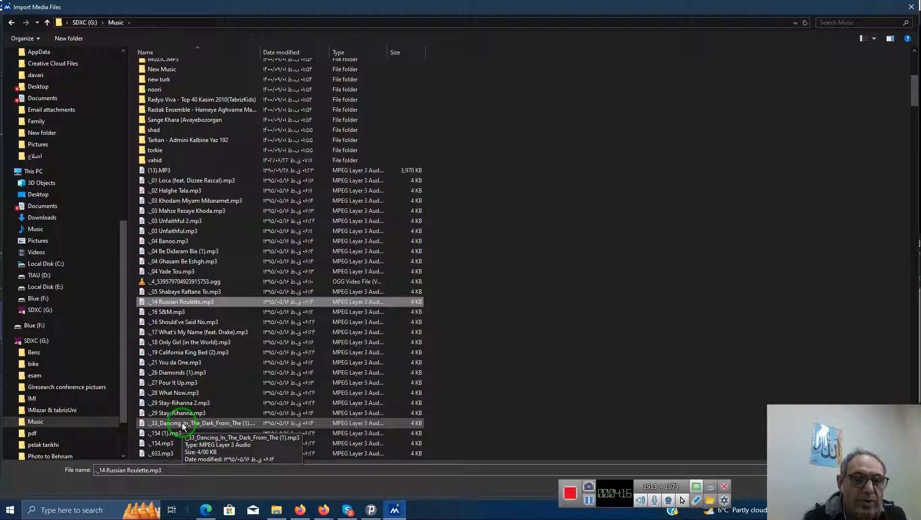
pyautogui.keyDown('shift'); pyautogui.click(170, 453); pyautogui.keyUp('shift')
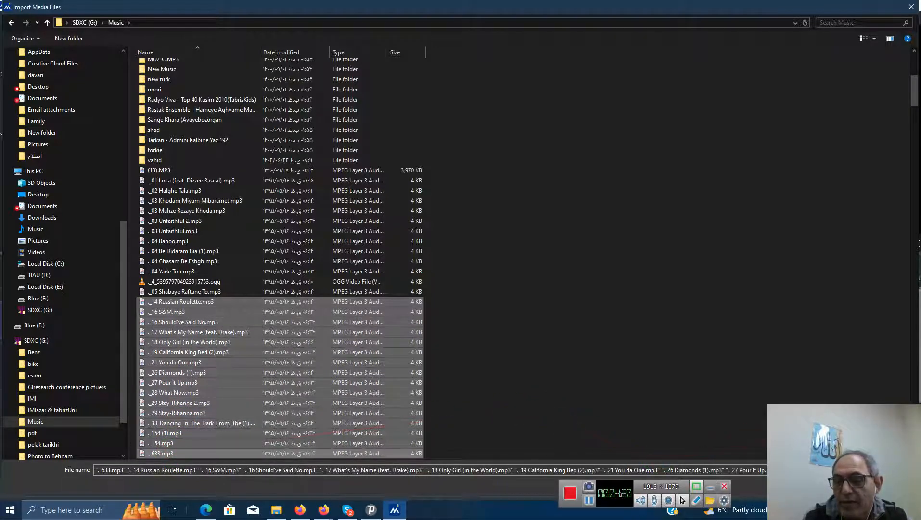
pyautogui.press('Return')
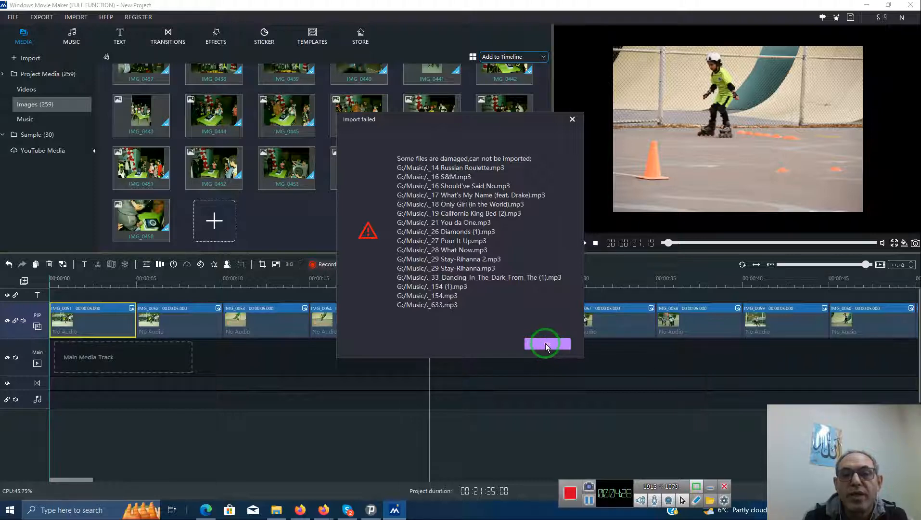
pyautogui.click(547, 343)
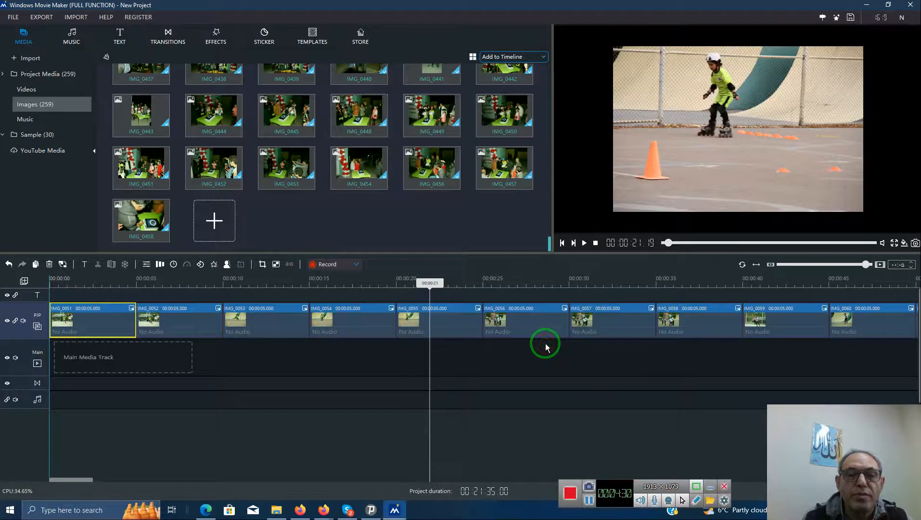
# - Import all the MP3 files from the CIS DE URG folder inside Music on SDXC (G:)
pyautogui.click(214, 220)
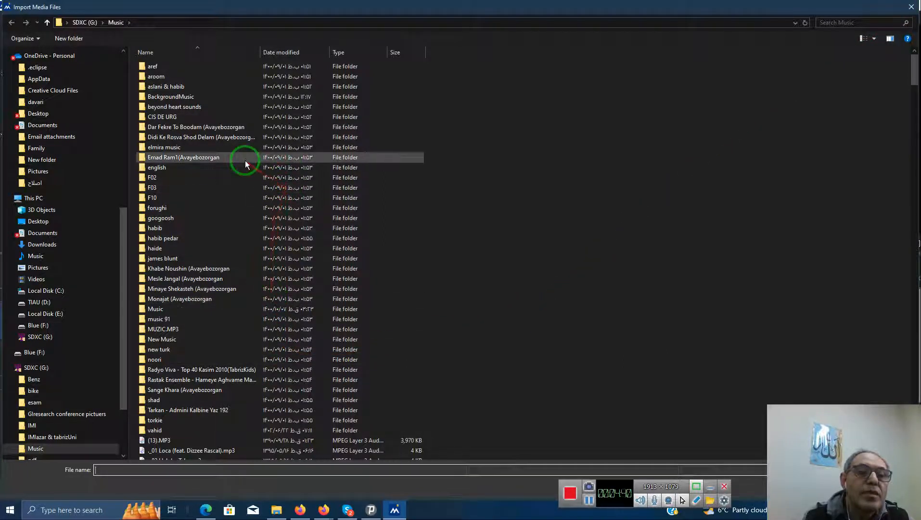
pyautogui.doubleClick(196, 118)
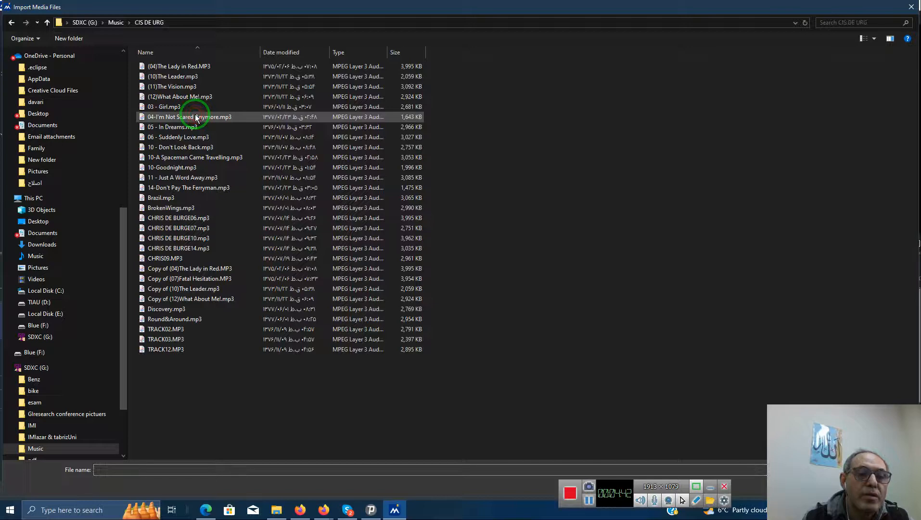
pyautogui.hotkey('ctrl', 'a')
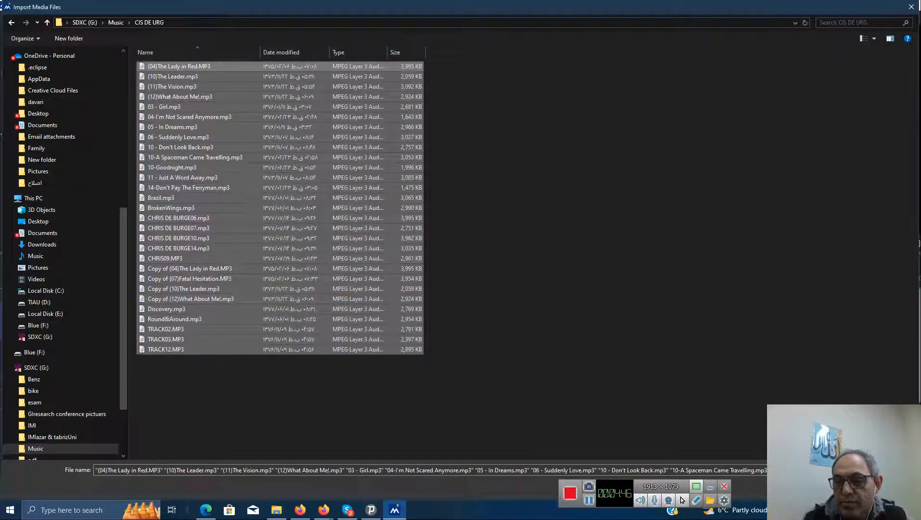
pyautogui.press('Return')
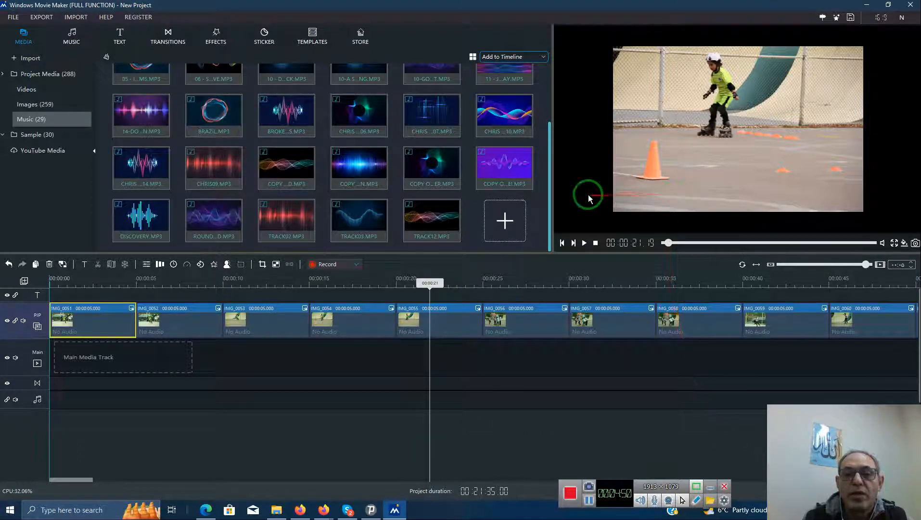
# - Select all the imported music files and place them on the music track, starting at the beginning of the timeline
pyautogui.moveTo(549, 186); pyautogui.dragTo(537, 81)
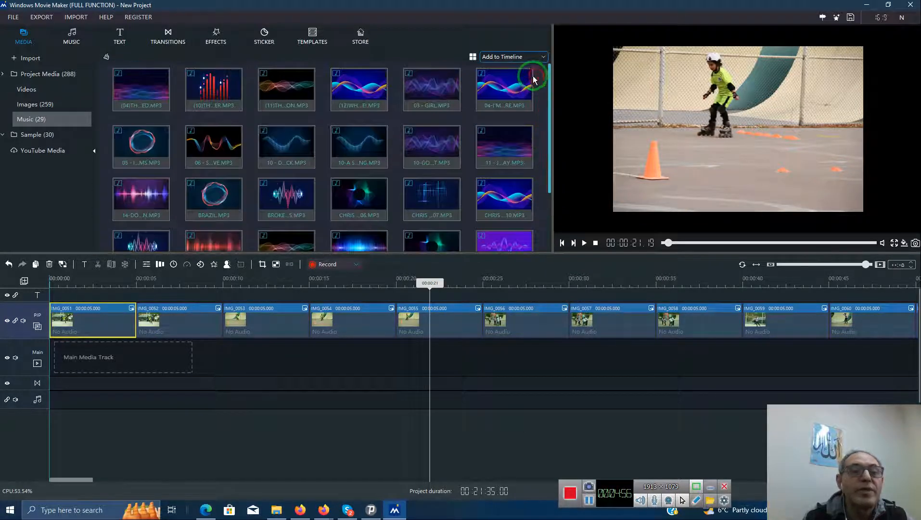
pyautogui.click(130, 79)
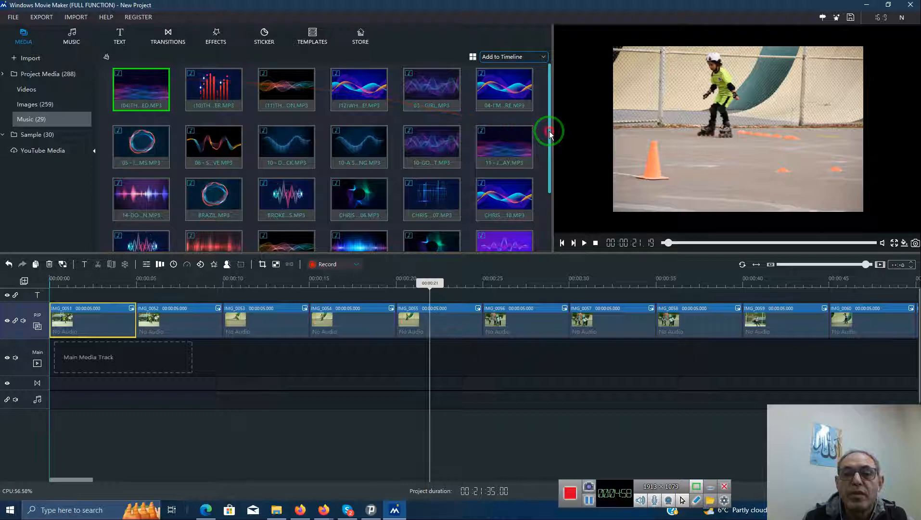
pyautogui.moveTo(550, 133); pyautogui.dragTo(551, 226)
pyautogui.click(433, 223)
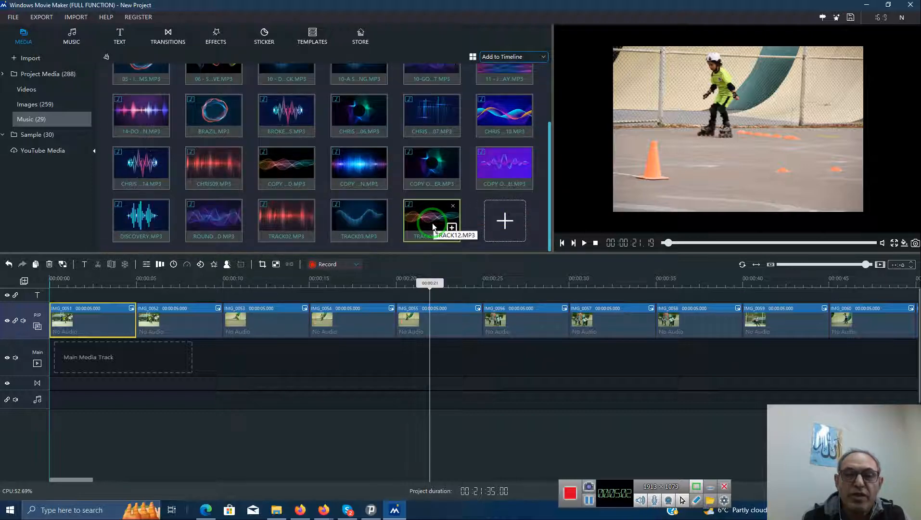
pyautogui.keyDown('shift'); pyautogui.click(433, 224); pyautogui.keyUp('shift')
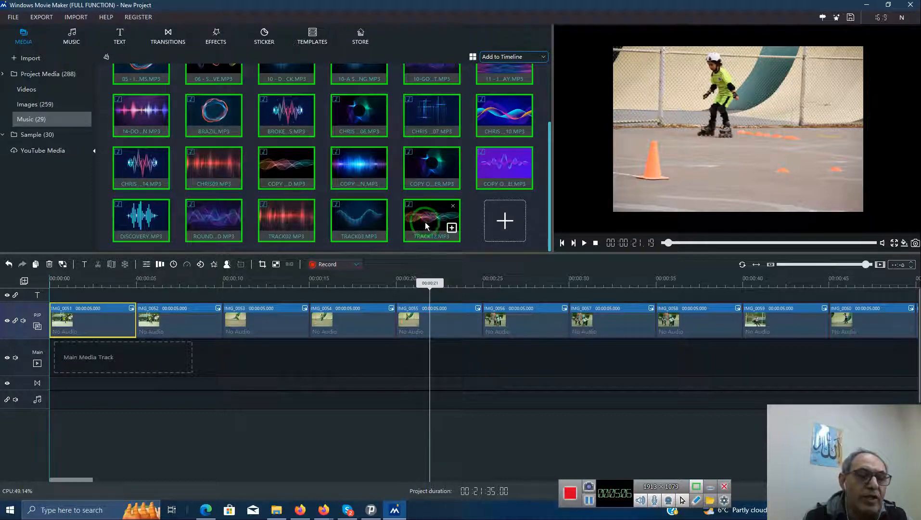
pyautogui.moveTo(426, 211); pyautogui.dragTo(49, 391)
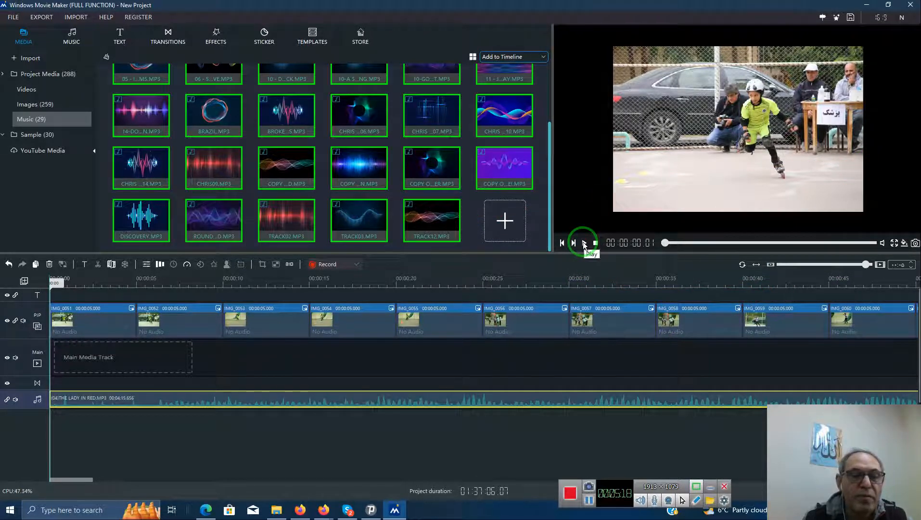
# - Preview the images with the background music from the start and pause at about 25 seconds
pyautogui.click(584, 243)
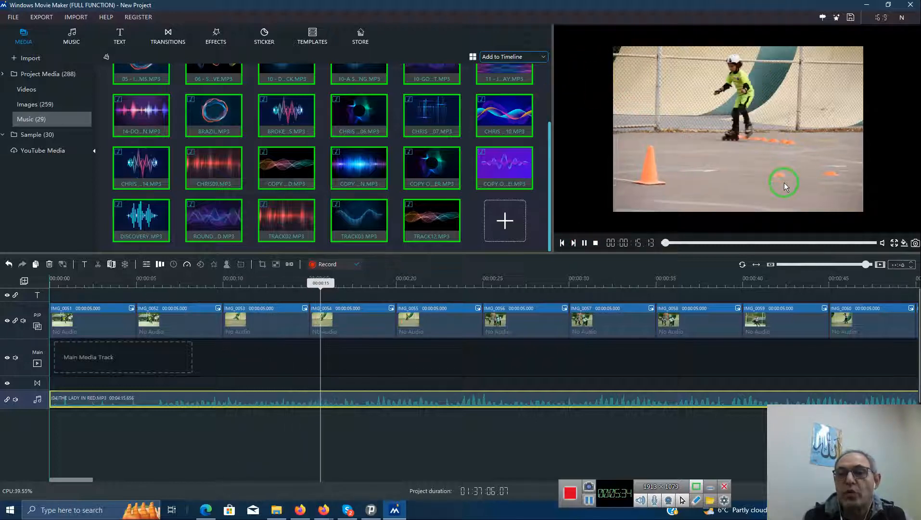
pyautogui.click(591, 504)
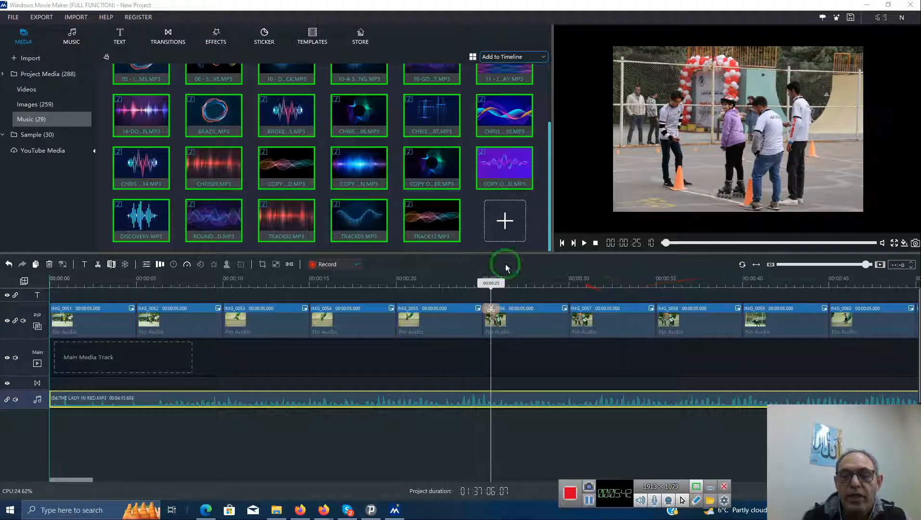
# - Browse the included transitions, select all the images on the PIP track and try to apply the Wave transition to them
pyautogui.click(164, 38)
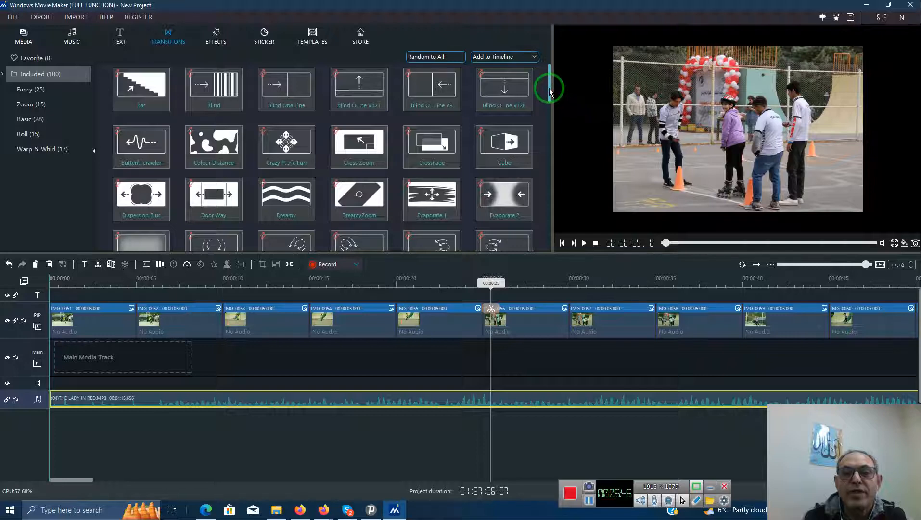
pyautogui.moveTo(550, 87); pyautogui.dragTo(555, 247)
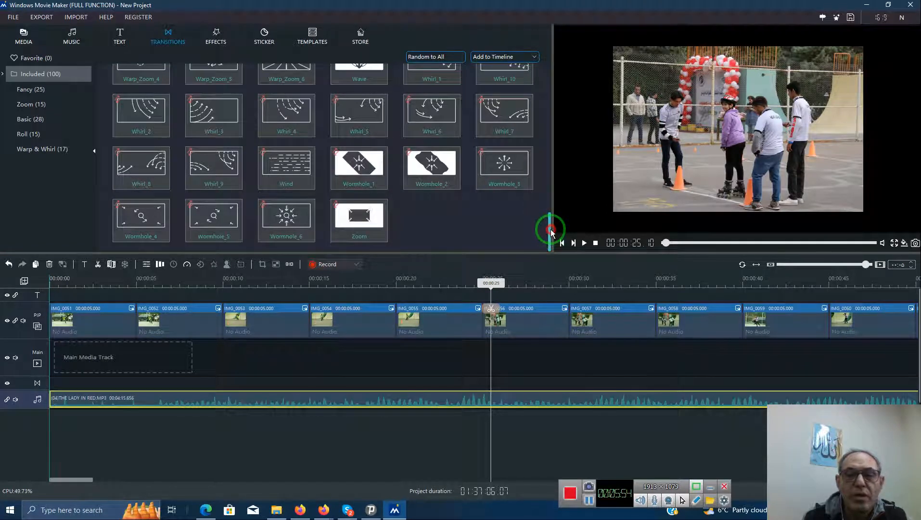
pyautogui.moveTo(551, 232); pyautogui.dragTo(549, 212)
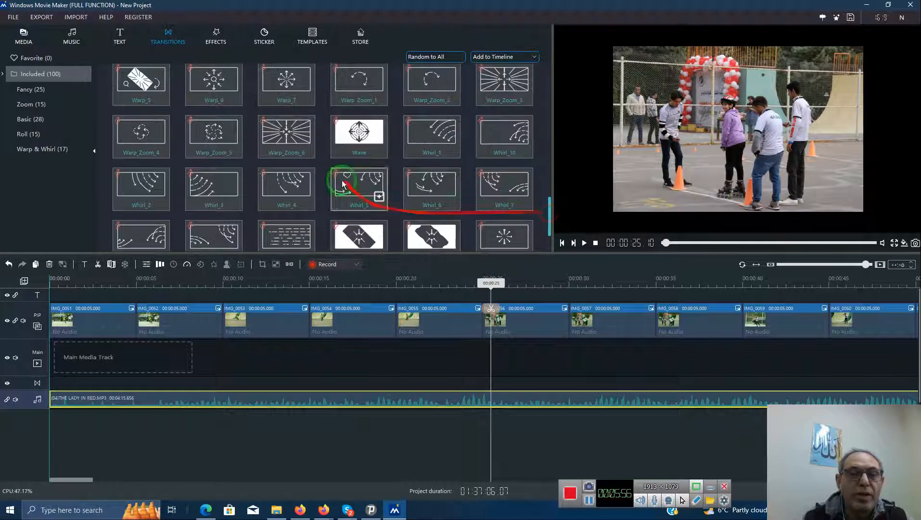
pyautogui.click(306, 143)
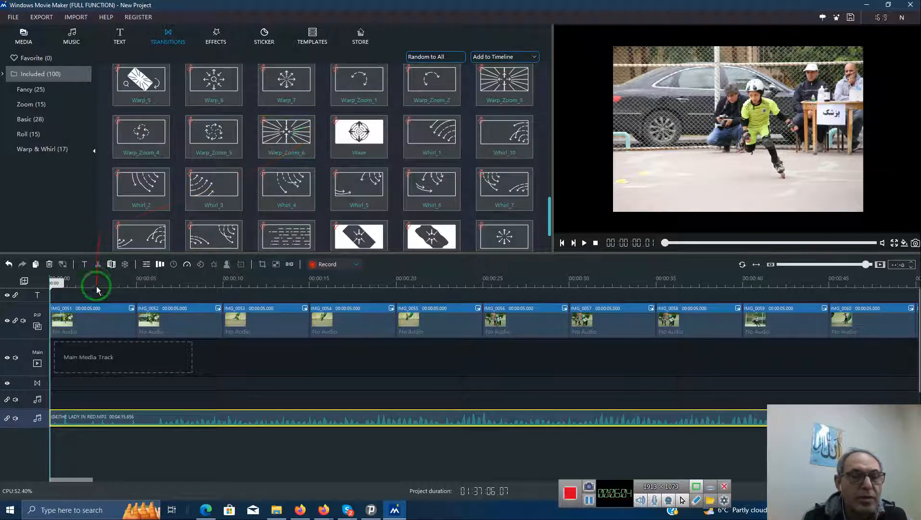
pyautogui.click(95, 312)
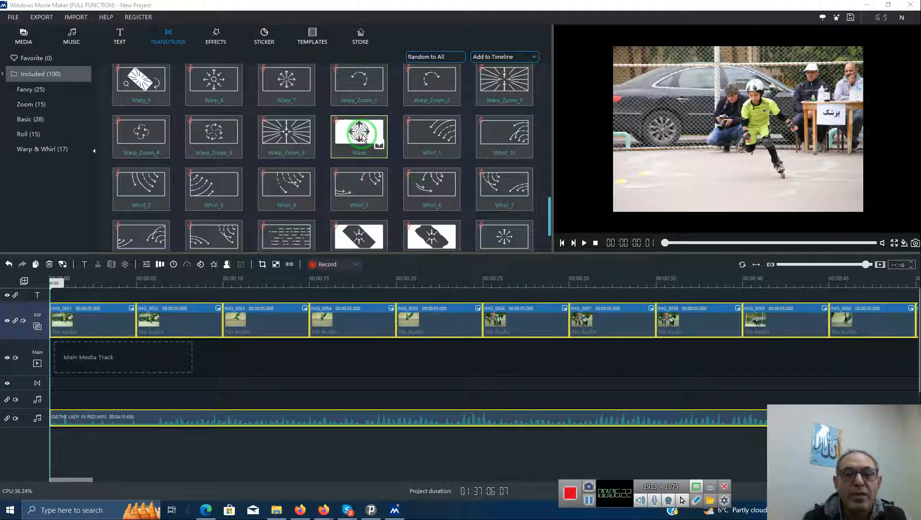
pyautogui.moveTo(363, 137); pyautogui.dragTo(78, 308)
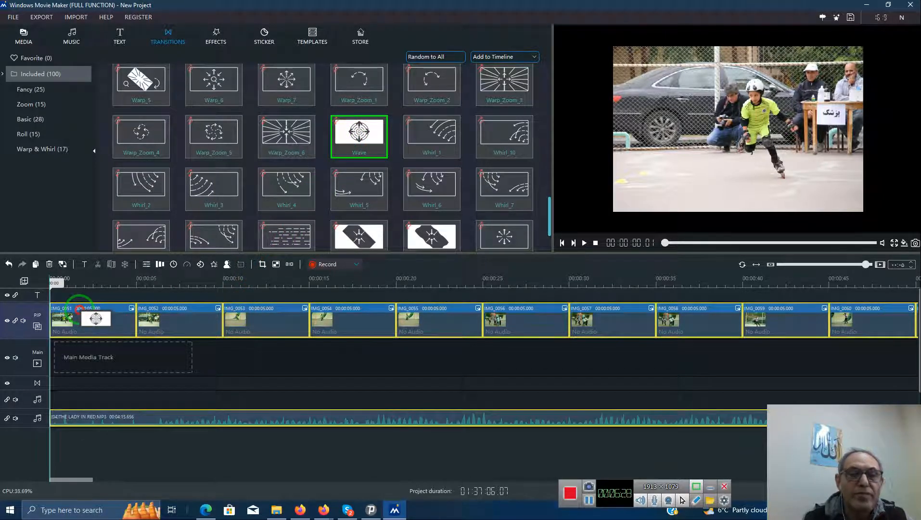
pyautogui.moveTo(78, 308); pyautogui.dragTo(81, 313)
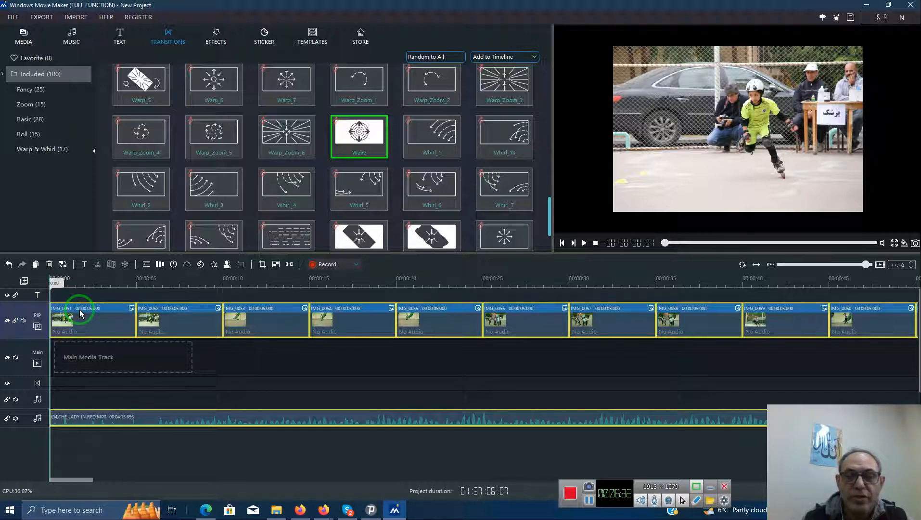
# - Play the slideshow from the start to about 8 seconds and try to apply the Wave transition to IMG_0053
pyautogui.click(585, 243)
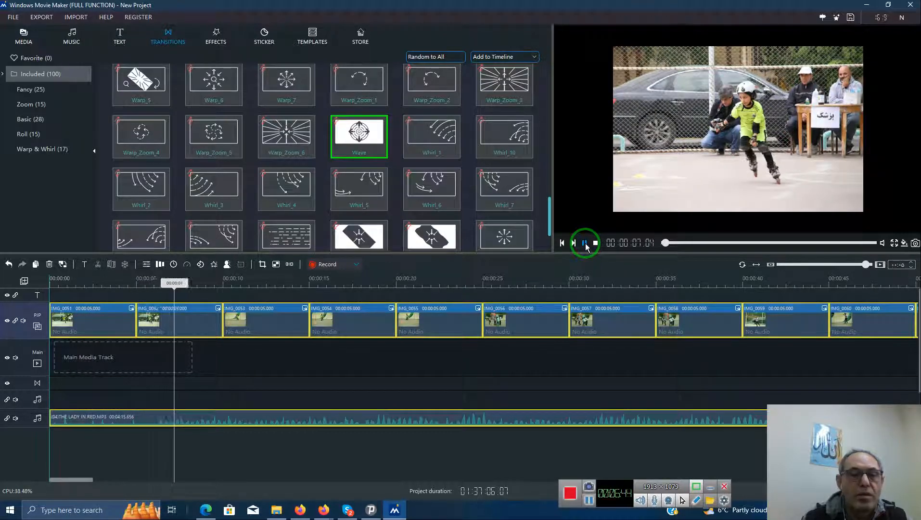
pyautogui.click(586, 243)
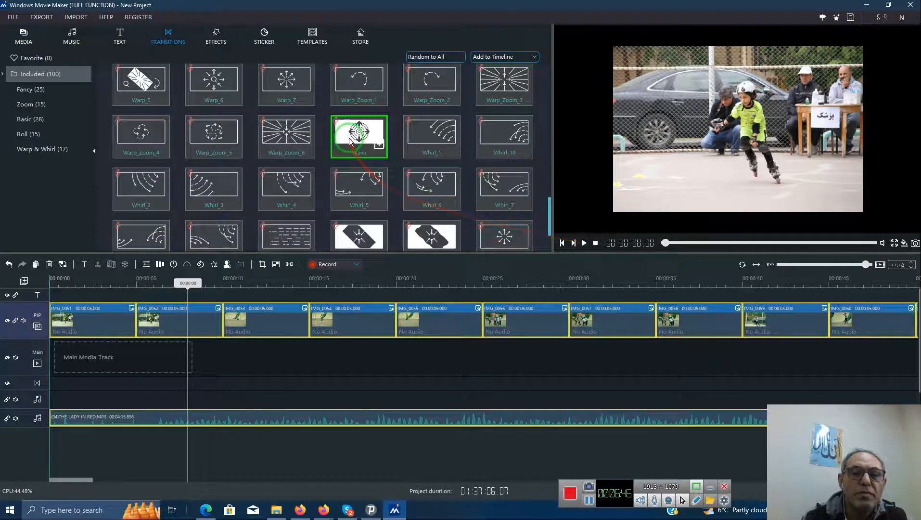
pyautogui.moveTo(357, 140); pyautogui.dragTo(260, 318)
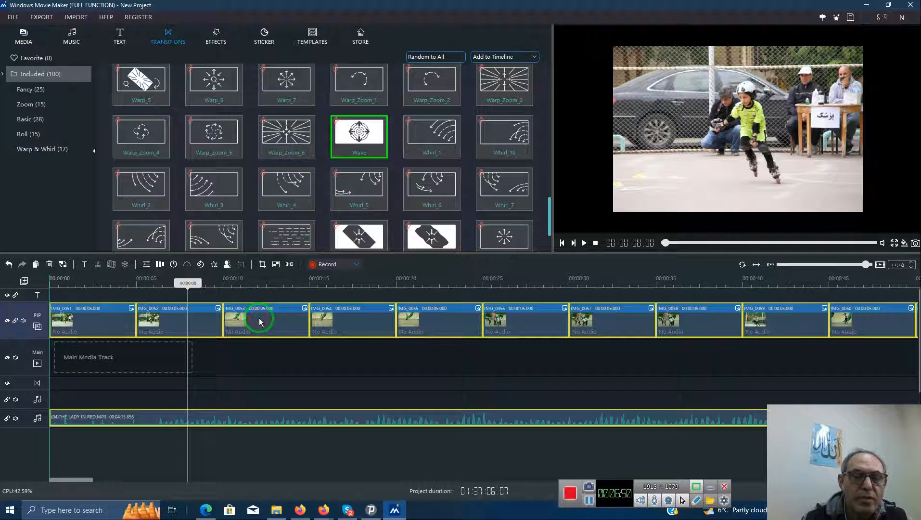
# - Select IMG_0051 through IMG_0053 and look through their colour, opacity, fade-in/fade-out, rotation and PIP layout settings
pyautogui.keyDown('shift'); pyautogui.click(259, 321); pyautogui.keyUp('shift')
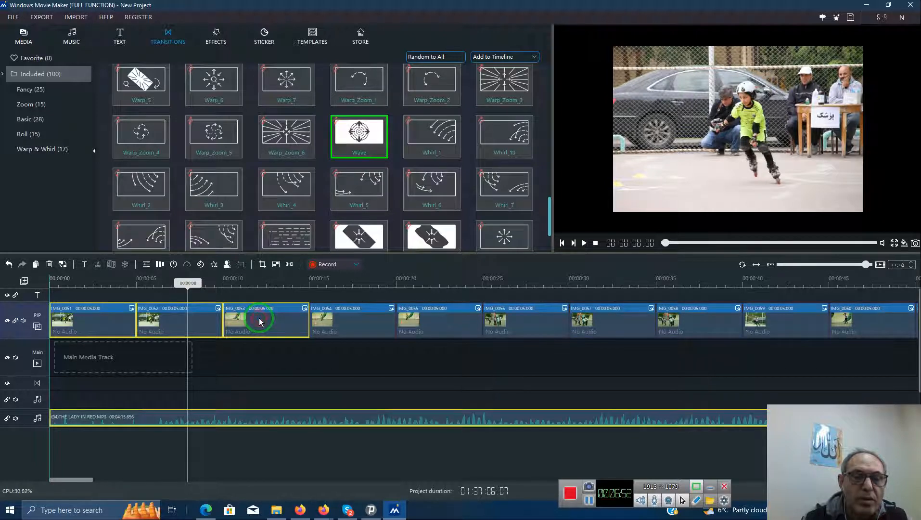
pyautogui.doubleClick(259, 321)
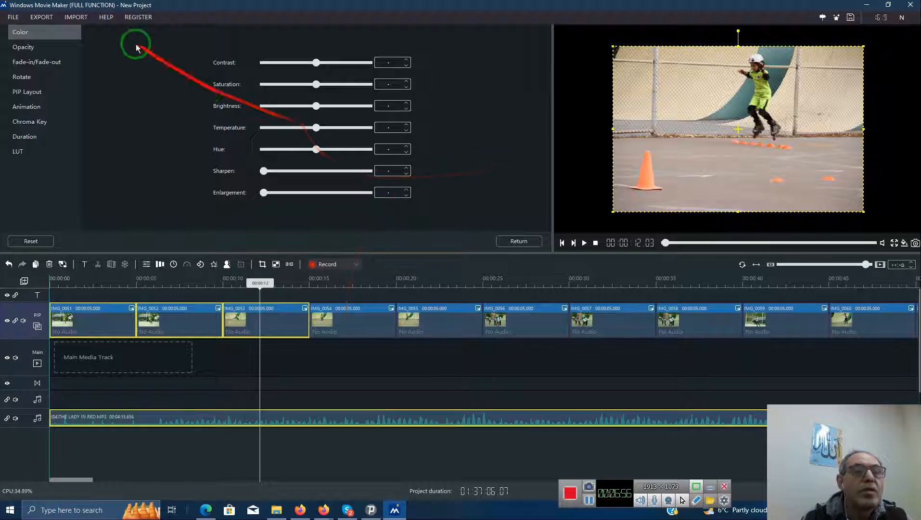
pyautogui.click(18, 48)
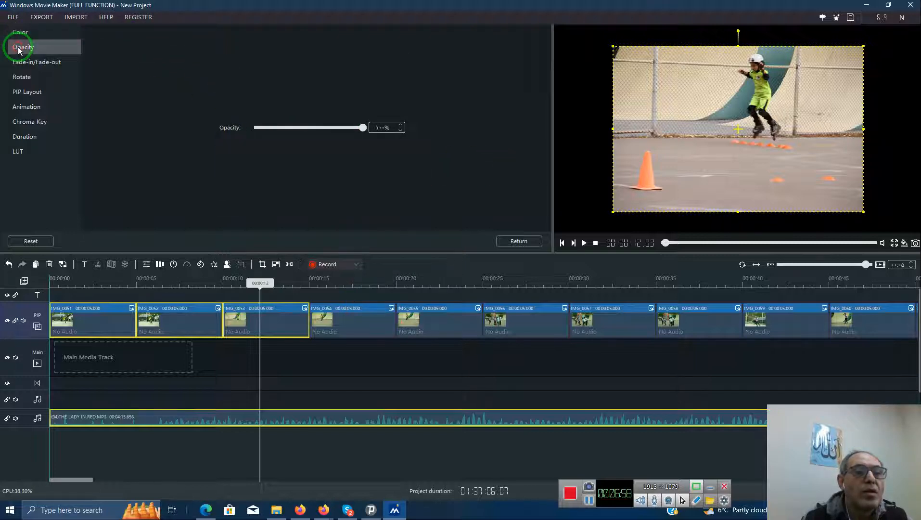
pyautogui.click(20, 63)
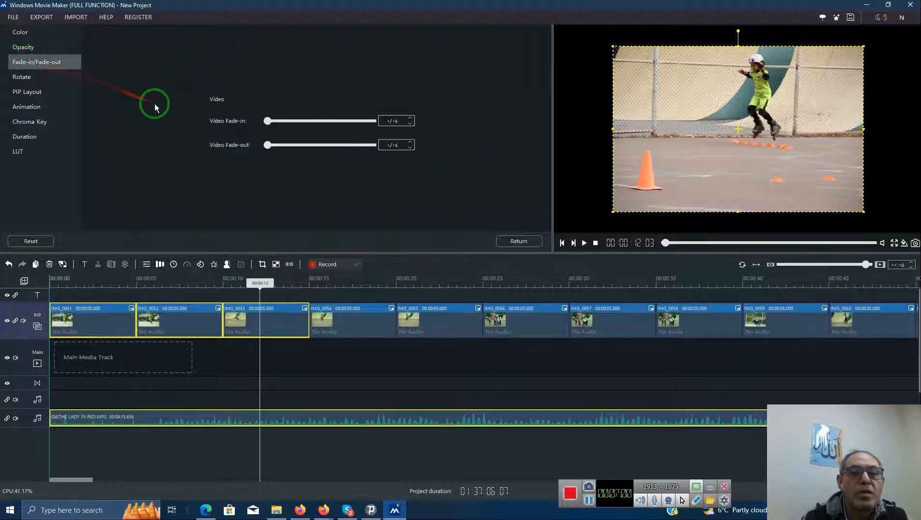
pyautogui.moveTo(268, 125); pyautogui.dragTo(248, 143)
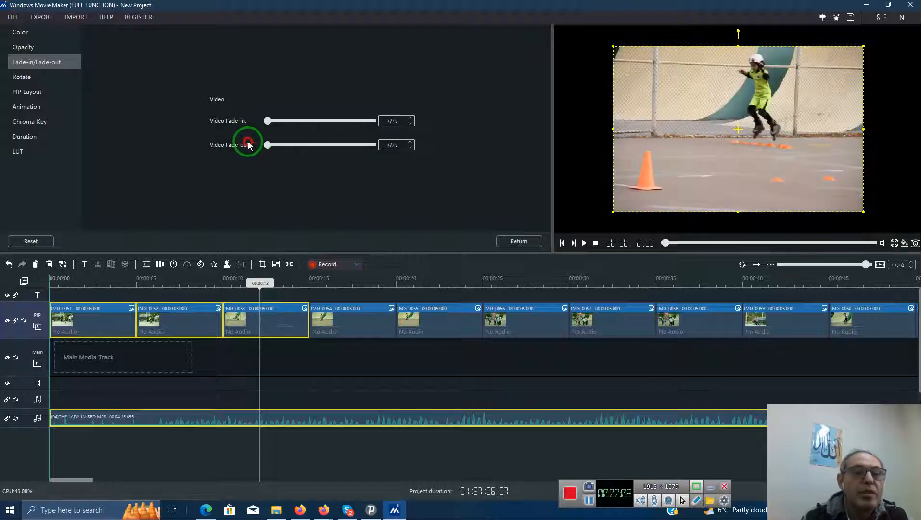
pyautogui.click(31, 77)
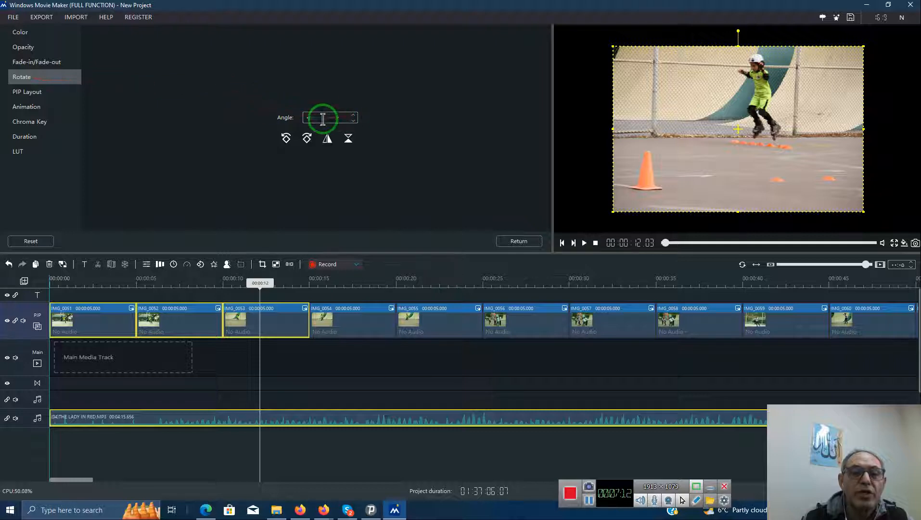
pyautogui.click(22, 92)
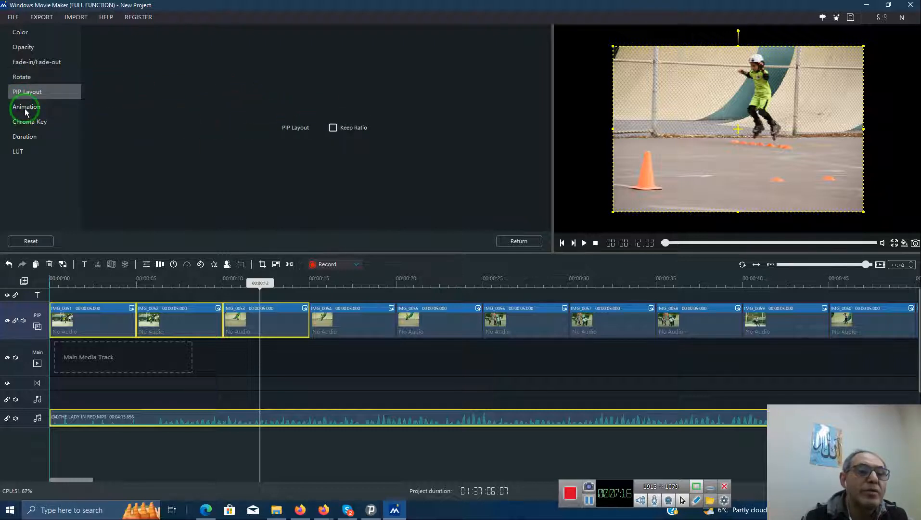
# - Browse the animation presets for the selected images and try to place presets on IMG_0052 and IMG_0051
pyautogui.click(24, 109)
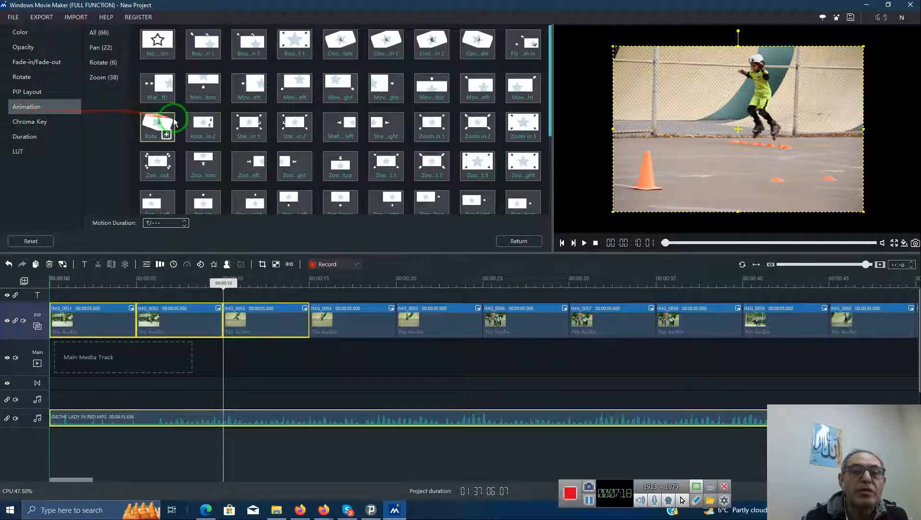
pyautogui.click(245, 48)
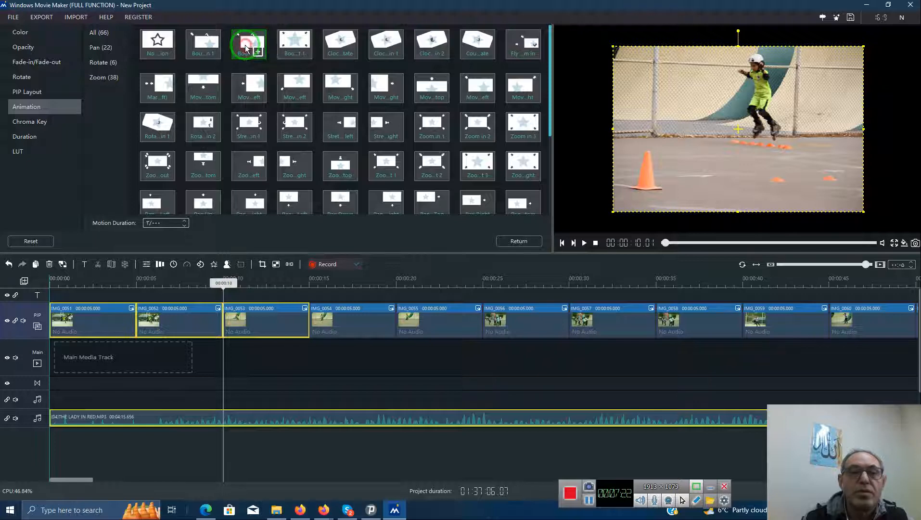
pyautogui.moveTo(294, 42); pyautogui.dragTo(187, 315)
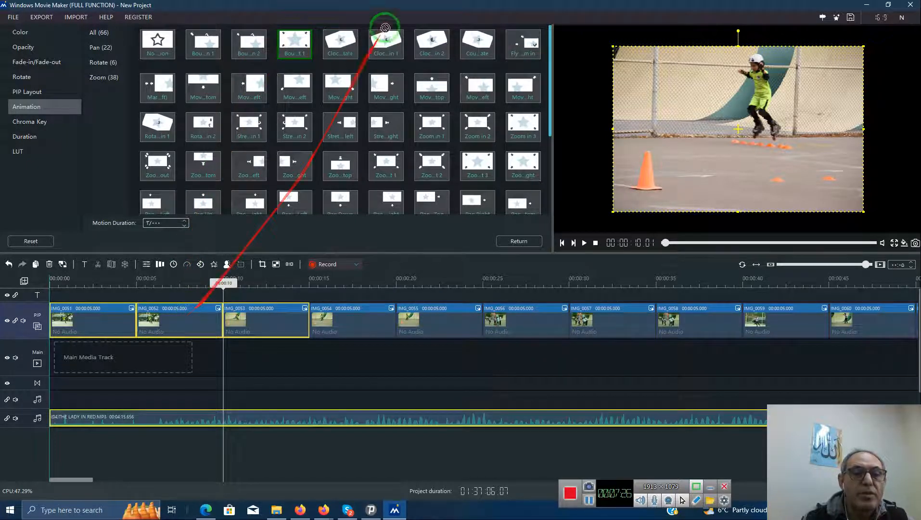
pyautogui.moveTo(340, 42); pyautogui.dragTo(84, 317)
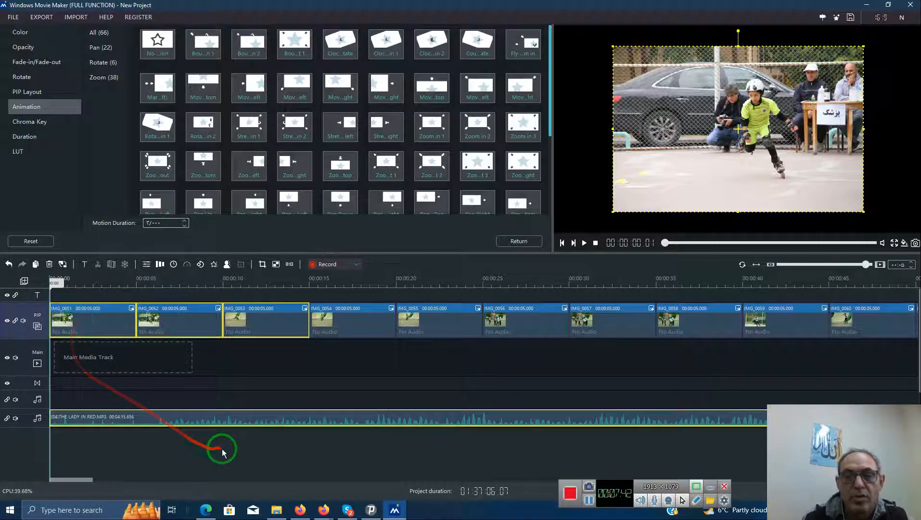
# - Select all the clips on the timeline and apply the "Zoo...t 3" zoom animation preset to them
pyautogui.hotkey('ctrl', 'a')
pyautogui.click(343, 318)
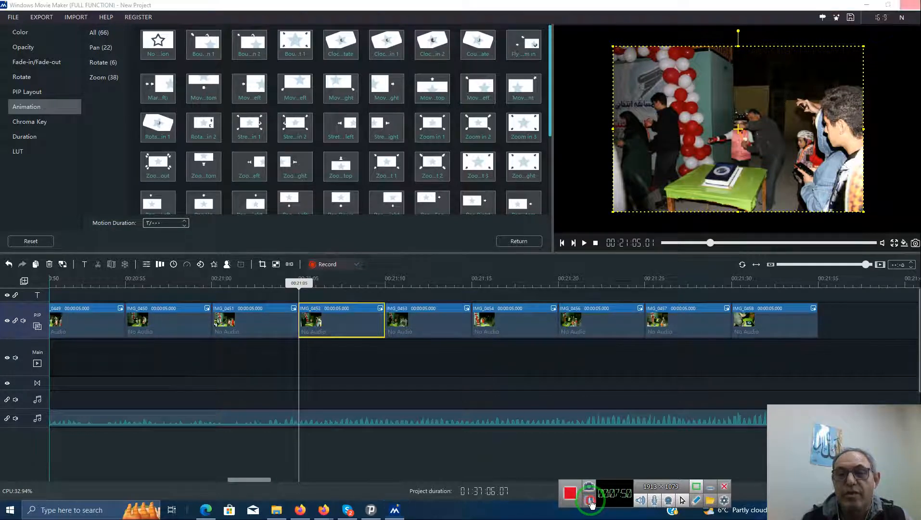
pyautogui.click(592, 503)
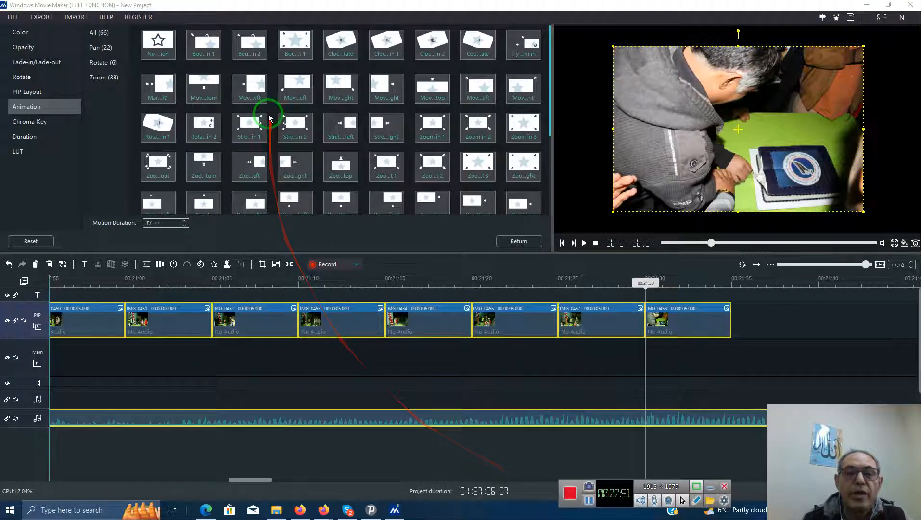
pyautogui.moveTo(430, 162)
pyautogui.moveTo(430, 162); pyautogui.dragTo(443, 178)
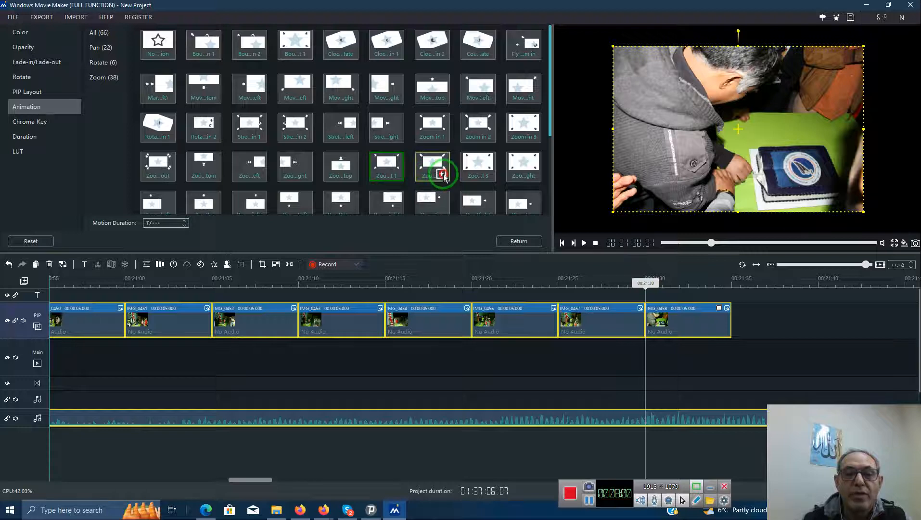
pyautogui.click(435, 170)
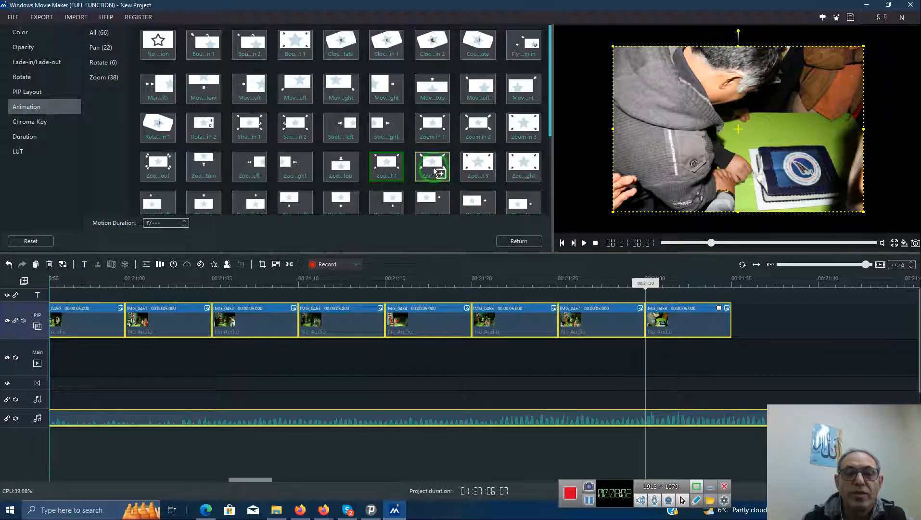
pyautogui.click(472, 169)
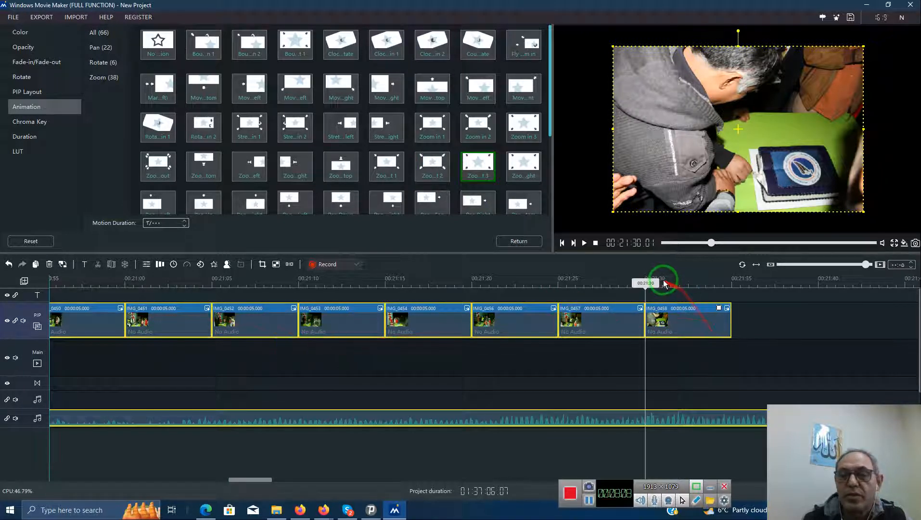
# - Return to the start of the slideshow and play it to about 17 seconds to check the image animations
pyautogui.click(562, 244)
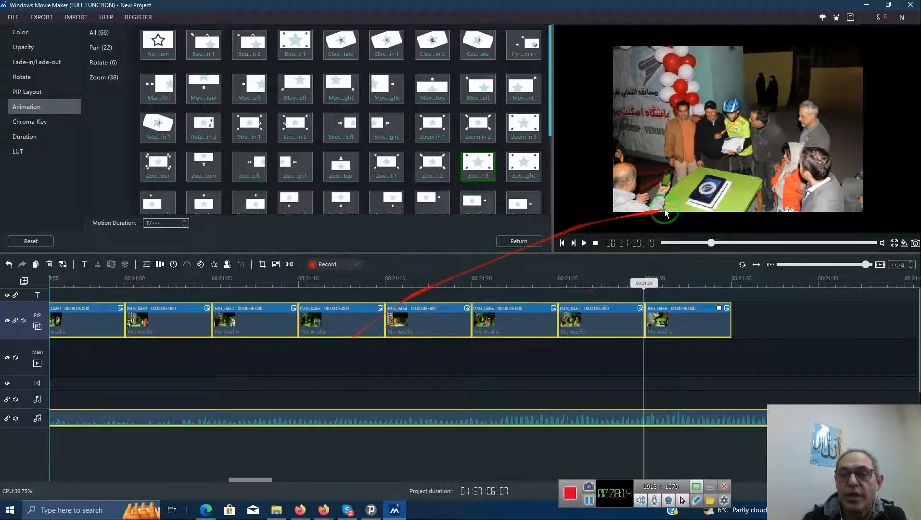
pyautogui.click(596, 243)
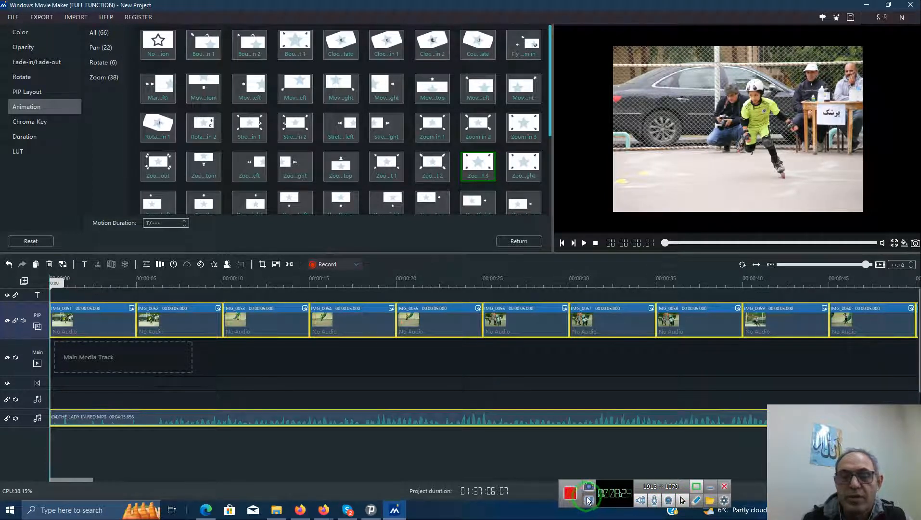
pyautogui.click(584, 243)
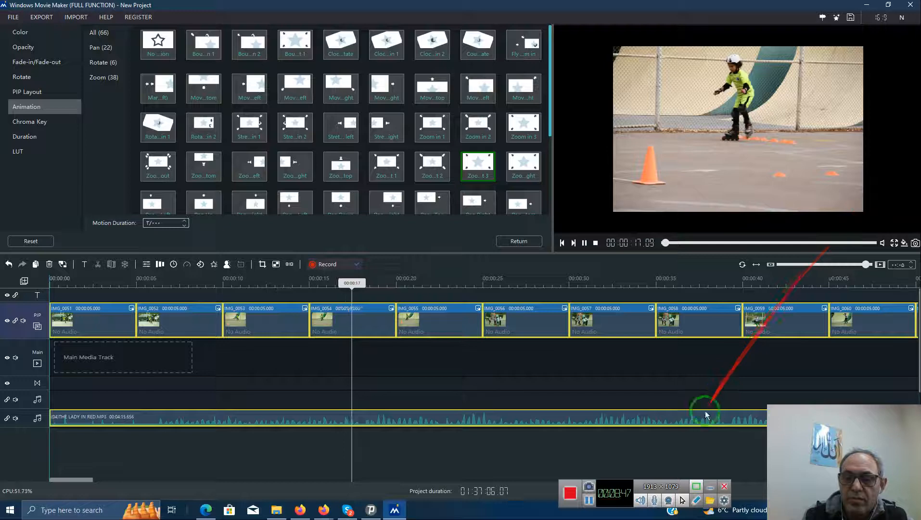
pyautogui.click(588, 500)
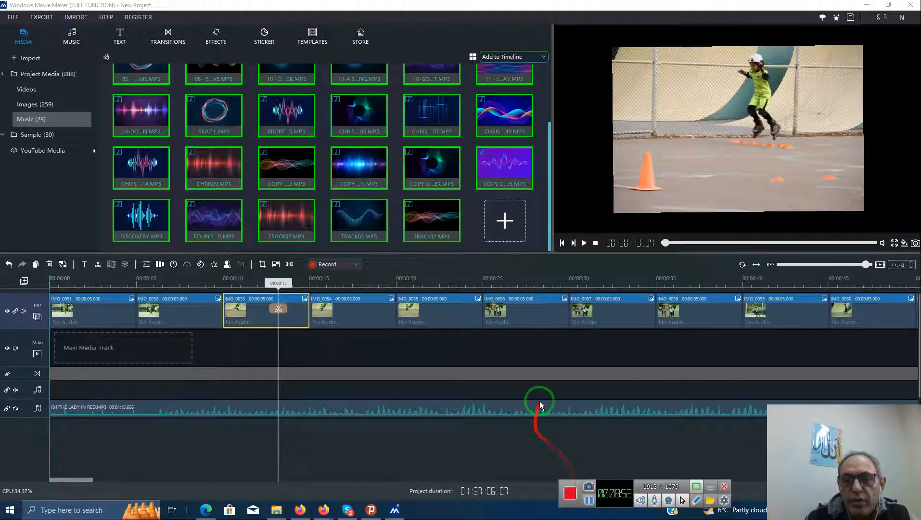
# - Pause playback at 16 seconds, rotate the sideways IMG_0054 upright in the preview and enlarge it to nearly fill the frame height
pyautogui.click(585, 242)
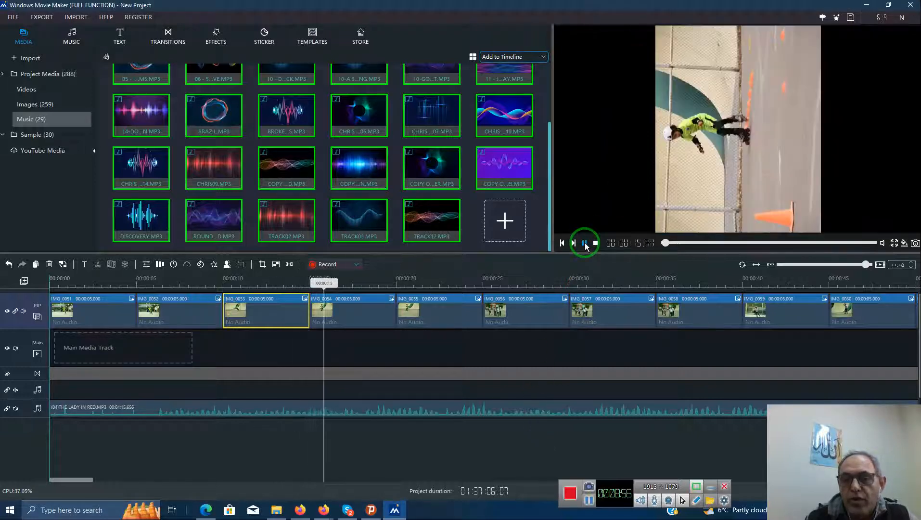
pyautogui.click(585, 243)
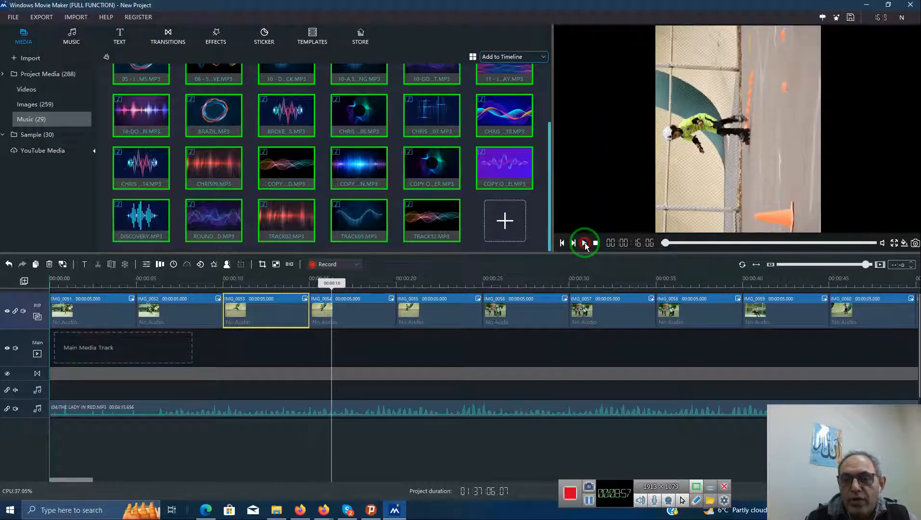
pyautogui.click(691, 181)
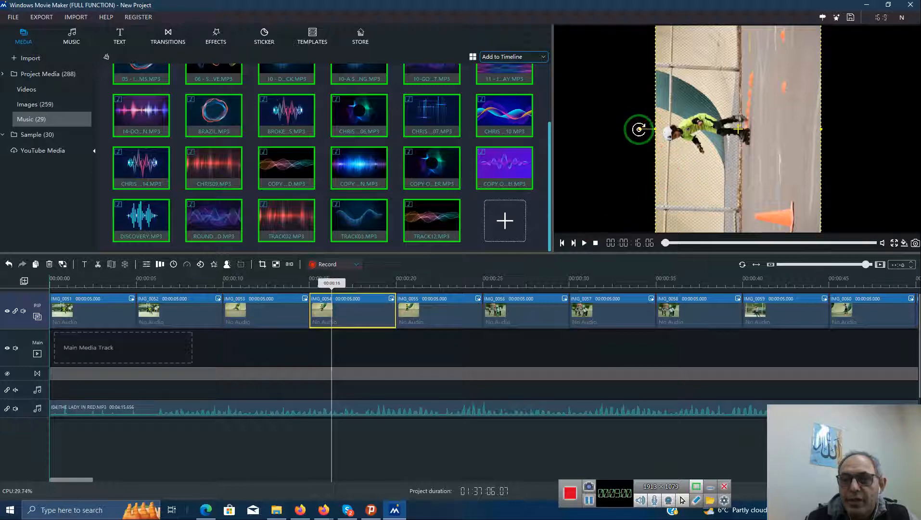
pyautogui.moveTo(637, 128); pyautogui.dragTo(739, 34)
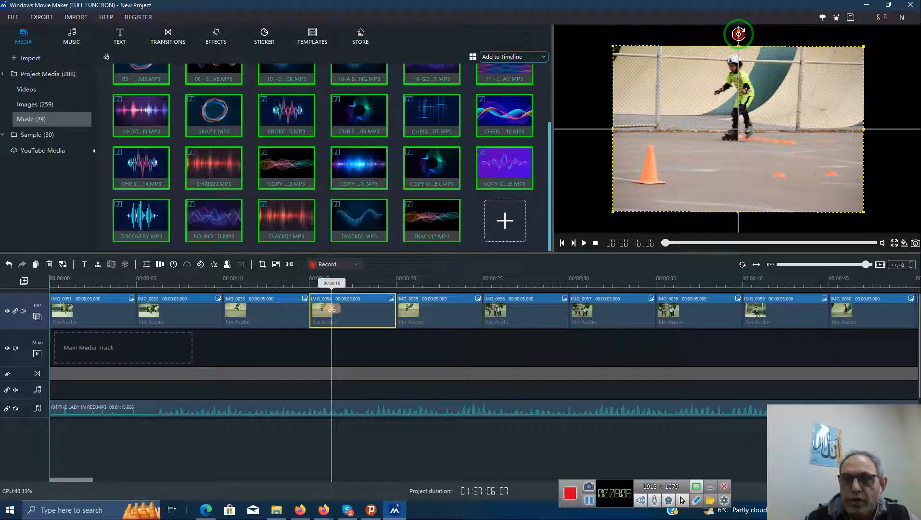
pyautogui.moveTo(738, 34); pyautogui.dragTo(738, 35)
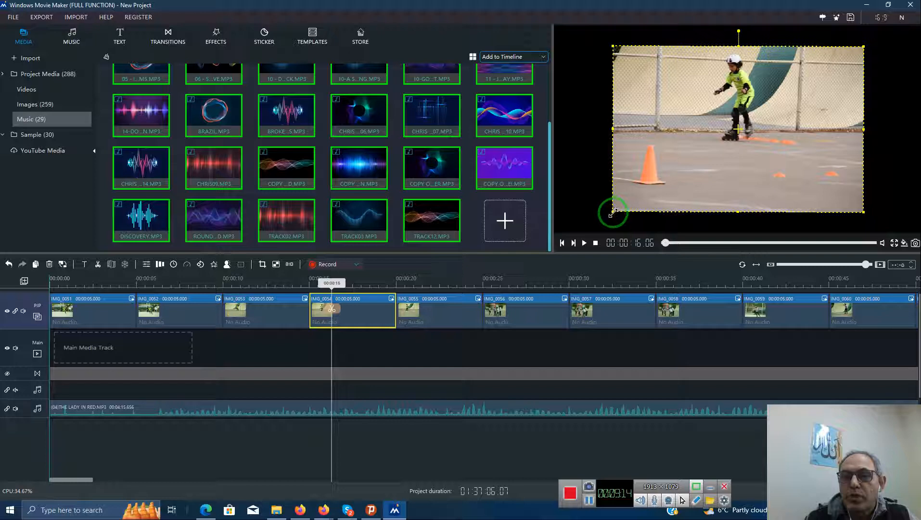
pyautogui.moveTo(612, 211); pyautogui.dragTo(580, 234)
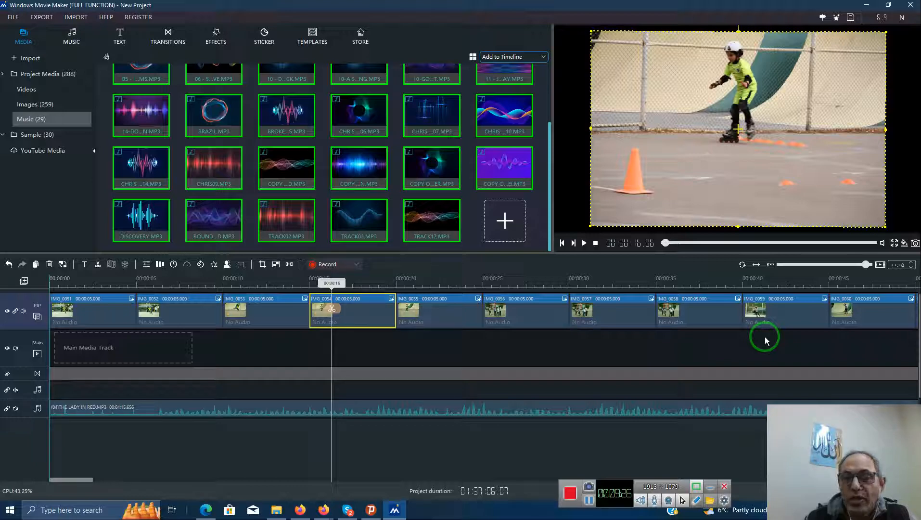
# - Try to apply the Wormhole_1 transition to IMG_0054 and the Wormhole_2 transition to IMG_0055
pyautogui.click(169, 34)
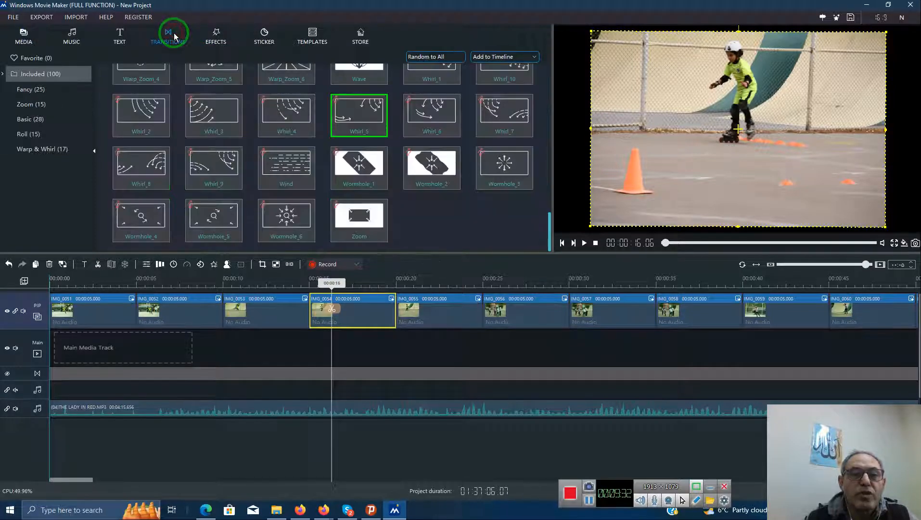
pyautogui.moveTo(359, 166); pyautogui.dragTo(355, 306)
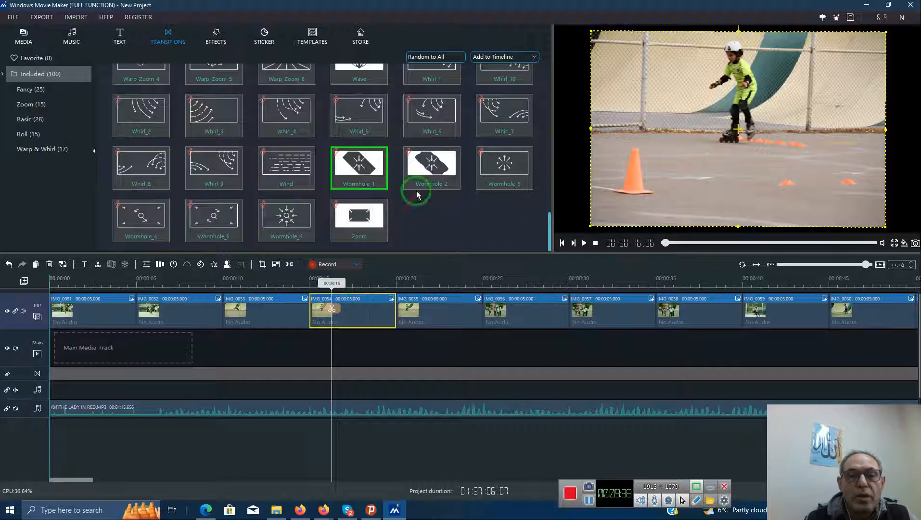
pyautogui.click(430, 175)
pyautogui.moveTo(429, 175); pyautogui.dragTo(454, 300)
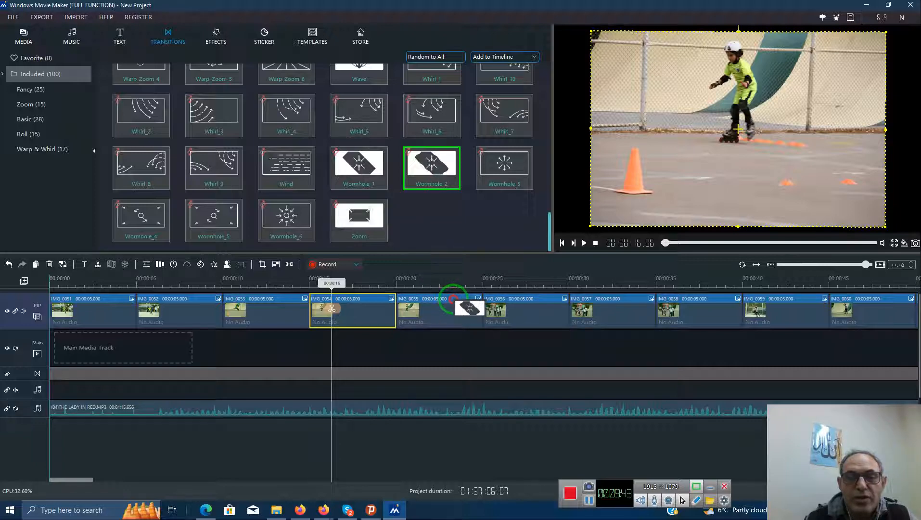
# - Open the effects from IMG_0055, add BW Noise to the timeline and try to place it on the images as well
pyautogui.click(479, 298)
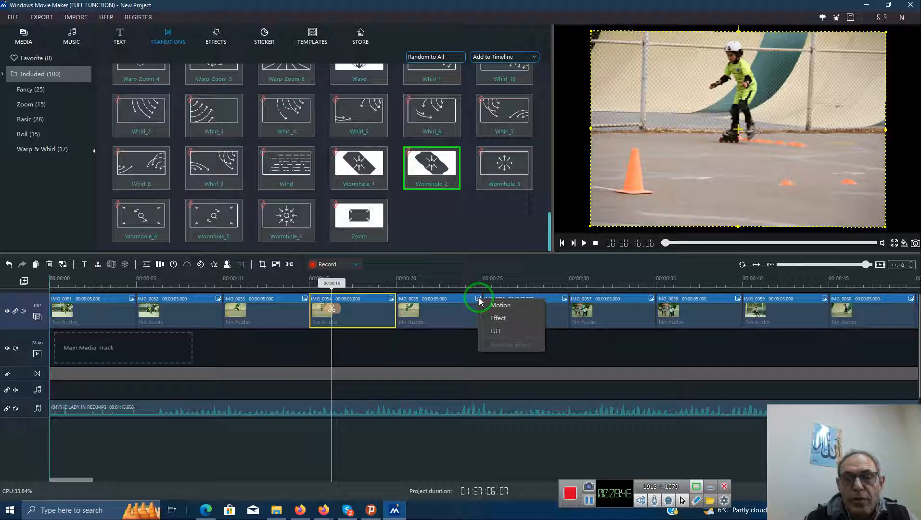
pyautogui.click(497, 317)
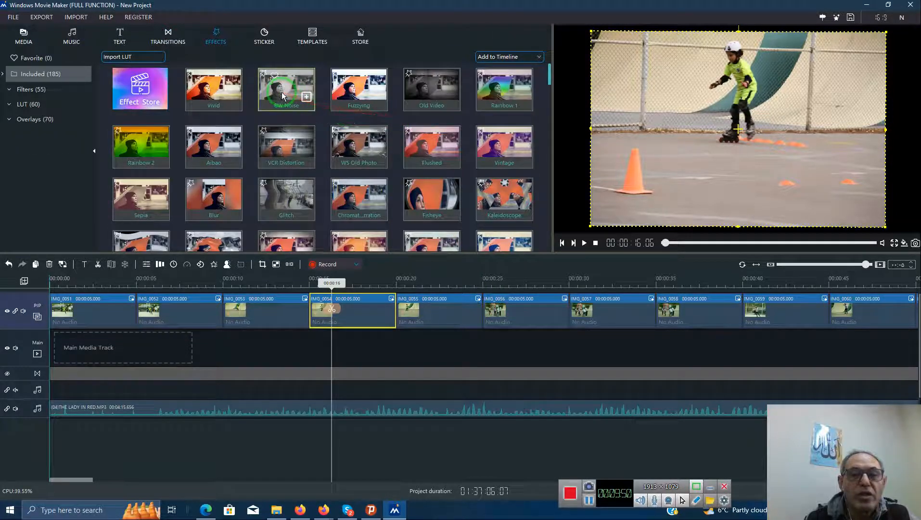
pyautogui.click(305, 98)
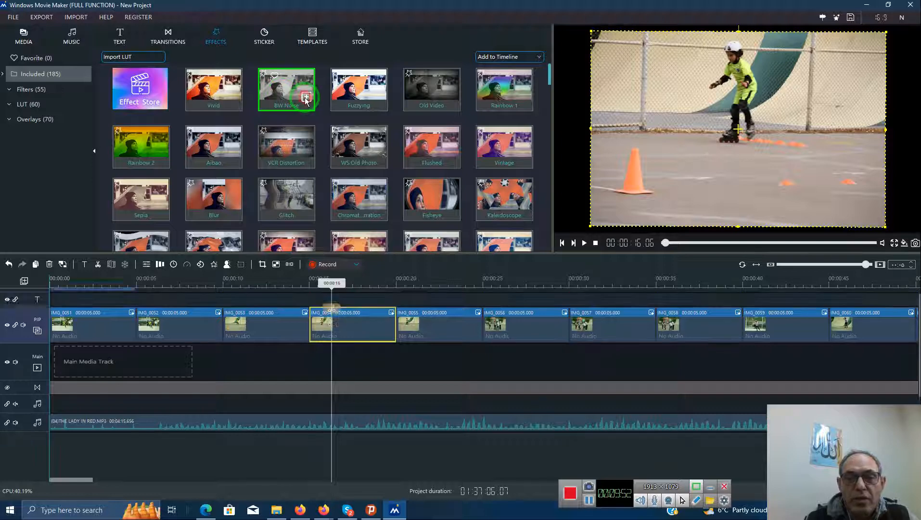
pyautogui.moveTo(305, 99); pyautogui.dragTo(395, 331)
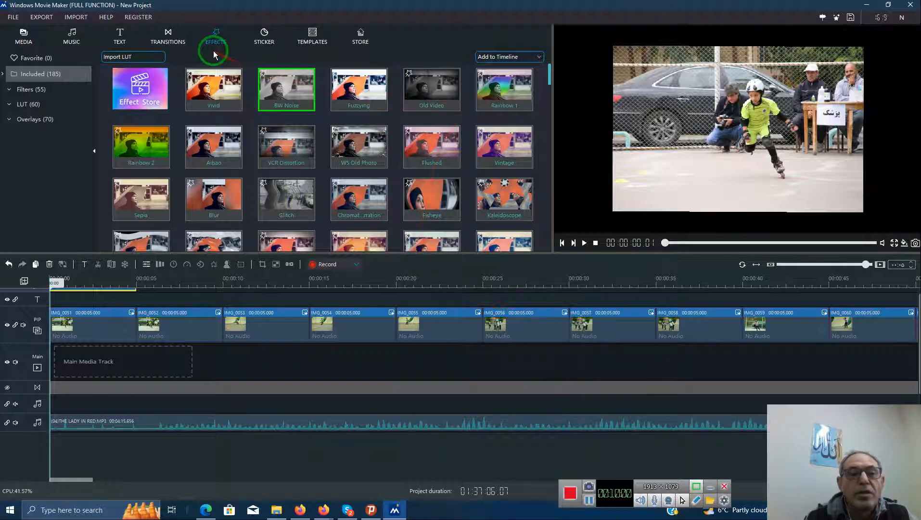
# - Open the motion options of IMG_0055 and apply the Zoom out 3 animation to it
pyautogui.click(478, 312)
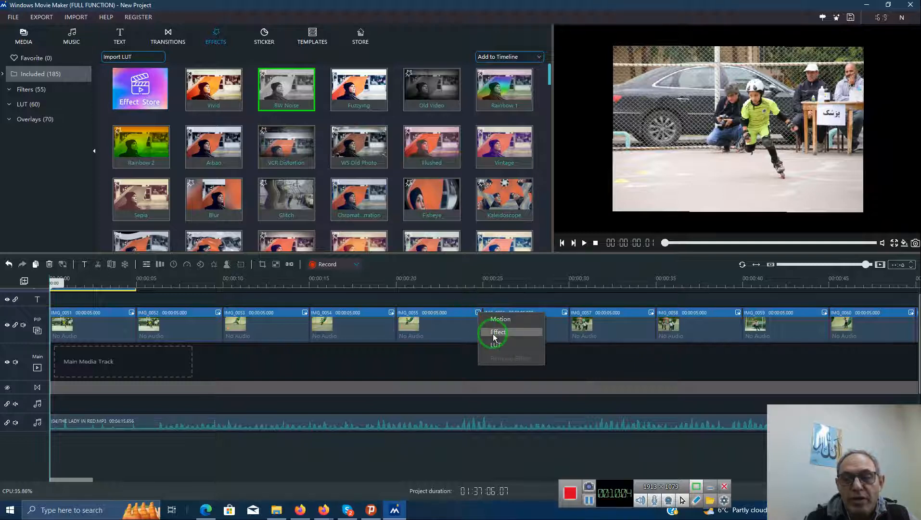
pyautogui.click(497, 320)
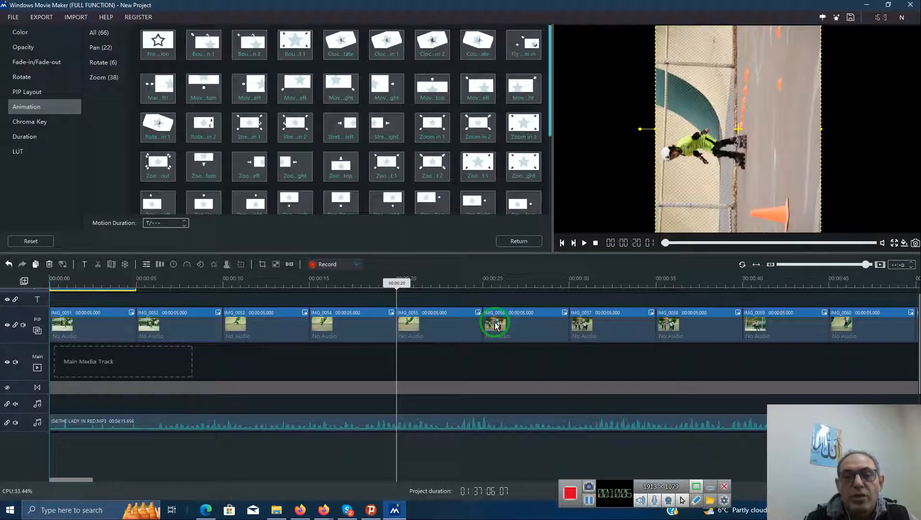
pyautogui.click(488, 170)
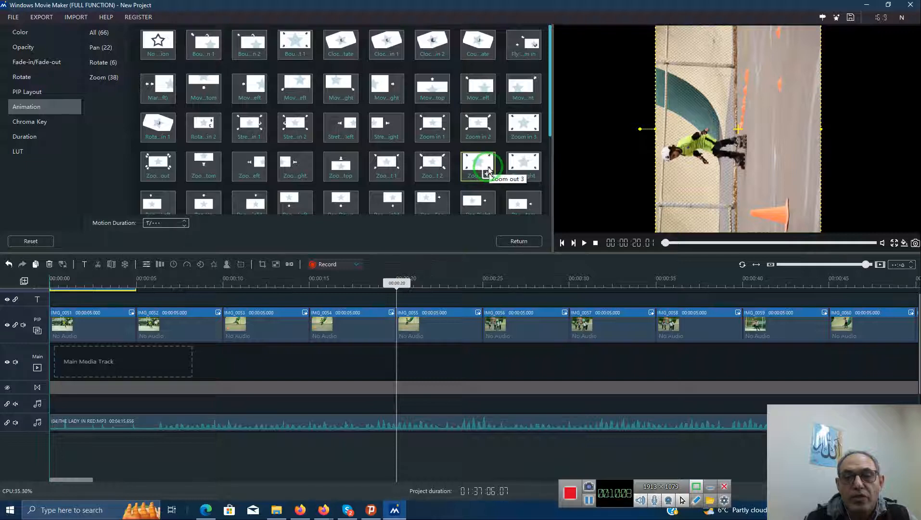
pyautogui.moveTo(487, 169); pyautogui.dragTo(467, 311)
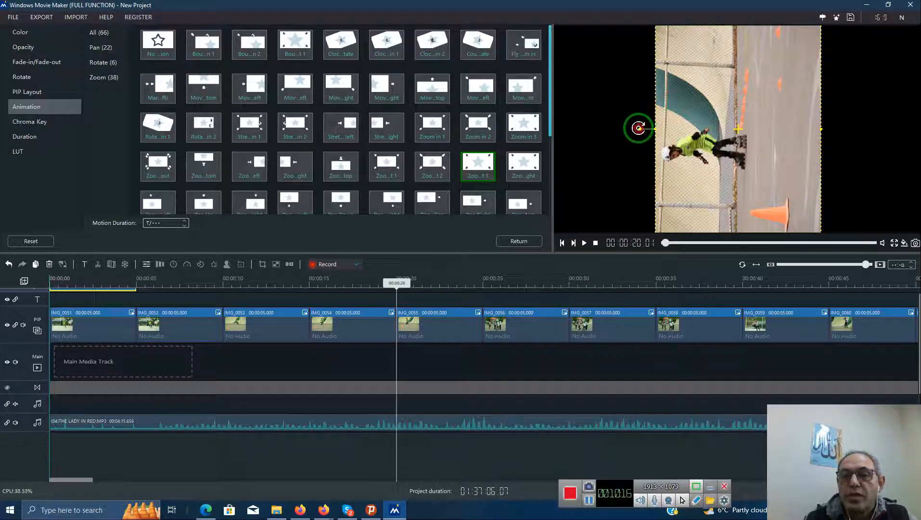
# - Rotate the sideways IMG_0055 upright in the preview and play the slideshow from there
pyautogui.moveTo(638, 128); pyautogui.dragTo(741, 9)
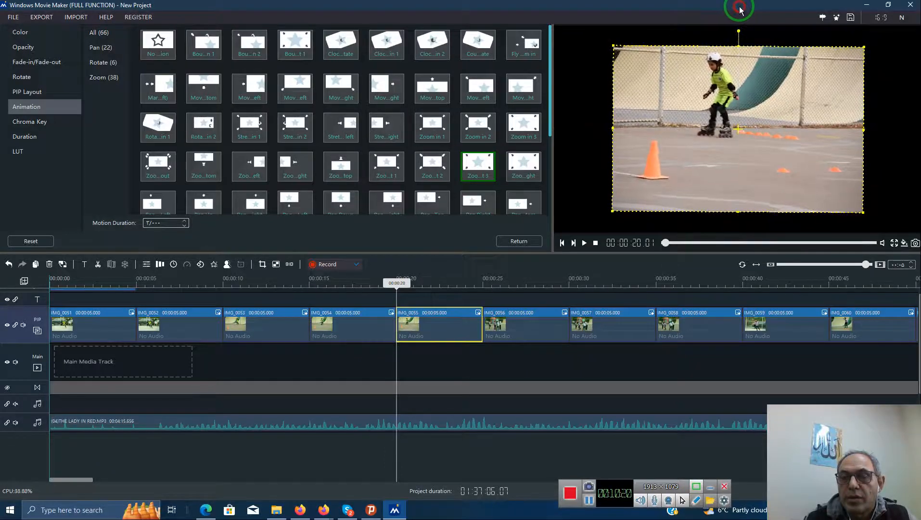
pyautogui.click(584, 243)
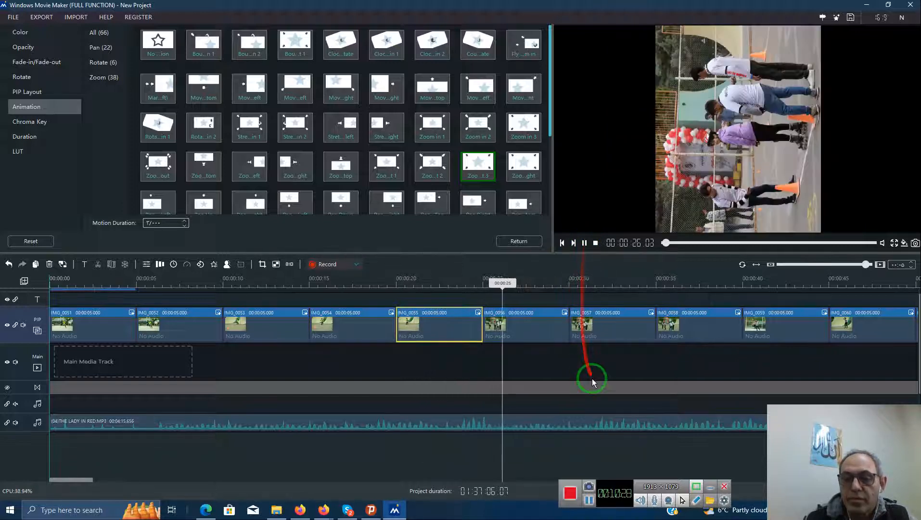
pyautogui.click(588, 501)
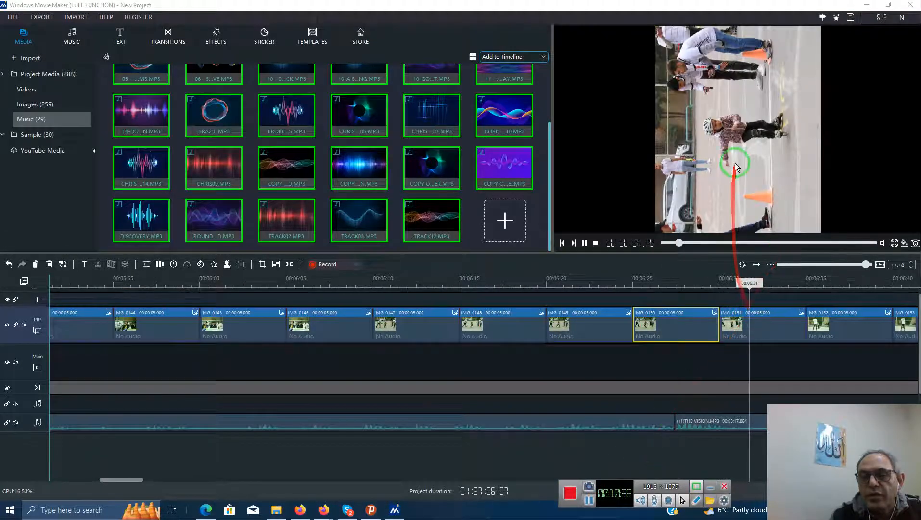
# - Pause playback at IMG_0151, rotate the image upright, enlarge it slightly and shift it within the frame
pyautogui.click(735, 166)
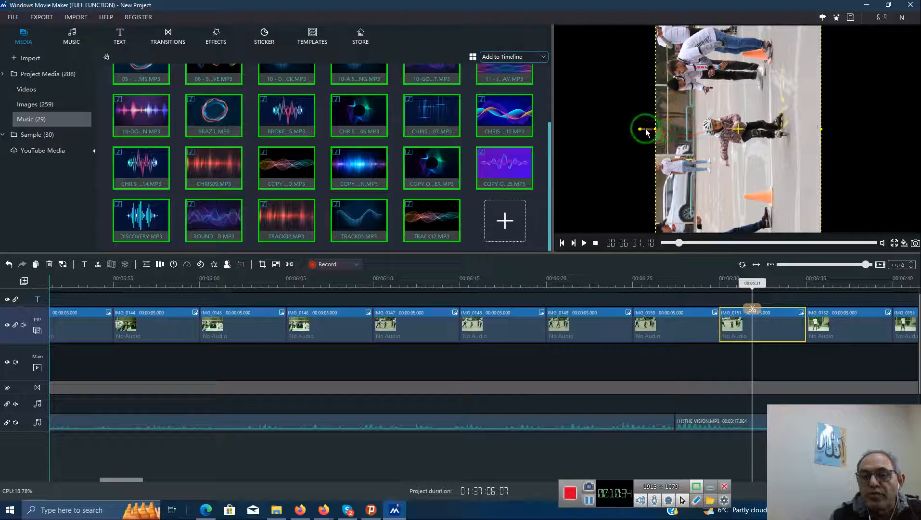
pyautogui.moveTo(641, 128); pyautogui.dragTo(739, 54)
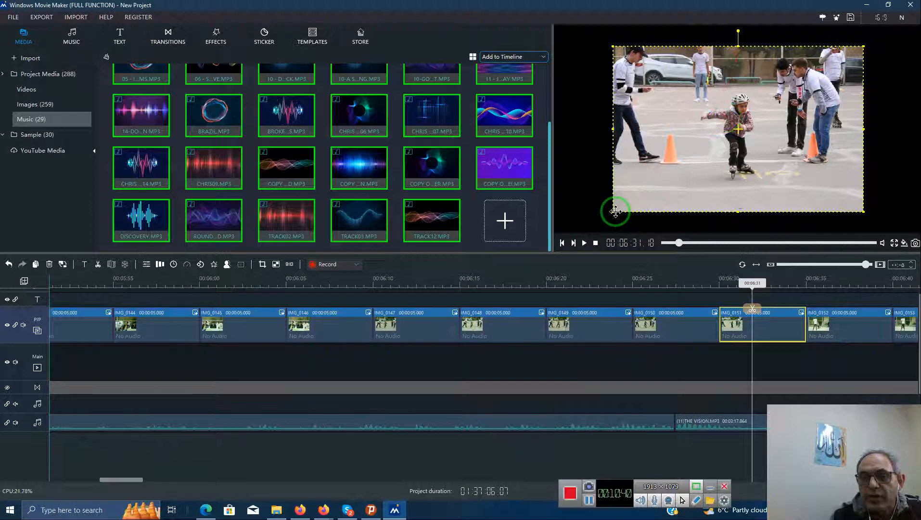
pyautogui.moveTo(611, 209)
pyautogui.mouseDown()
pyautogui.moveTo(593, 231)
pyautogui.moveTo(603, 223)
pyautogui.mouseUp()
pyautogui.moveTo(736, 130); pyautogui.dragTo(714, 138)
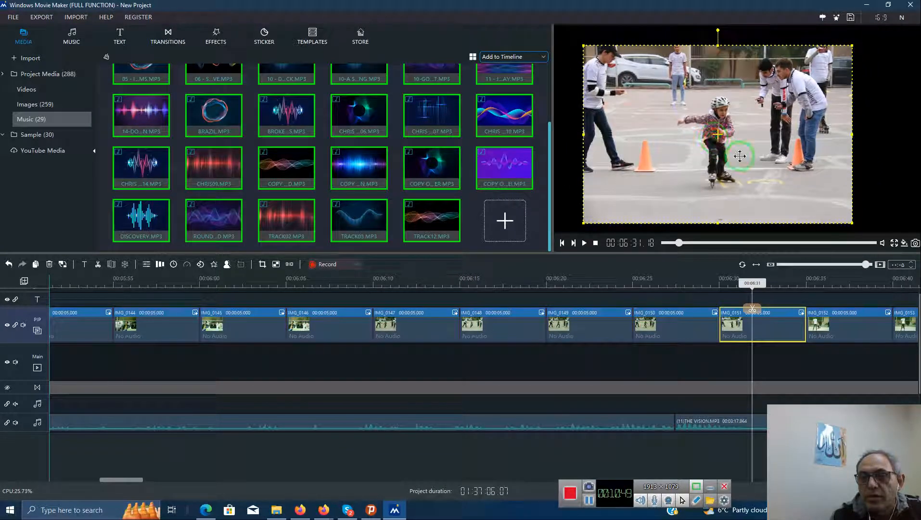
pyautogui.click(589, 500)
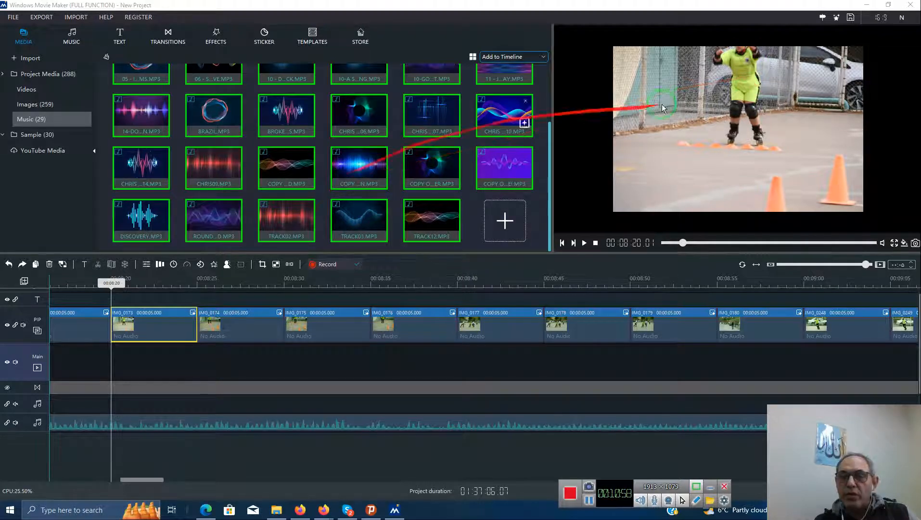
# - Delete IMG_0173 from the timeline and select the images from IMG_0174 through IMG_0249
pyautogui.click(138, 334)
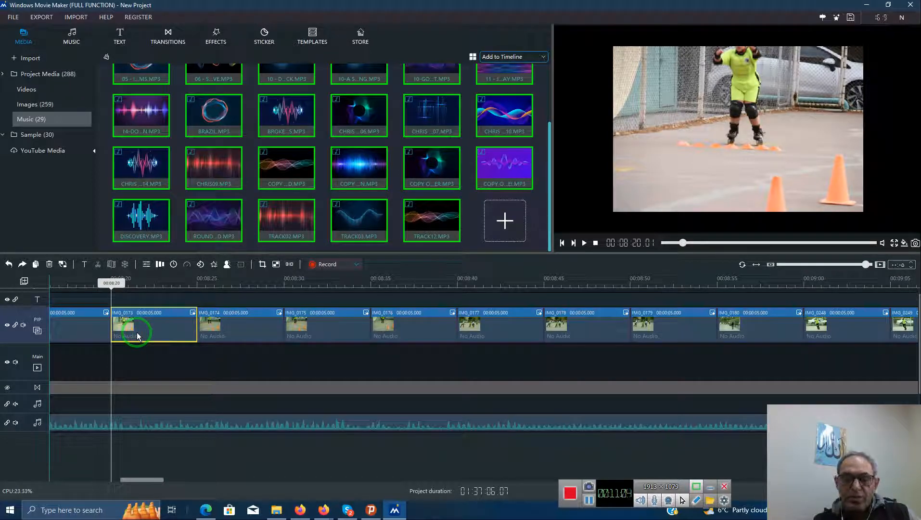
pyautogui.press('Delete')
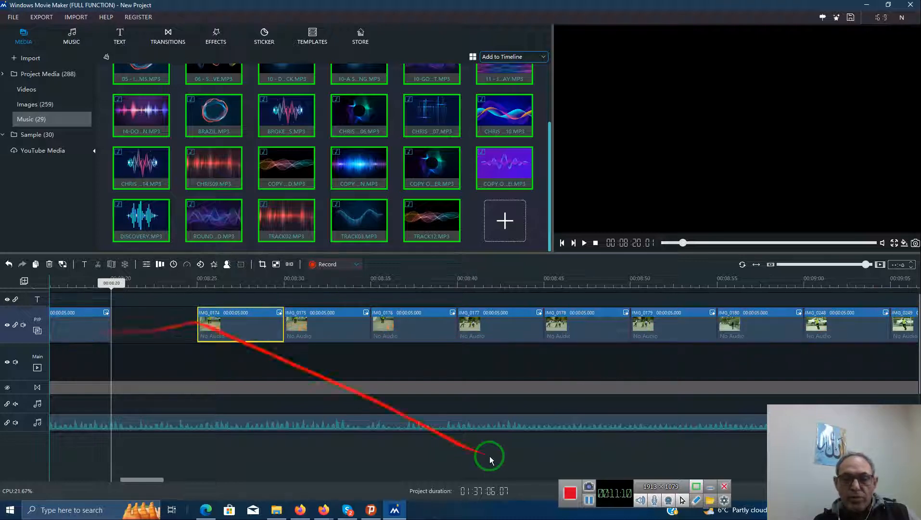
pyautogui.click(305, 326)
pyautogui.click(240, 322)
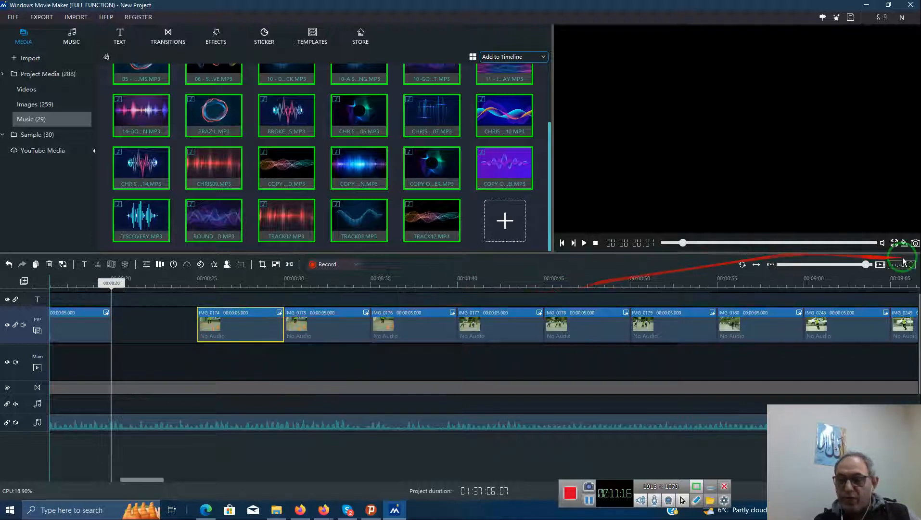
pyautogui.keyDown('shift'); pyautogui.click(904, 331); pyautogui.keyUp('shift')
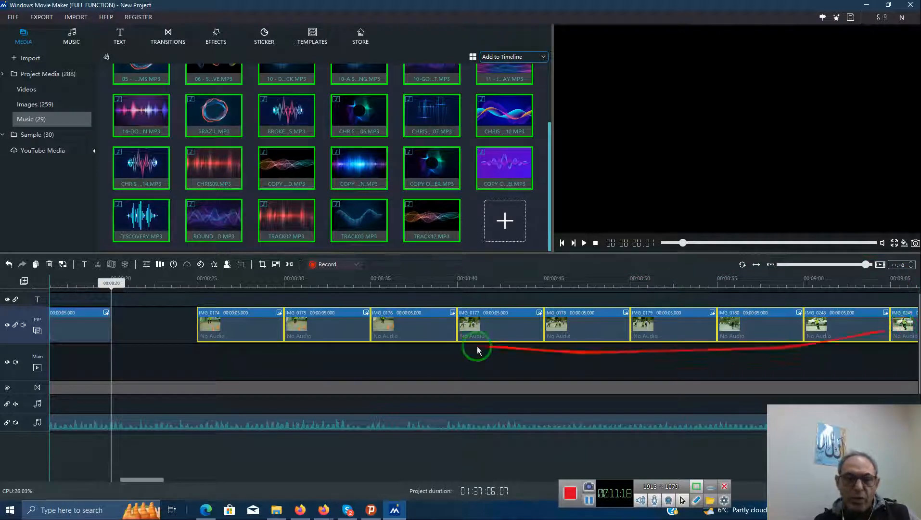
# - Move IMG_0174 to 8:20 to close the gap and place IMG_0175 directly behind it at 8:25
pyautogui.click(235, 330)
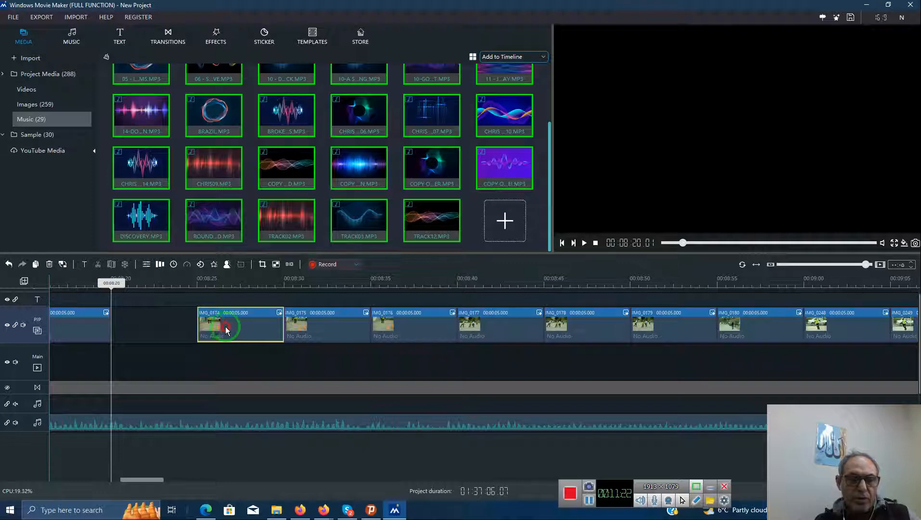
pyautogui.moveTo(225, 329); pyautogui.dragTo(153, 328)
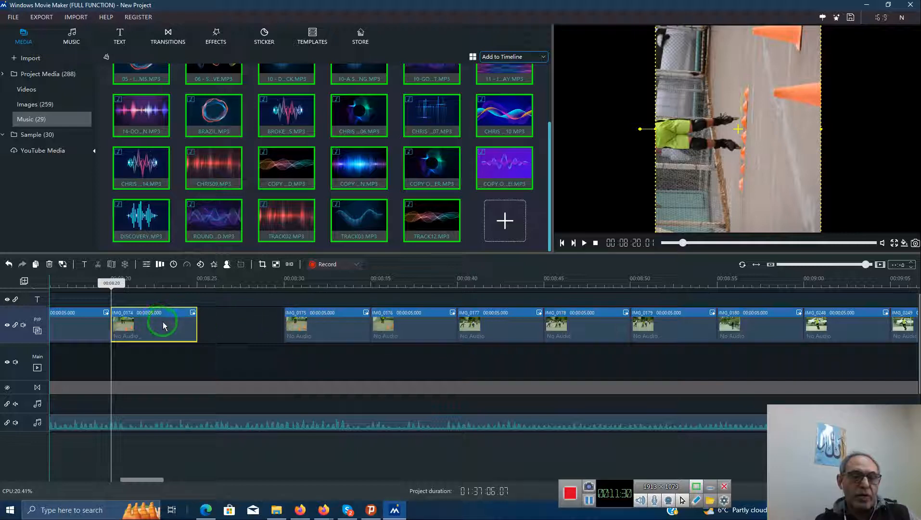
pyautogui.moveTo(308, 323); pyautogui.dragTo(231, 326)
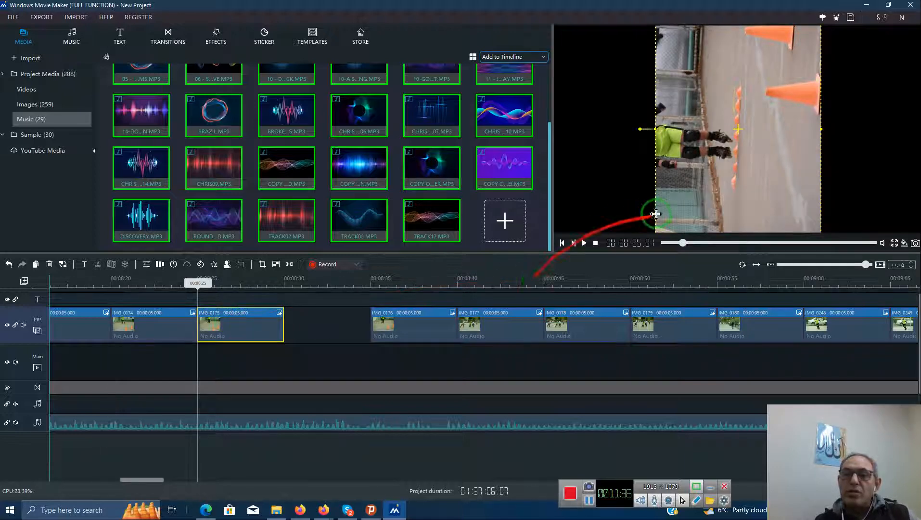
# - Move IMG_0176 earlier to about 8:31 and IMG_0177 to about 8:38 on the timeline
pyautogui.click(420, 322)
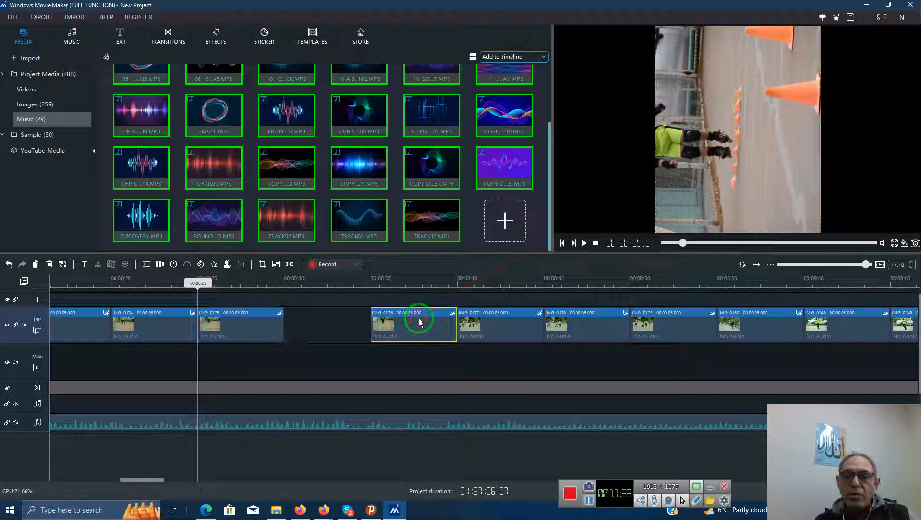
pyautogui.moveTo(420, 321); pyautogui.dragTo(366, 322)
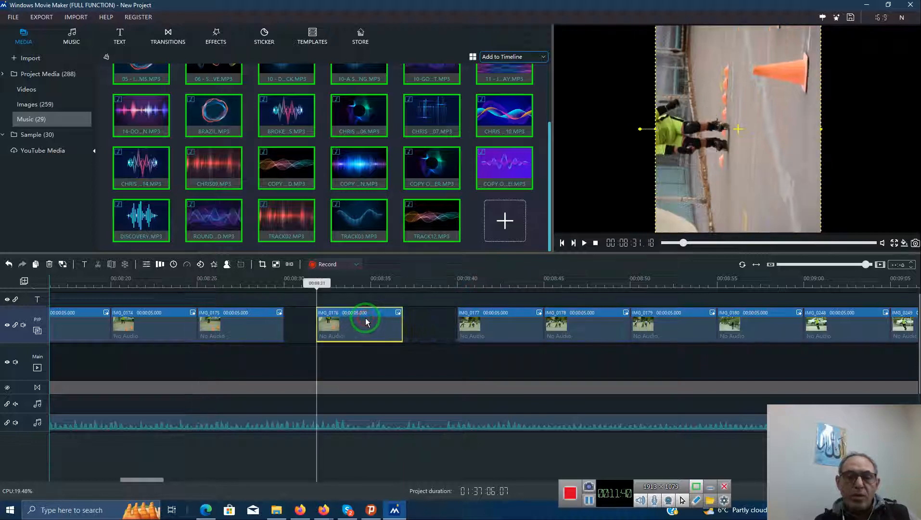
pyautogui.click(491, 326)
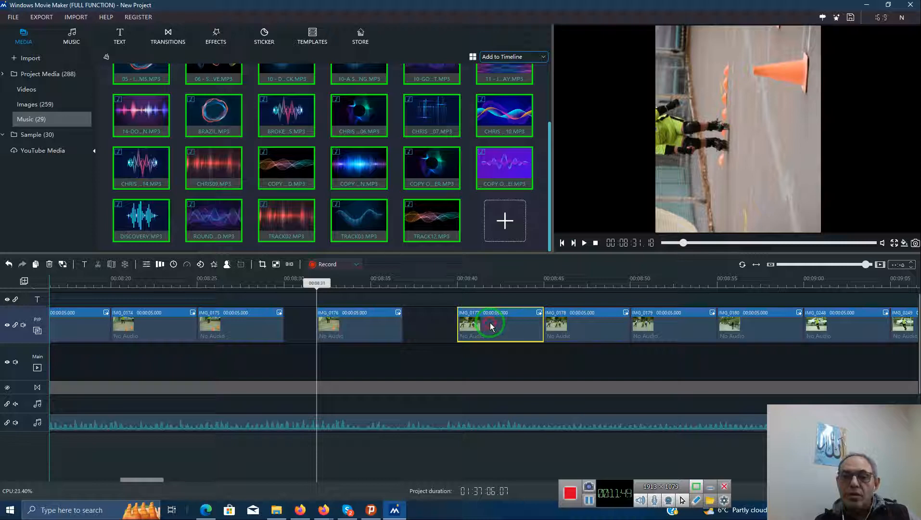
pyautogui.moveTo(490, 327); pyautogui.dragTo(459, 325)
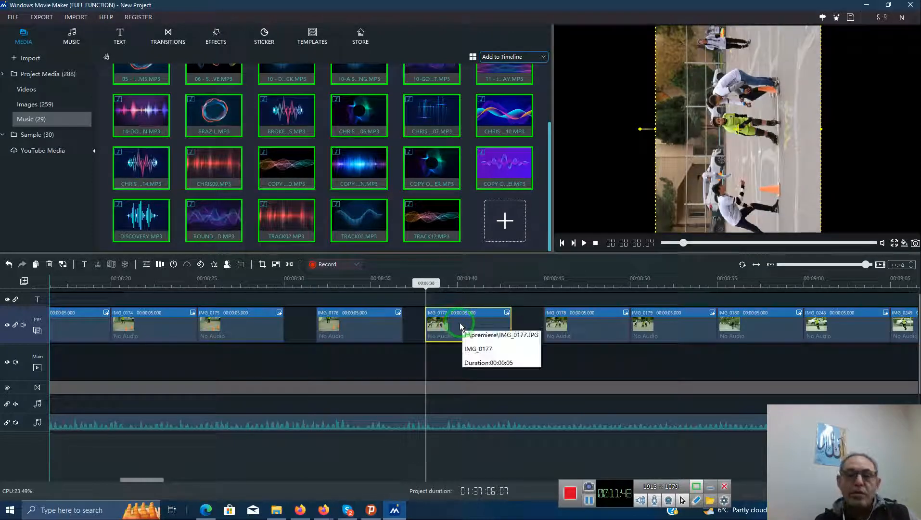
# - Select IMG_0176, IMG_0175, IMG_0174 and IMG_0172 together and delete them from the timeline
pyautogui.click(341, 338)
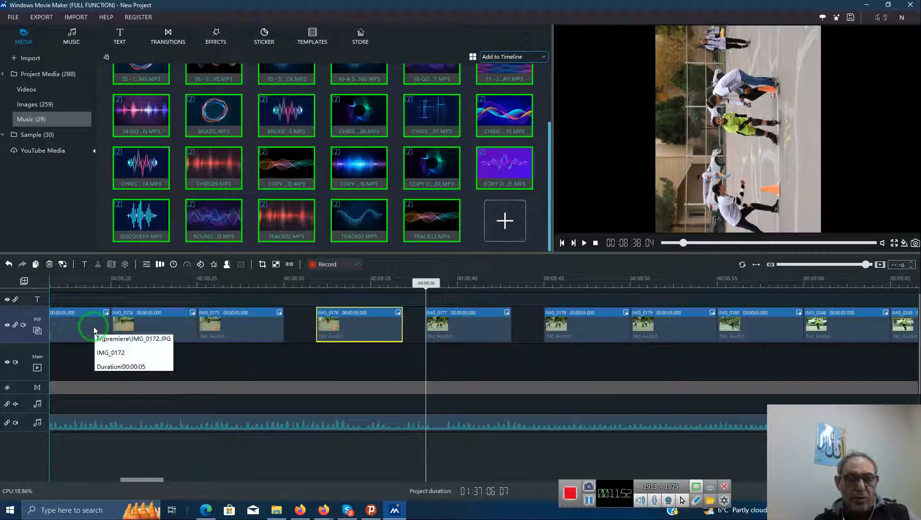
pyautogui.keyDown('ctrl'); pyautogui.click(207, 325); pyautogui.keyUp('ctrl')
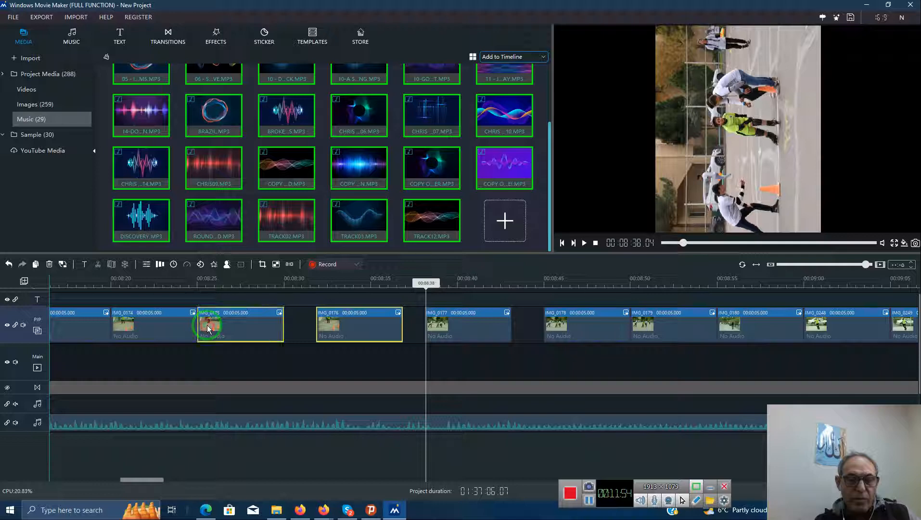
pyautogui.keyDown('ctrl'); pyautogui.click(164, 323); pyautogui.keyUp('ctrl')
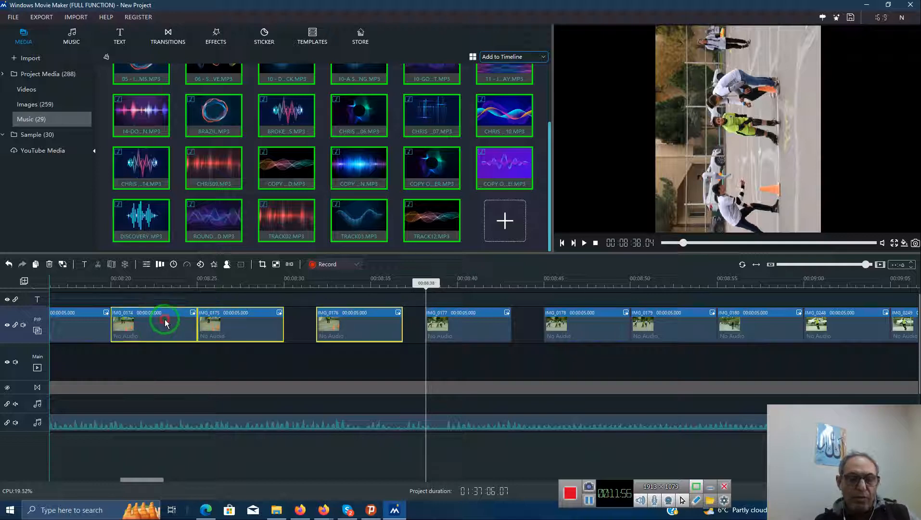
pyautogui.keyDown('ctrl'); pyautogui.click(69, 322); pyautogui.keyUp('ctrl')
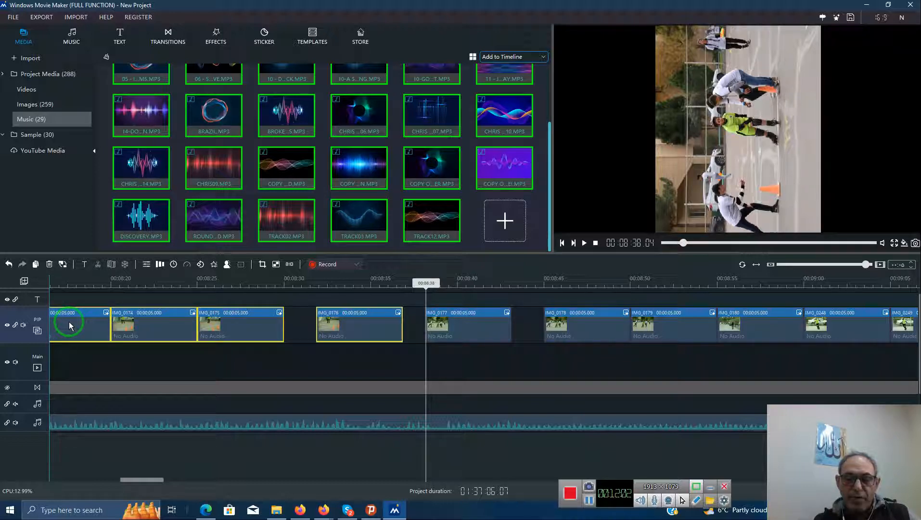
pyautogui.press('Delete')
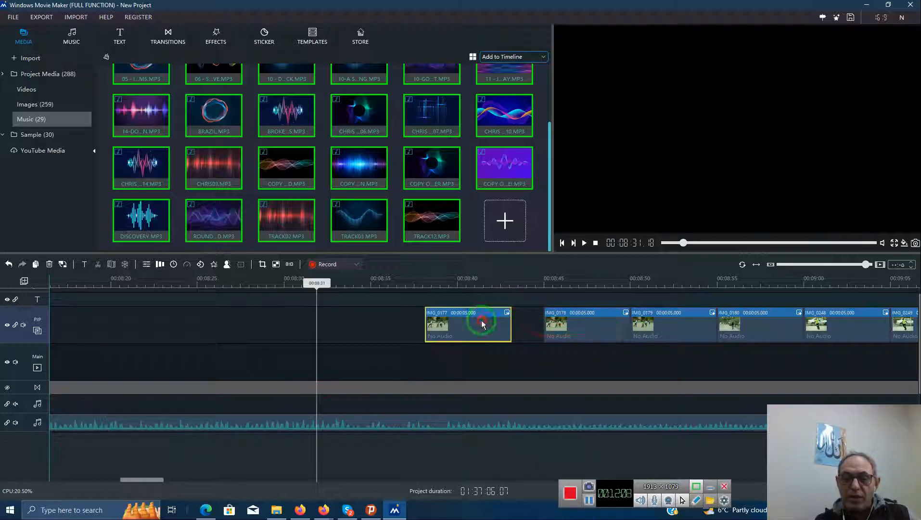
# - Move IMG_0177 to 8:20 on the timeline and rotate it upright in the preview
pyautogui.moveTo(481, 324); pyautogui.dragTo(169, 324)
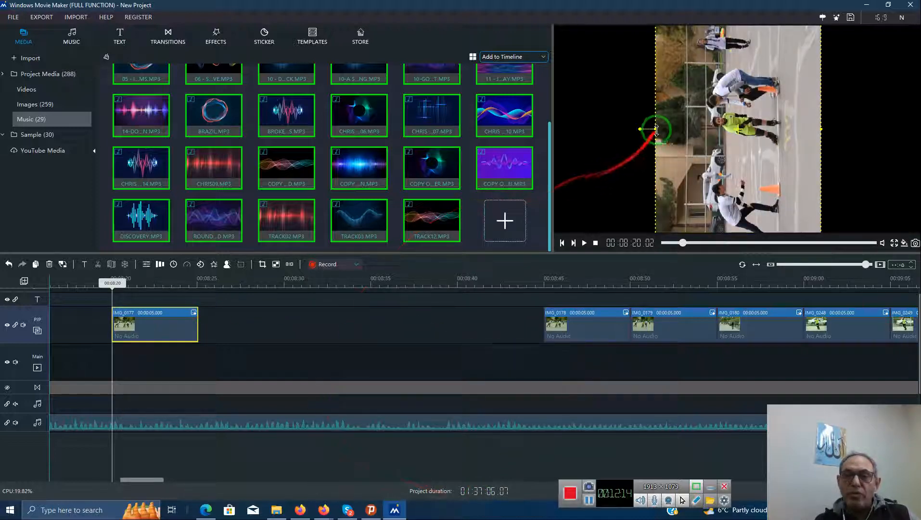
pyautogui.moveTo(639, 127); pyautogui.dragTo(737, 52)
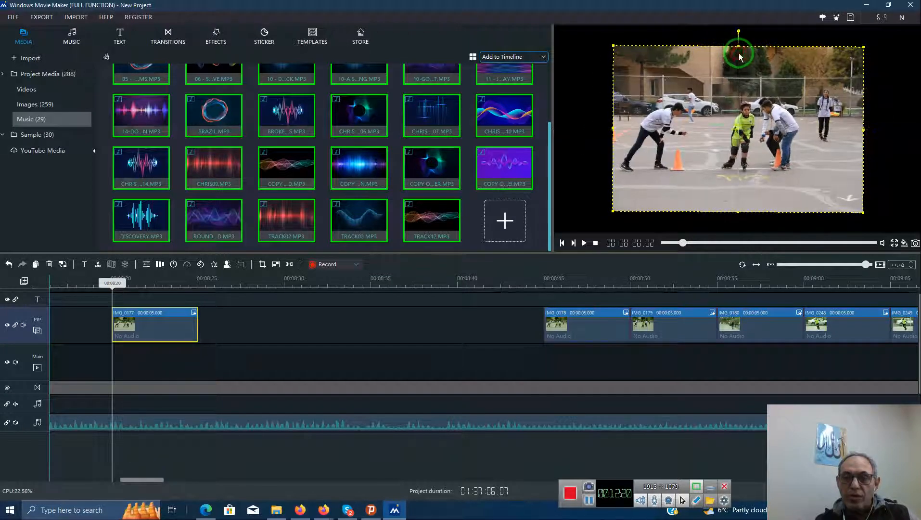
pyautogui.click(589, 500)
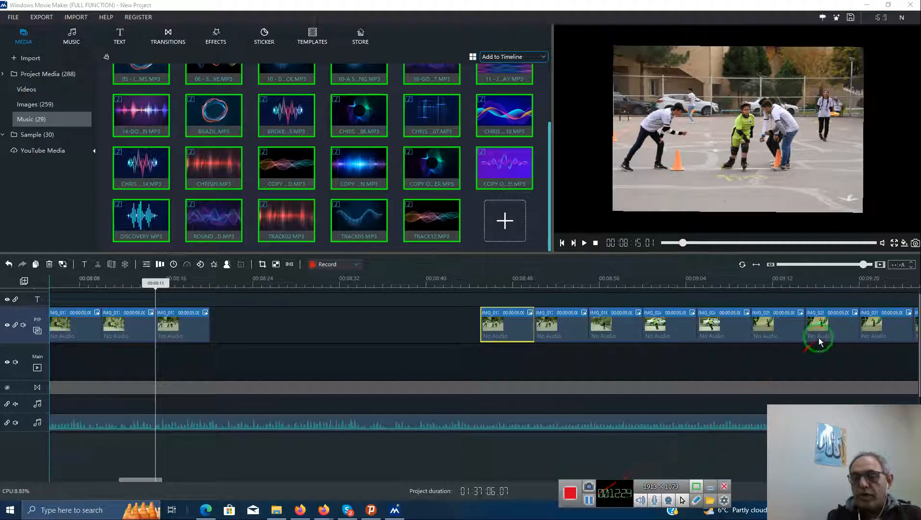
# - Select the music clips from (12)WHAT up to the one before DISCOVERY on both audio tracks and delete them from the timeline
pyautogui.moveTo(865, 270); pyautogui.dragTo(822, 281)
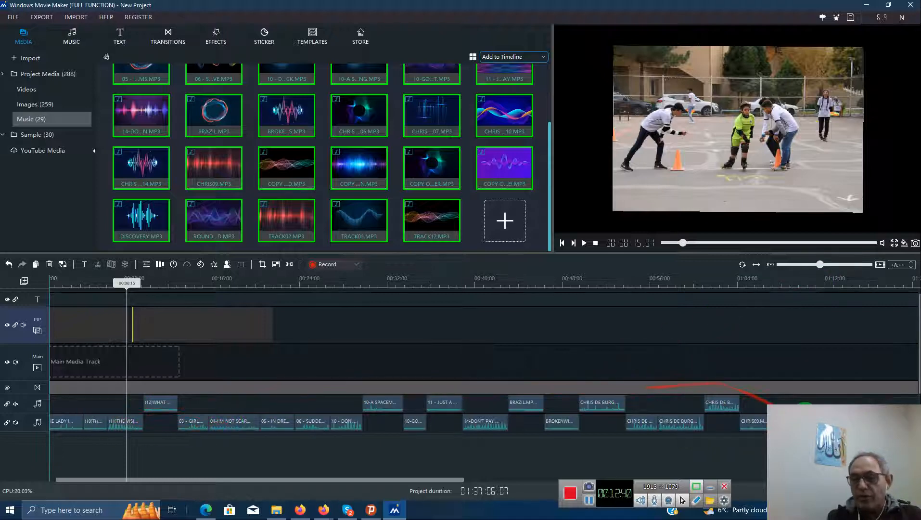
pyautogui.click(778, 422)
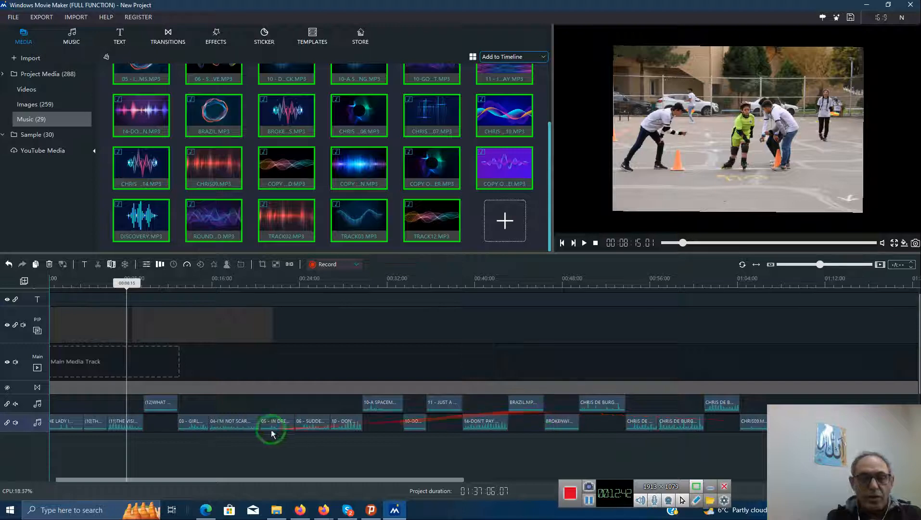
pyautogui.click(155, 407)
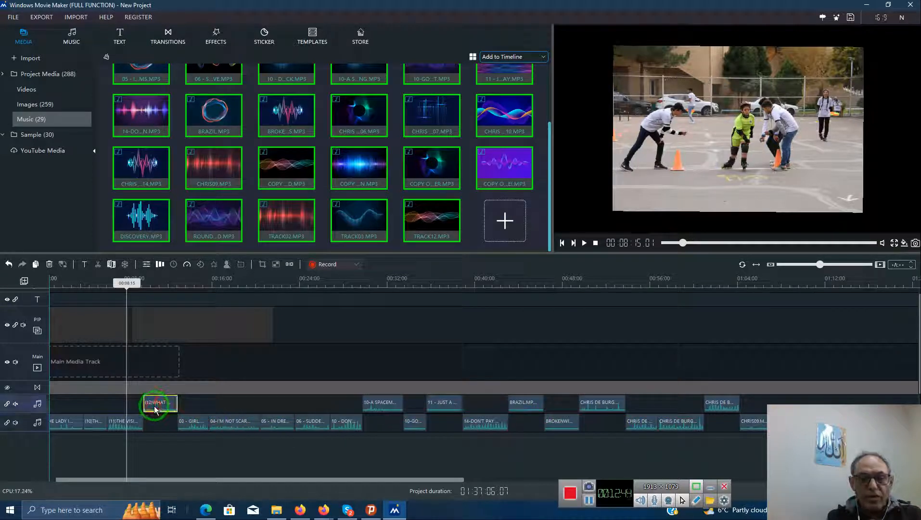
pyautogui.moveTo(162, 412); pyautogui.dragTo(239, 421)
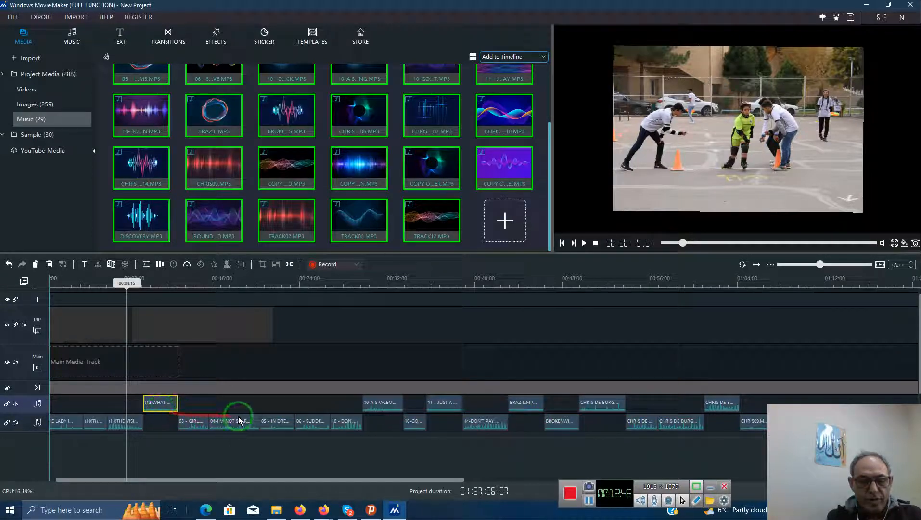
pyautogui.click(193, 421)
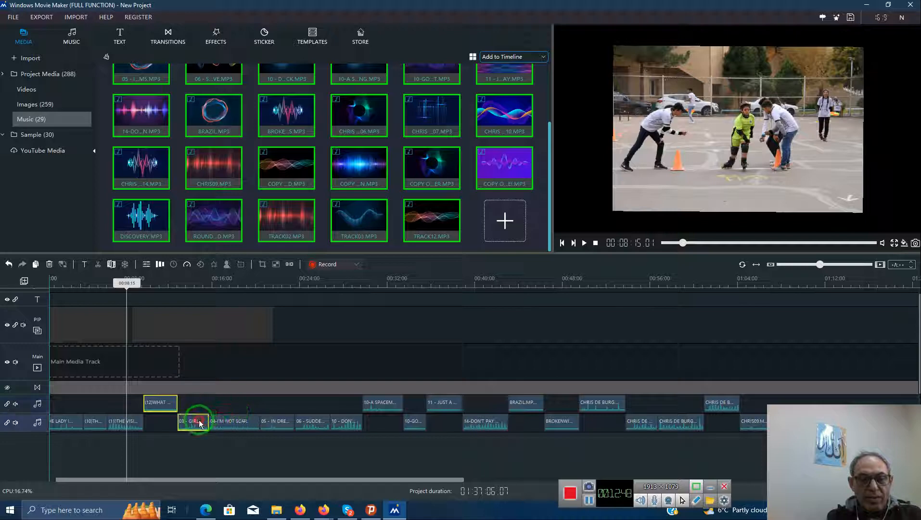
pyautogui.keyDown('ctrl'); pyautogui.click(288, 425); pyautogui.keyUp('ctrl')
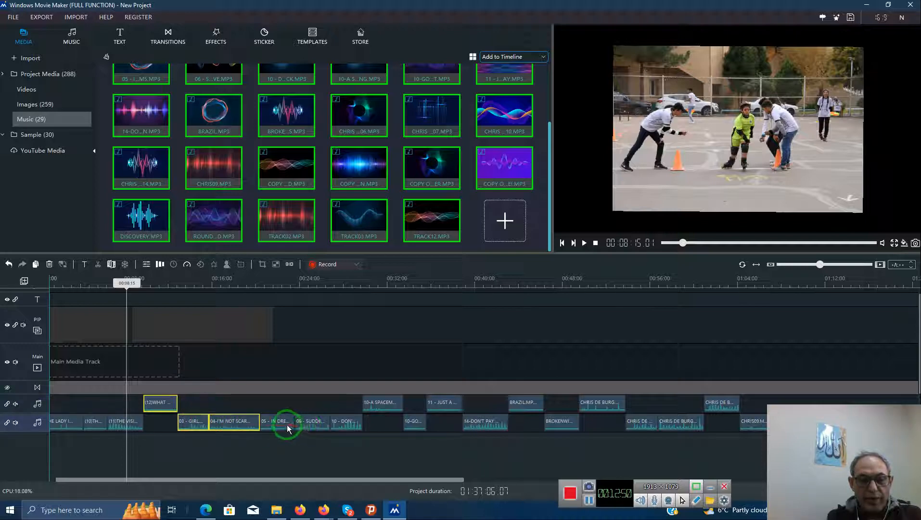
pyautogui.keyDown('ctrl'); pyautogui.click(345, 427); pyautogui.keyUp('ctrl')
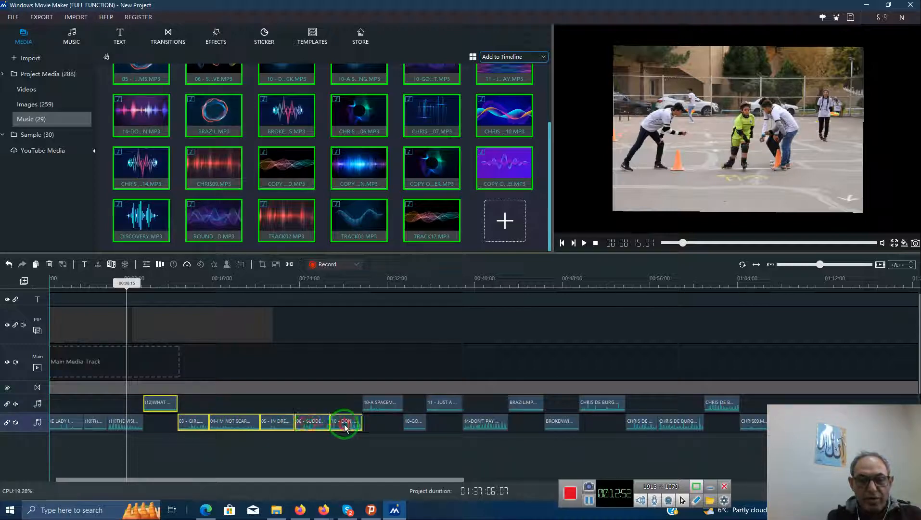
pyautogui.keyDown('ctrl'); pyautogui.click(373, 406); pyautogui.keyUp('ctrl')
pyautogui.keyDown('ctrl'); pyautogui.click(414, 423); pyautogui.keyUp('ctrl')
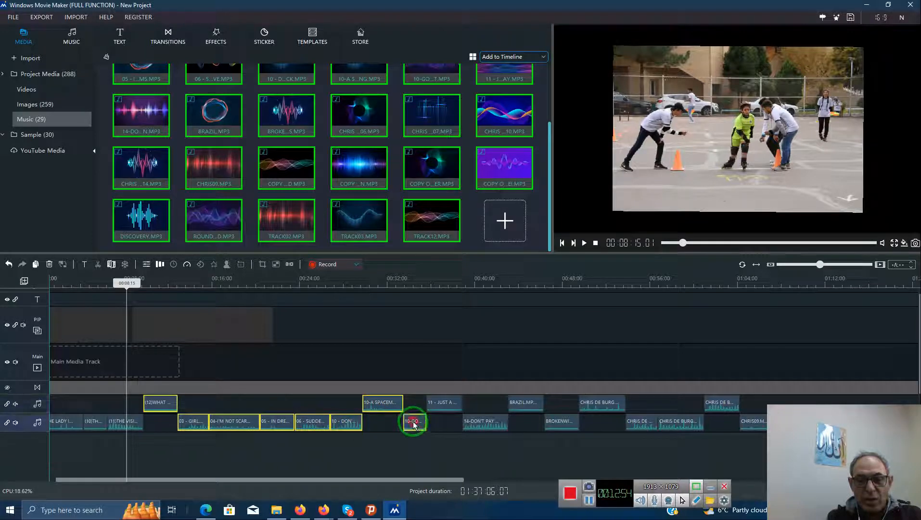
pyautogui.keyDown('ctrl'); pyautogui.click(439, 405); pyautogui.keyUp('ctrl')
pyautogui.keyDown('ctrl'); pyautogui.click(490, 434); pyautogui.keyUp('ctrl')
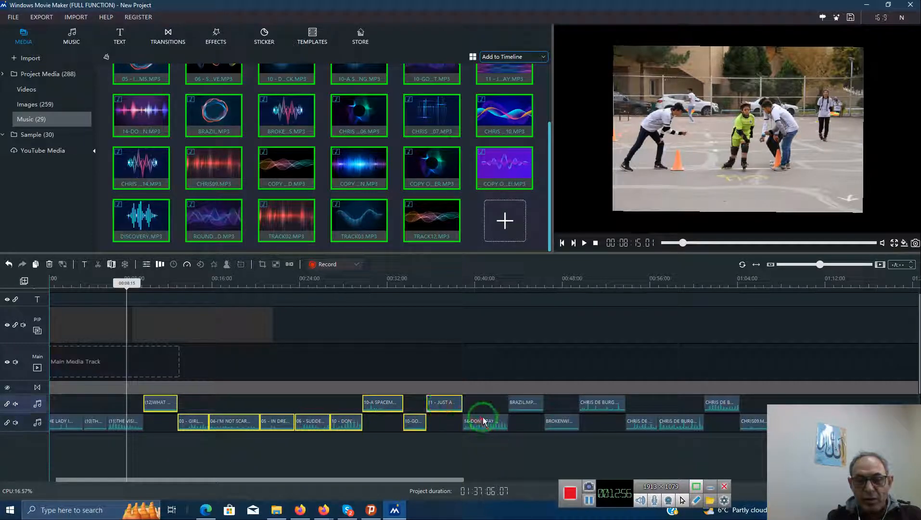
pyautogui.keyDown('ctrl'); pyautogui.click(514, 409); pyautogui.keyUp('ctrl')
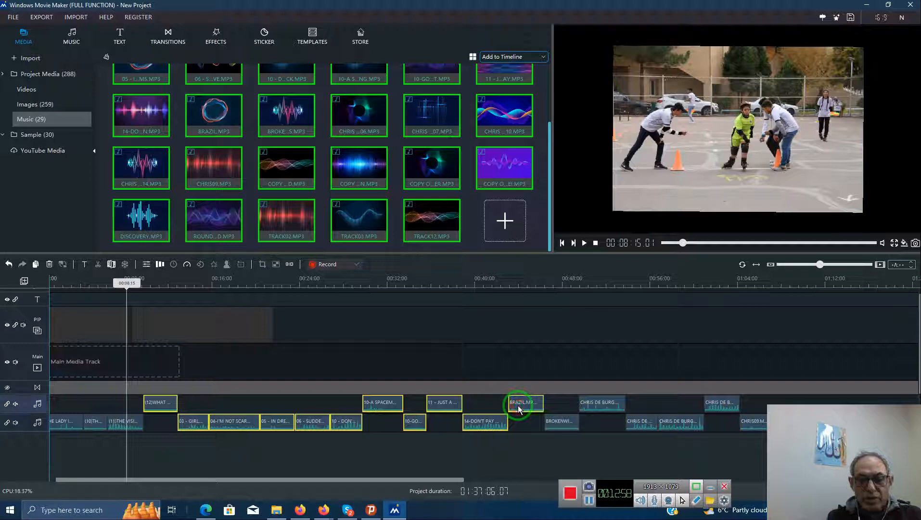
pyautogui.keyDown('ctrl'); pyautogui.click(560, 420); pyautogui.keyUp('ctrl')
pyautogui.keyDown('ctrl'); pyautogui.click(596, 403); pyautogui.keyUp('ctrl')
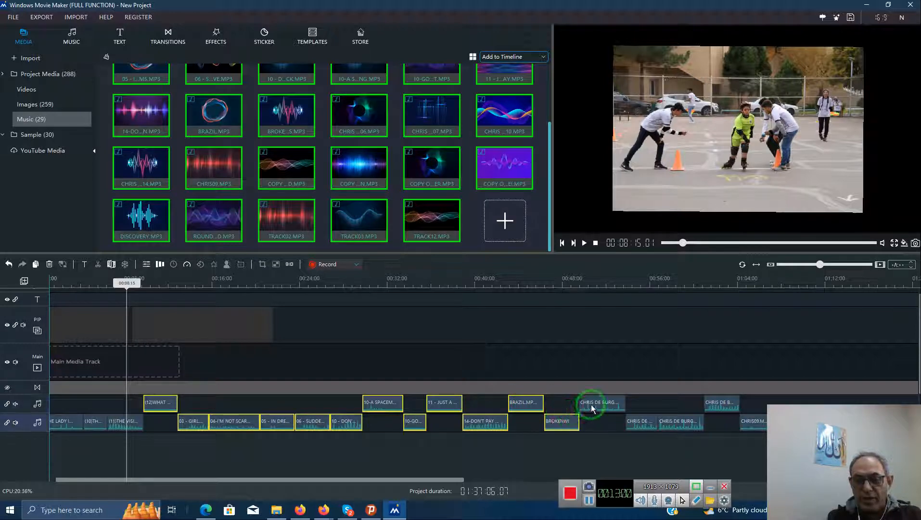
pyautogui.keyDown('ctrl'); pyautogui.click(639, 424); pyautogui.keyUp('ctrl')
pyautogui.keyDown('ctrl'); pyautogui.click(675, 428); pyautogui.keyUp('ctrl')
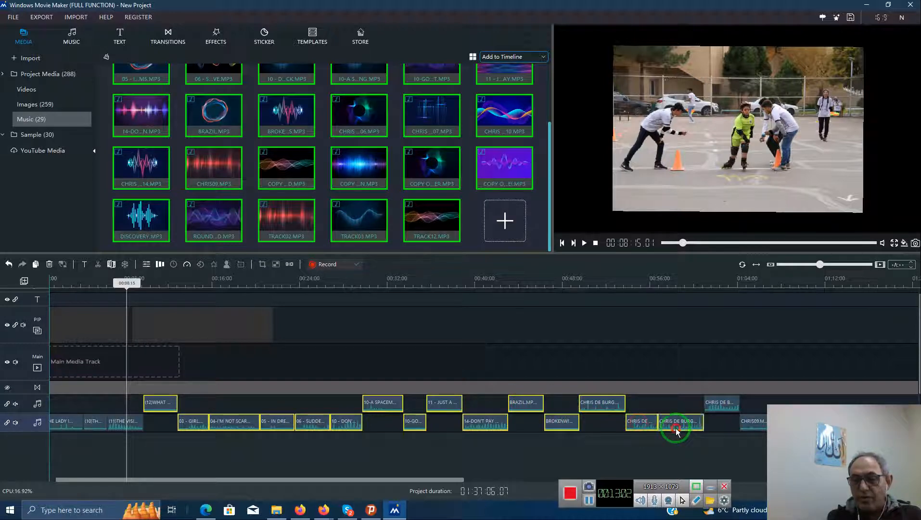
pyautogui.keyDown('ctrl'); pyautogui.click(711, 408); pyautogui.keyUp('ctrl')
pyautogui.keyDown('ctrl'); pyautogui.click(748, 428); pyautogui.keyUp('ctrl')
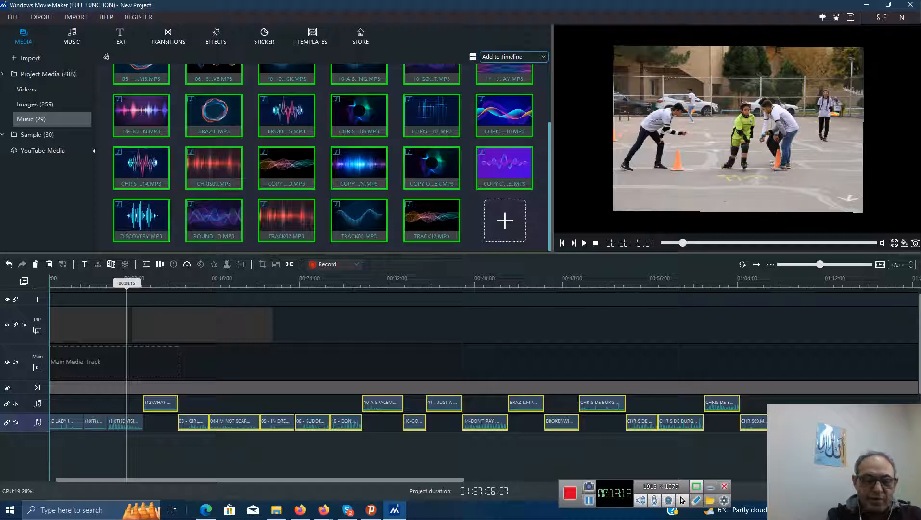
pyautogui.press('Delete')
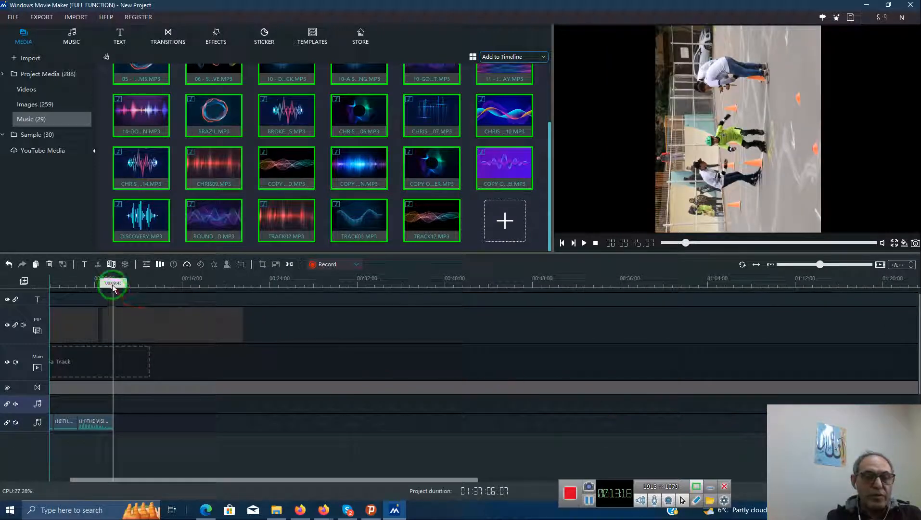
# - Move the DISCOVERY music clip to about 9:24 on the first audio track, near the end of the (11)THE VISI clip
pyautogui.moveTo(113, 285); pyautogui.dragTo(201, 324)
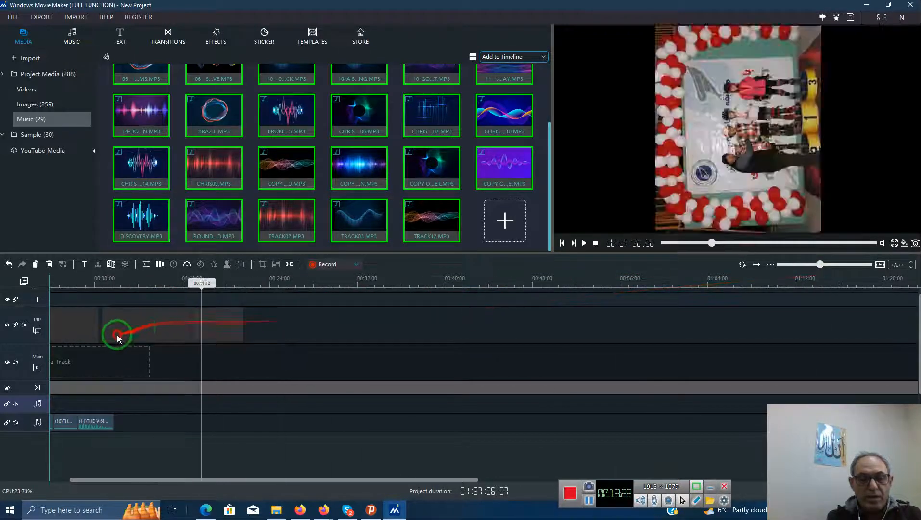
pyautogui.moveTo(118, 337); pyautogui.dragTo(177, 346)
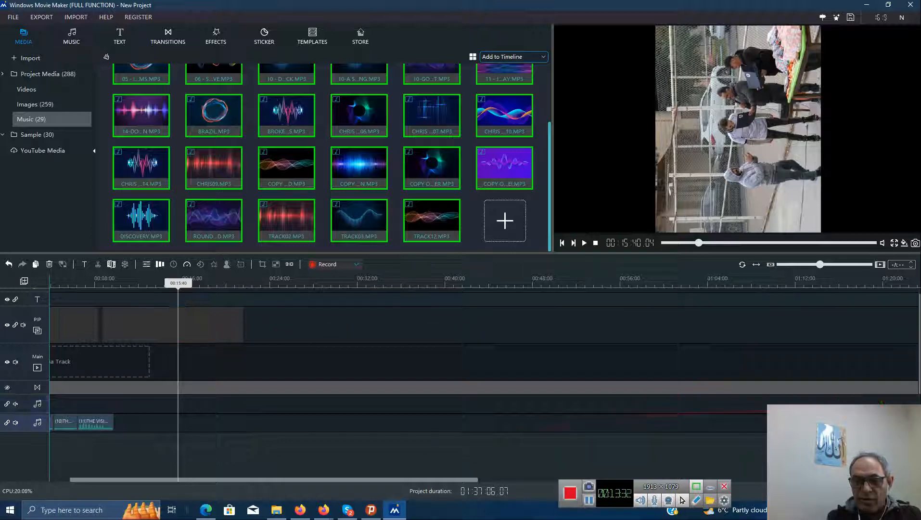
pyautogui.moveTo(794, 448); pyautogui.dragTo(128, 430)
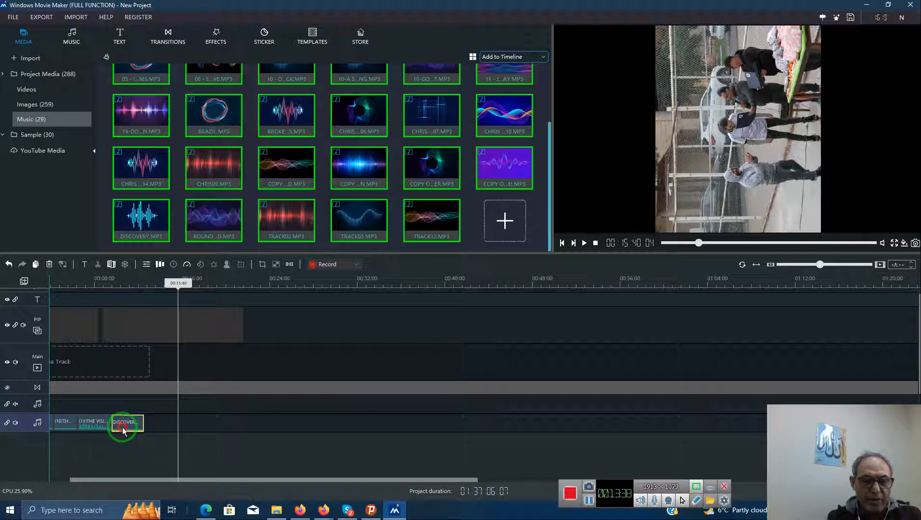
pyautogui.moveTo(123, 430)
pyautogui.mouseDown()
pyautogui.moveTo(125, 404)
pyautogui.moveTo(124, 422)
pyautogui.mouseUp()
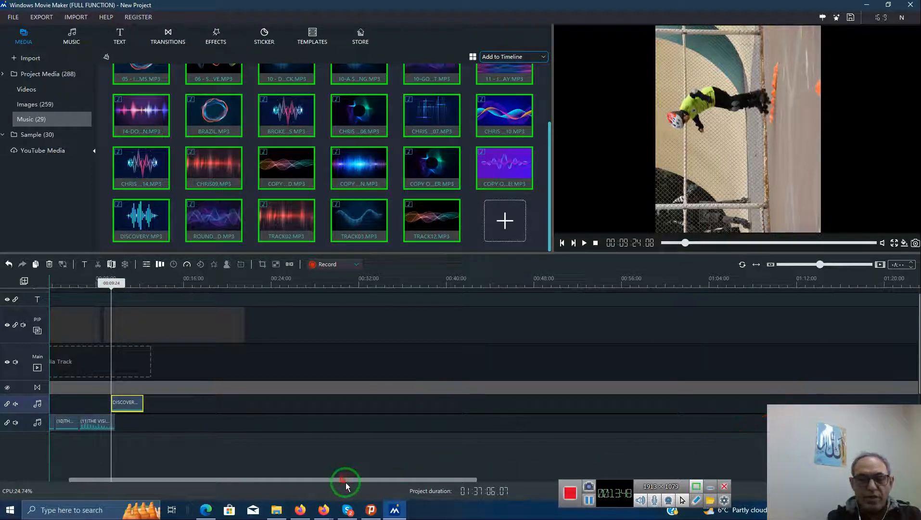
# - Move the remaining music clips earlier: ROUND&A to about 36:00, TRACK02 to 39:25, TRACK03 to about 42:45 and TRACK12 to 45:13
pyautogui.moveTo(349, 482); pyautogui.dragTo(489, 469)
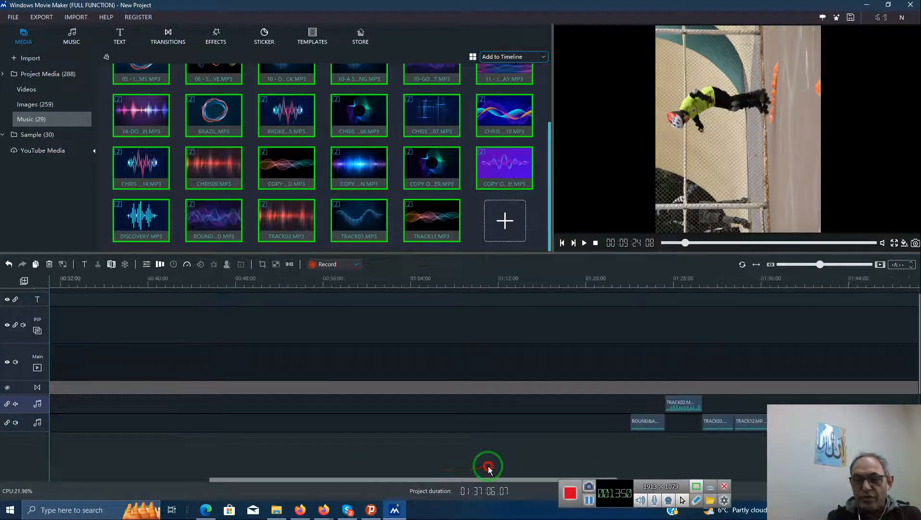
pyautogui.click(649, 423)
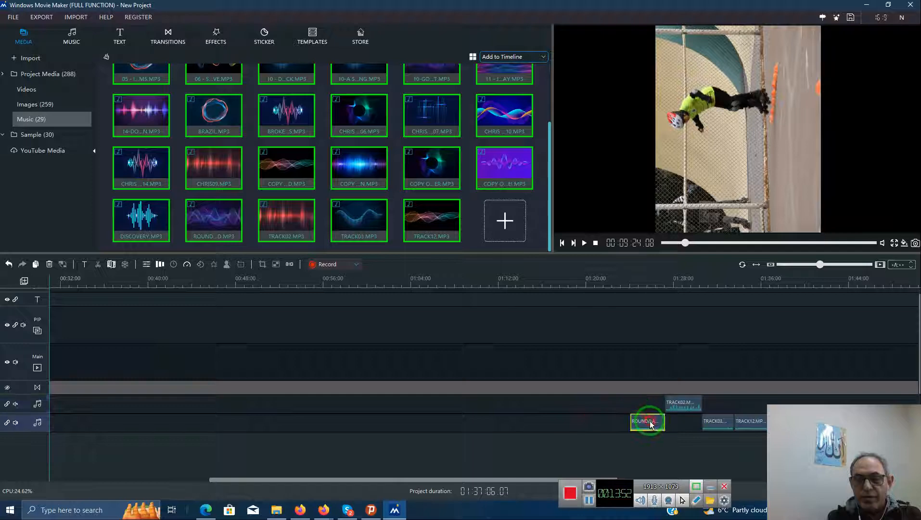
pyautogui.keyDown('ctrl'); pyautogui.click(680, 408); pyautogui.keyUp('ctrl')
pyautogui.keyDown('ctrl'); pyautogui.click(725, 421); pyautogui.keyUp('ctrl')
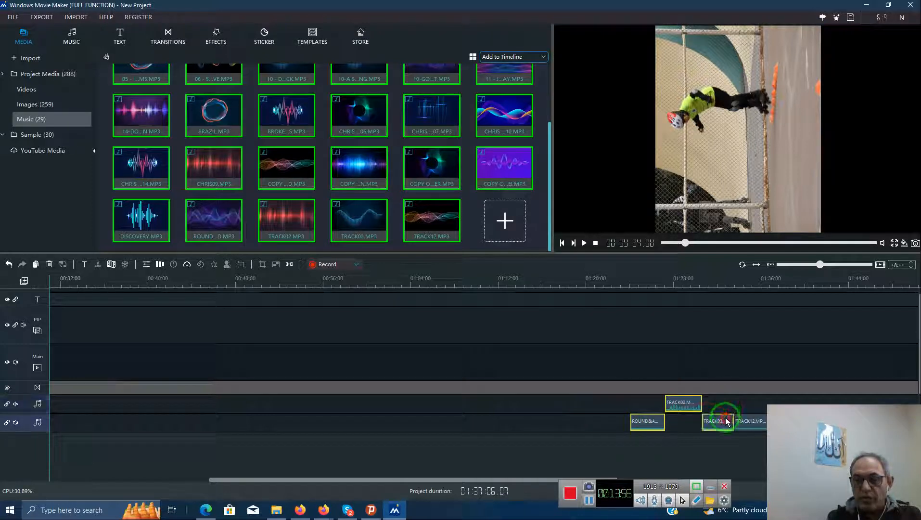
pyautogui.keyDown('ctrl'); pyautogui.click(755, 424); pyautogui.keyUp('ctrl')
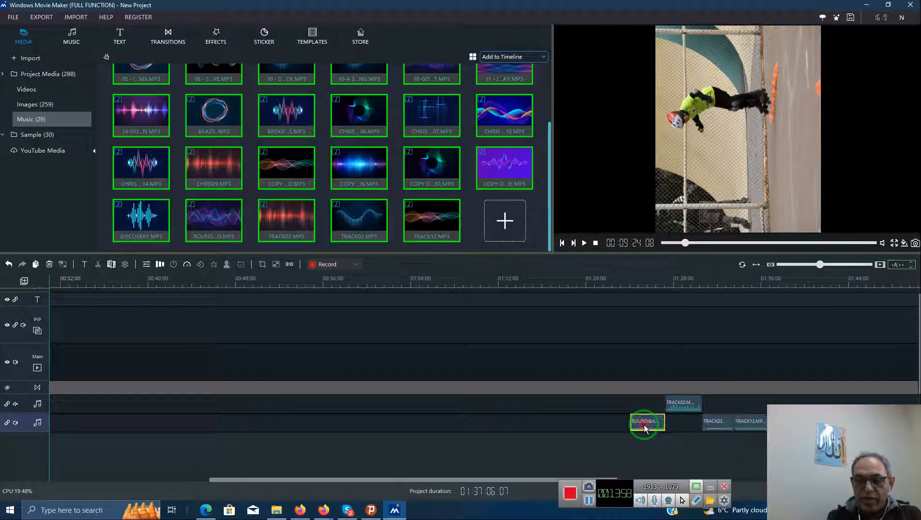
pyautogui.moveTo(646, 428); pyautogui.dragTo(126, 429)
pyautogui.moveTo(688, 404); pyautogui.dragTo(169, 423)
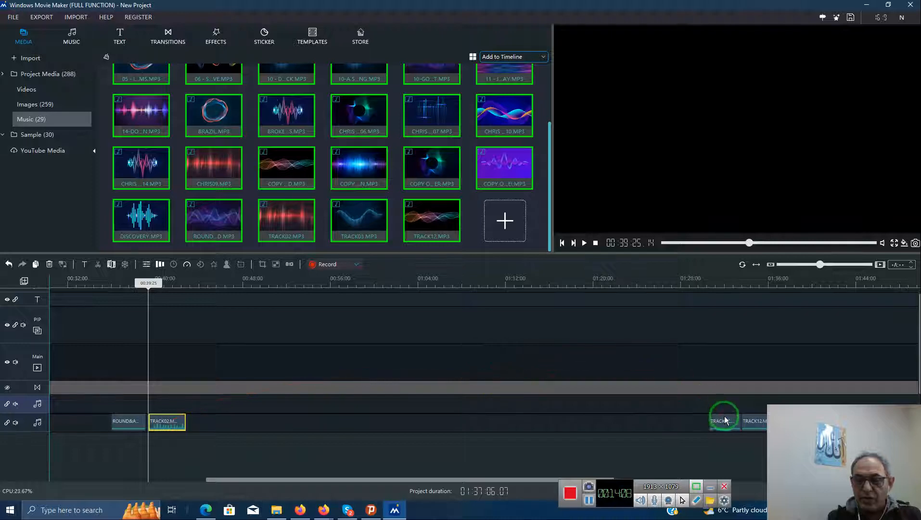
pyautogui.moveTo(725, 420); pyautogui.dragTo(199, 421)
pyautogui.moveTo(748, 421); pyautogui.dragTo(231, 421)
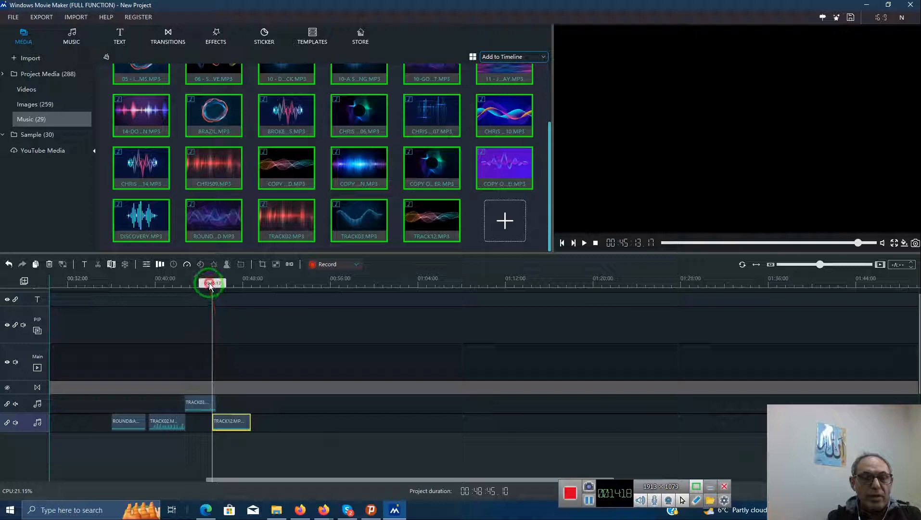
pyautogui.moveTo(210, 284); pyautogui.dragTo(10, 288)
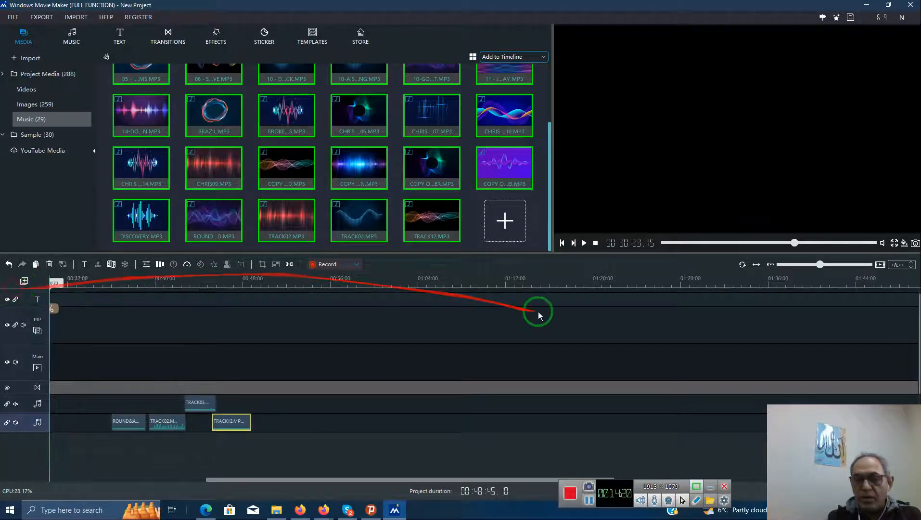
pyautogui.click(592, 504)
pyautogui.click(593, 481)
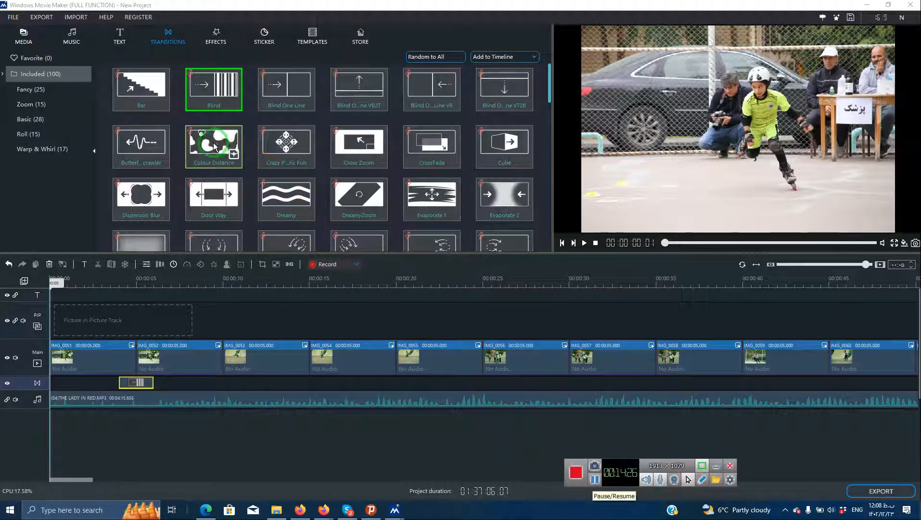
# - Add Colour Distance after IMG_0052, DreamyZoom after IMG_0053 and IMG_0054, and Evaporate 2 after IMG_0055 and IMG_0056, and preview the transitions
pyautogui.moveTo(214, 146); pyautogui.dragTo(206, 366)
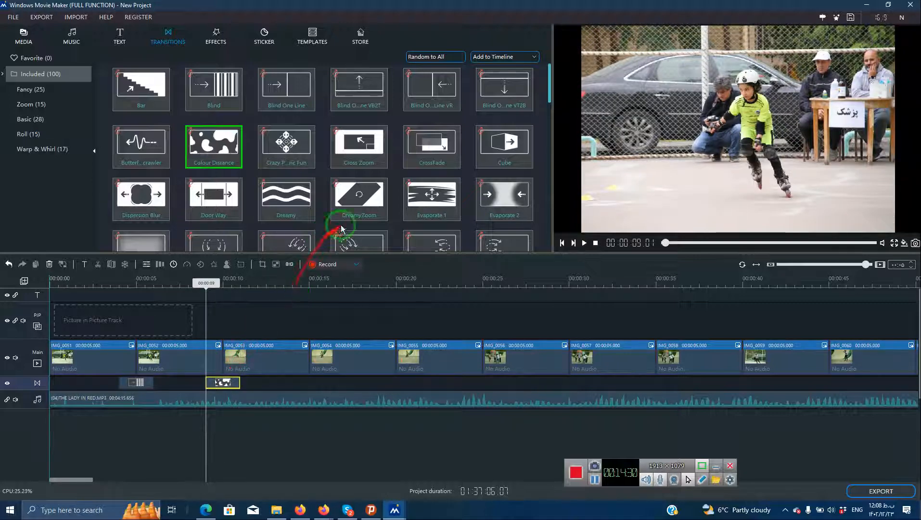
pyautogui.moveTo(358, 197); pyautogui.dragTo(304, 371)
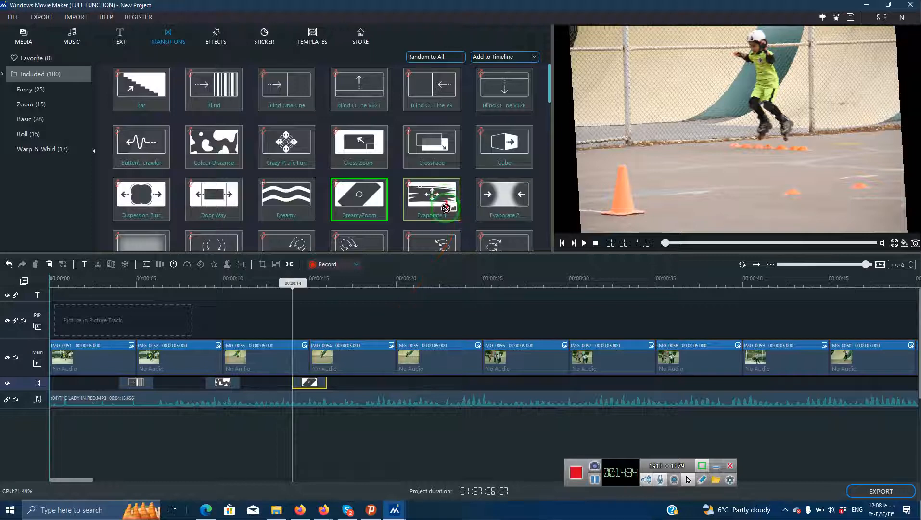
pyautogui.moveTo(445, 208); pyautogui.dragTo(397, 380)
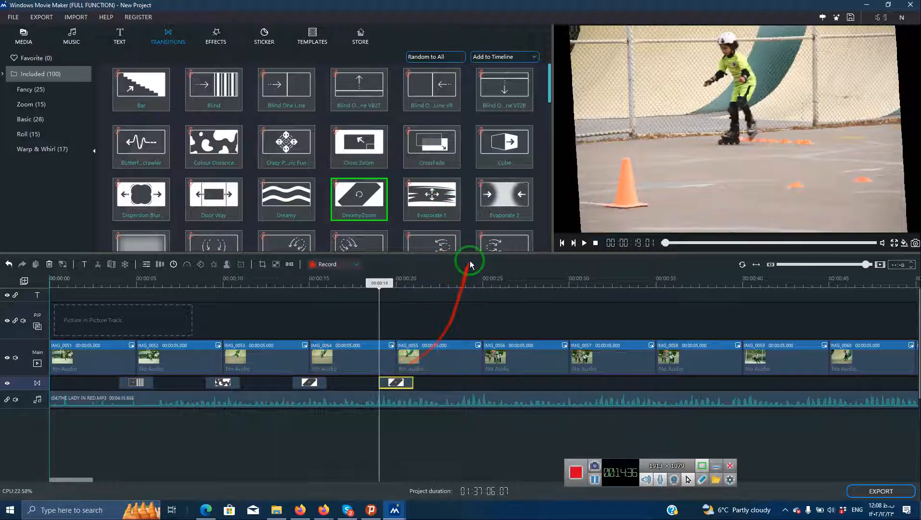
pyautogui.moveTo(503, 198); pyautogui.dragTo(472, 370)
pyautogui.moveTo(509, 194); pyautogui.dragTo(559, 366)
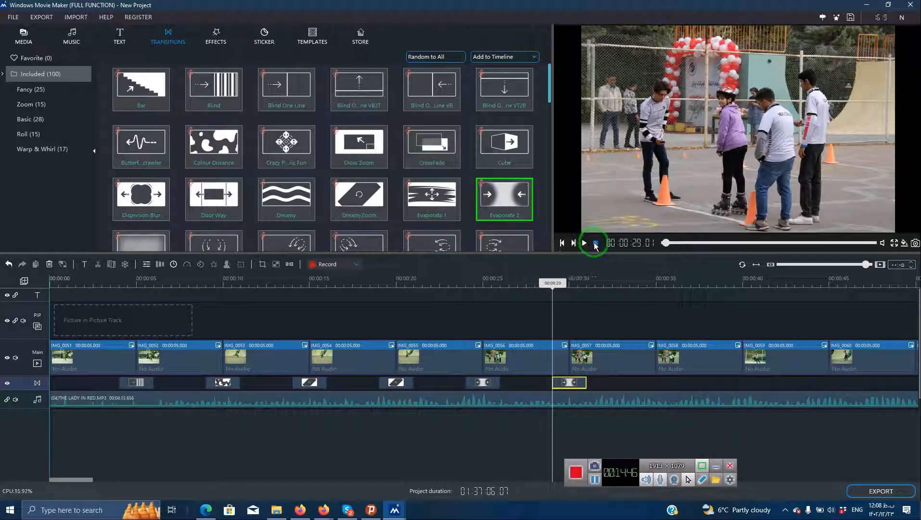
pyautogui.click(585, 244)
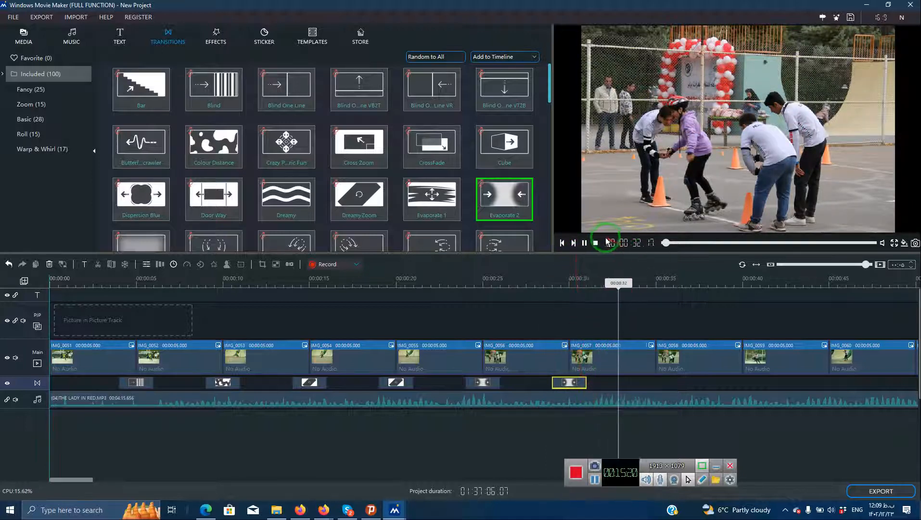
pyautogui.click(595, 242)
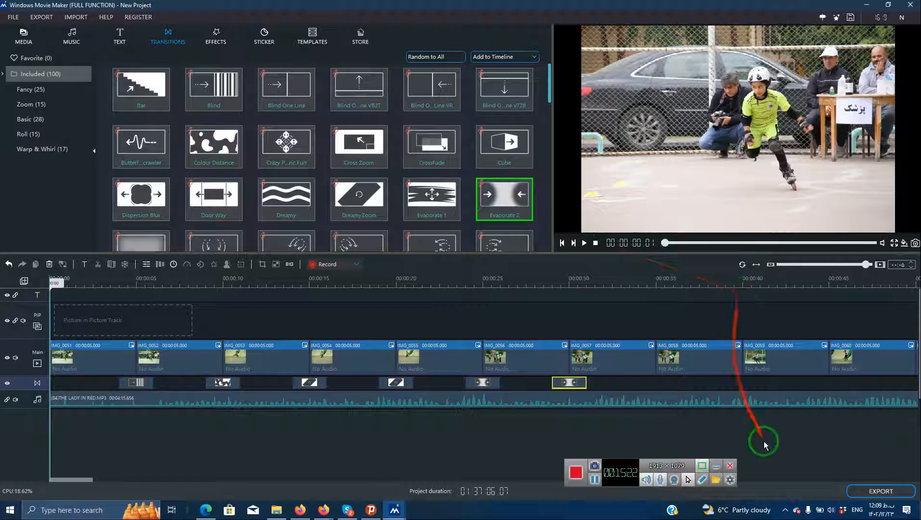
# - Start the export and save the project as "skating match" in the VideoWinSoft project folder
pyautogui.click(872, 492)
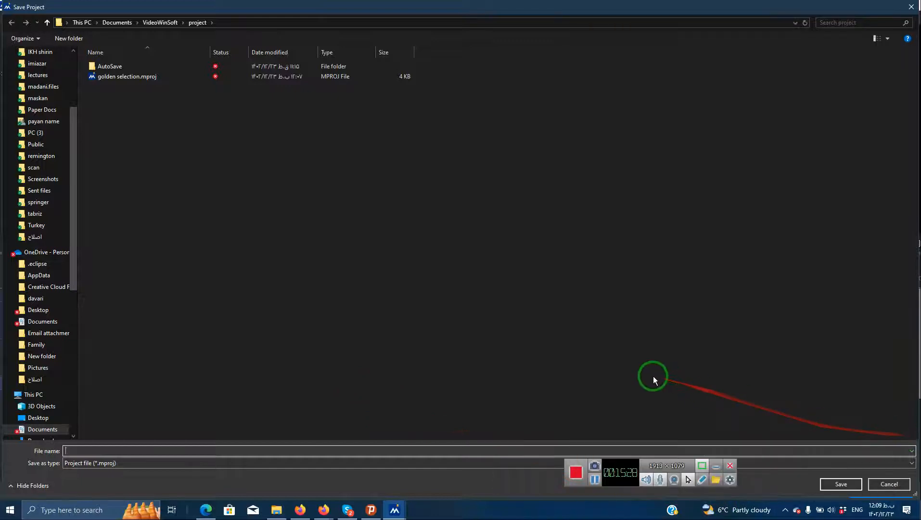
pyautogui.click(912, 463)
pyautogui.click(913, 463)
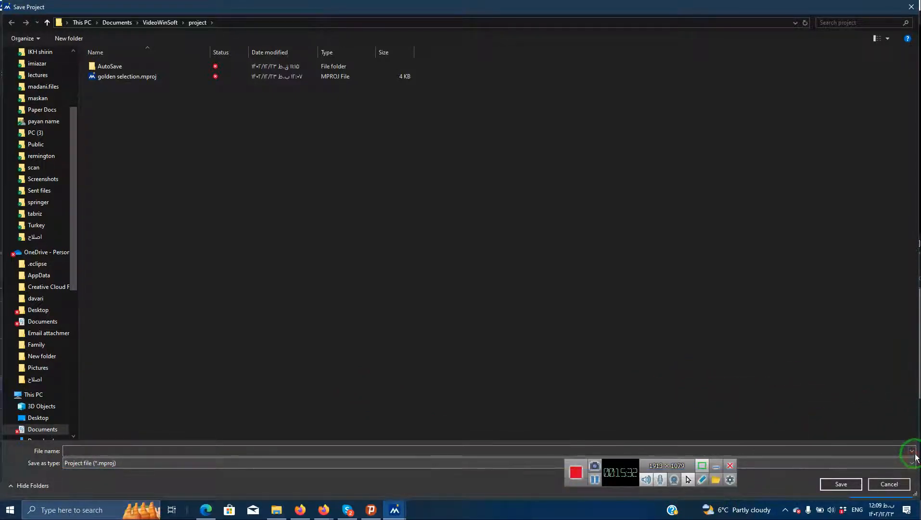
pyautogui.click(913, 451)
pyautogui.click(913, 452)
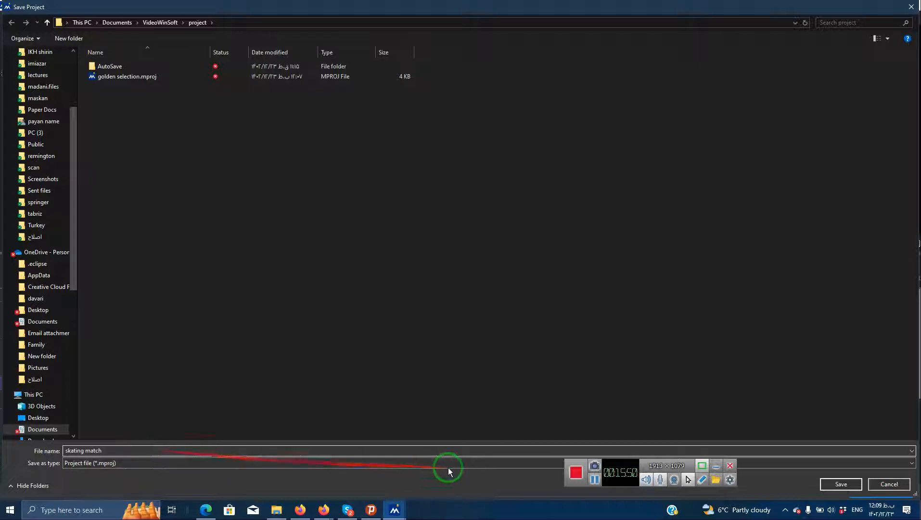
pyautogui.click(840, 483)
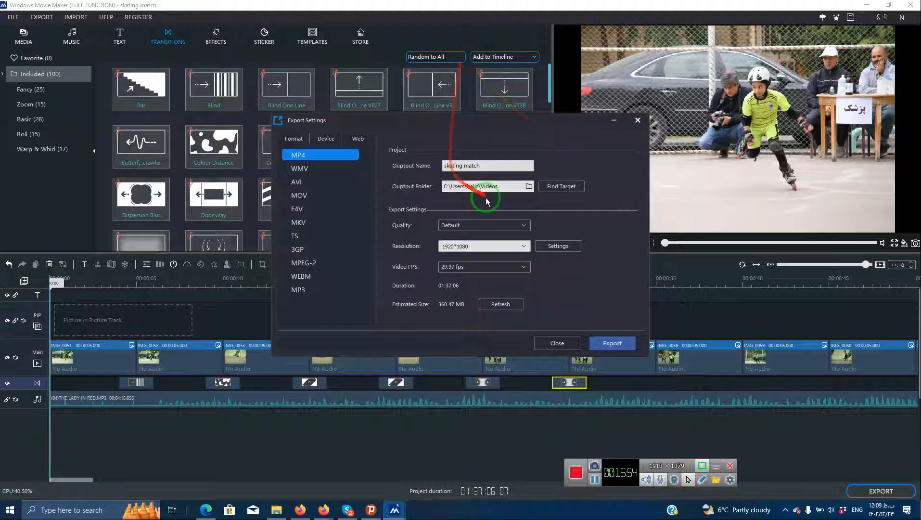
pyautogui.moveTo(527, 191); pyautogui.dragTo(442, 189)
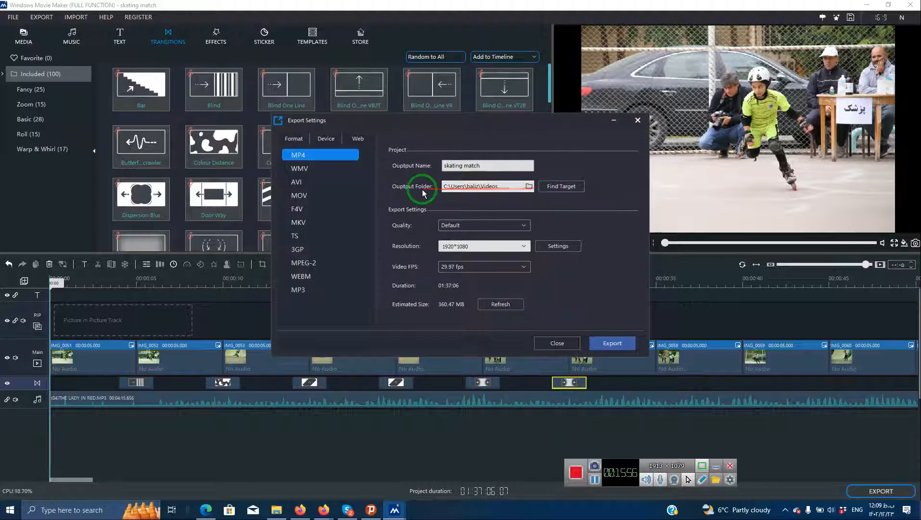
pyautogui.click(567, 191)
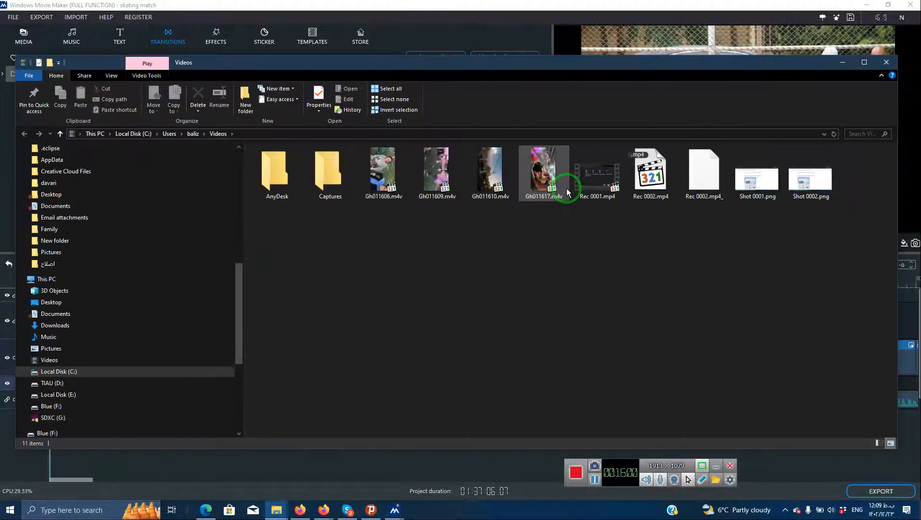
pyautogui.moveTo(566, 191); pyautogui.dragTo(323, 240)
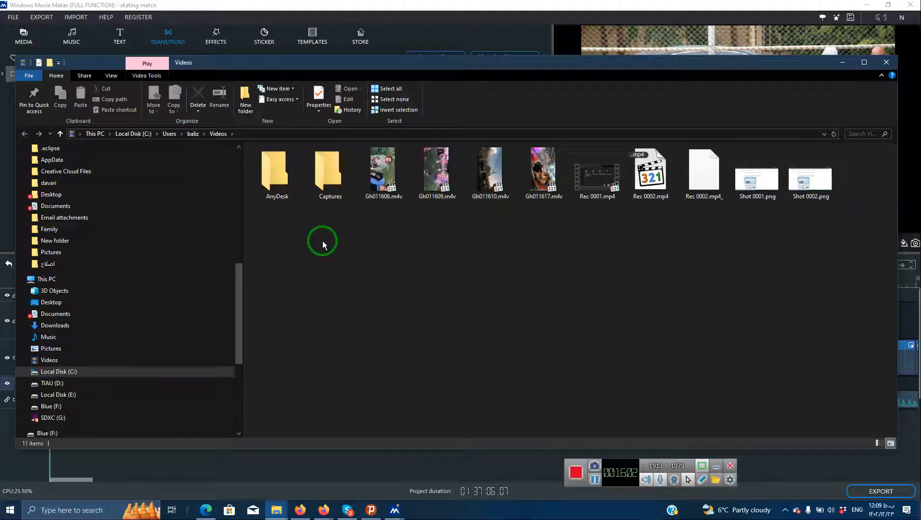
pyautogui.moveTo(336, 208); pyautogui.dragTo(341, 270)
pyautogui.moveTo(239, 335); pyautogui.dragTo(237, 349)
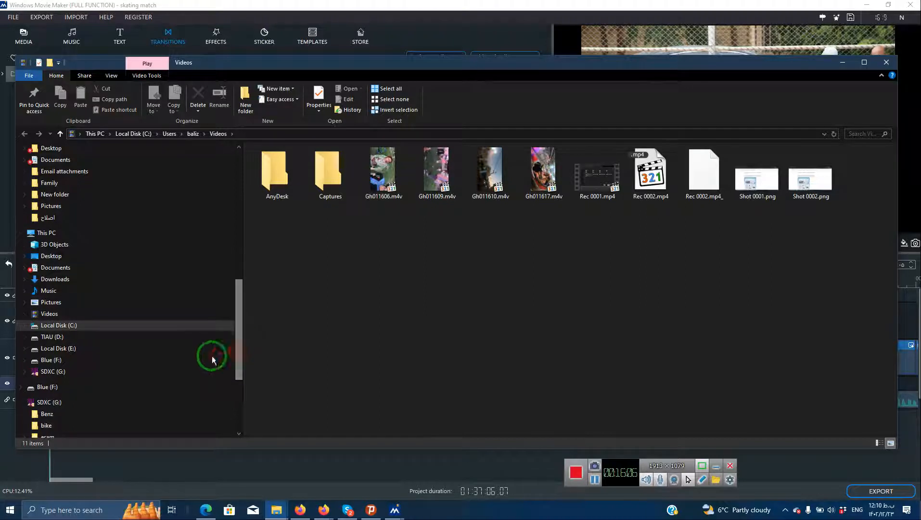
pyautogui.click(95, 361)
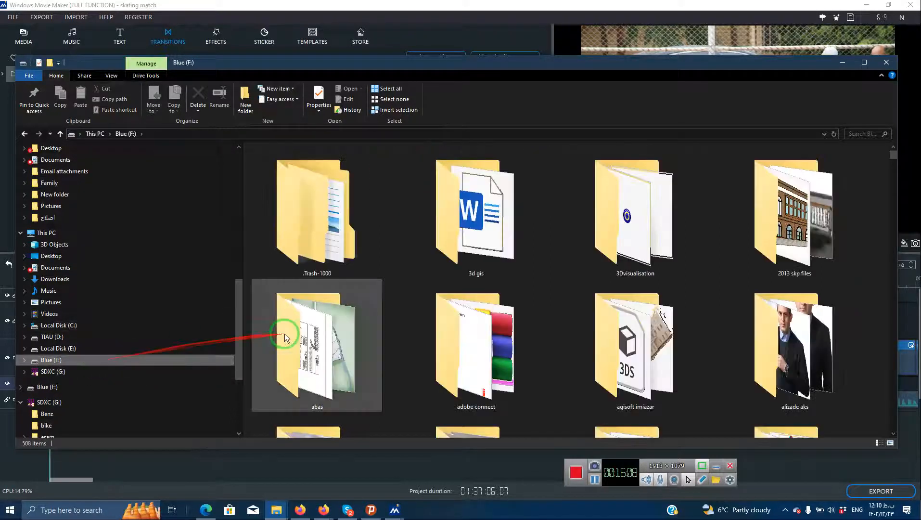
pyautogui.click(460, 373)
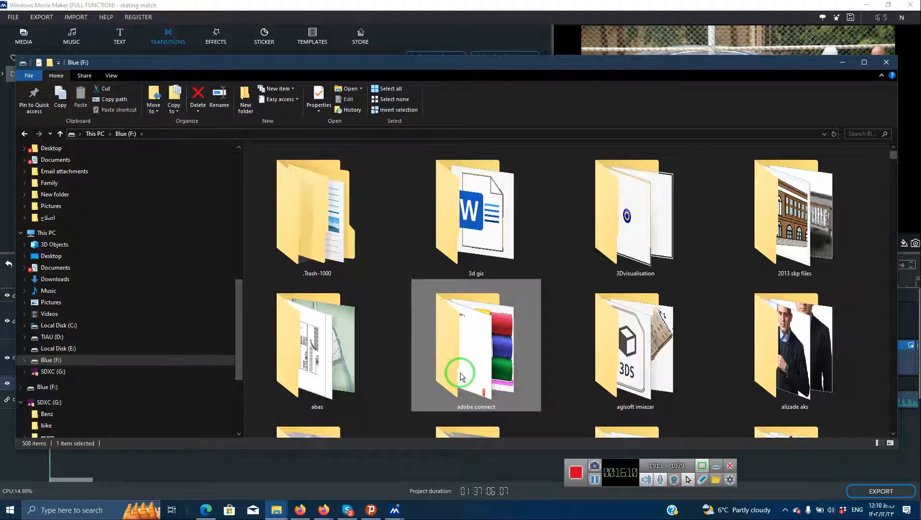
pyautogui.write('pr')
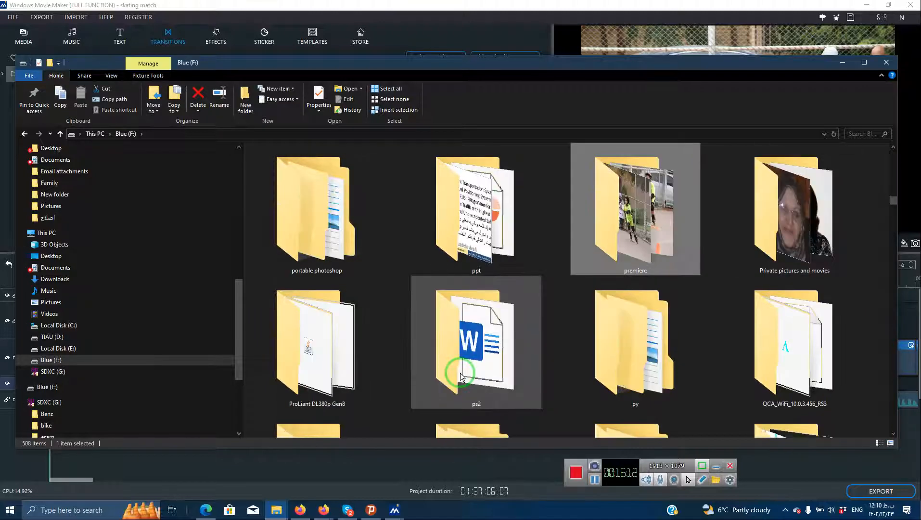
pyautogui.doubleClick(648, 233)
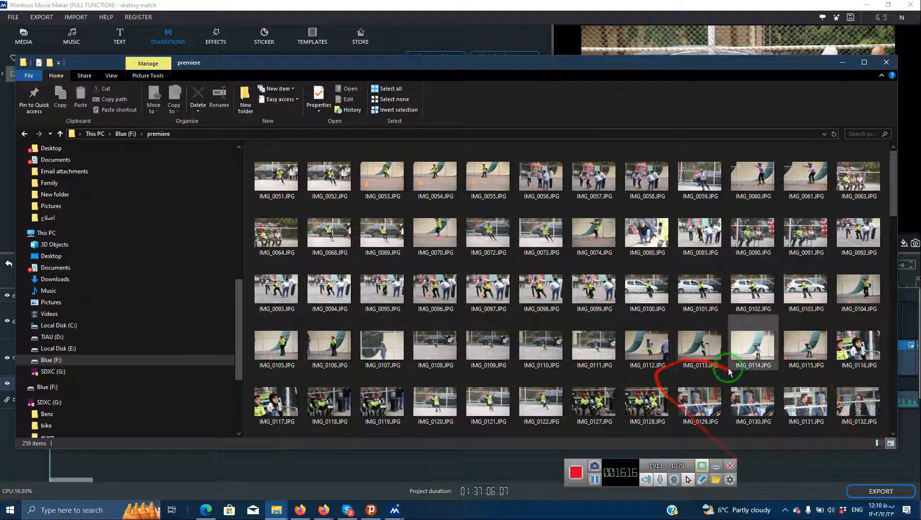
pyautogui.moveTo(893, 210); pyautogui.dragTo(897, 469)
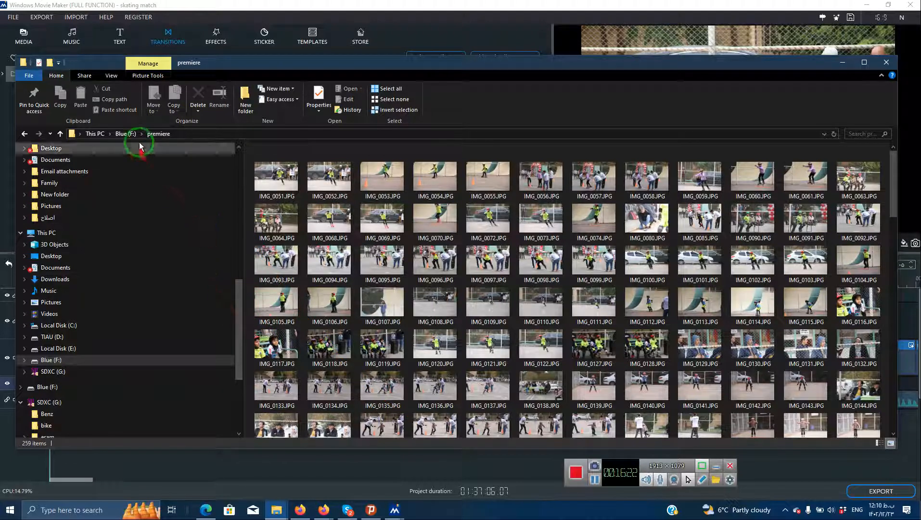
pyautogui.click(156, 134)
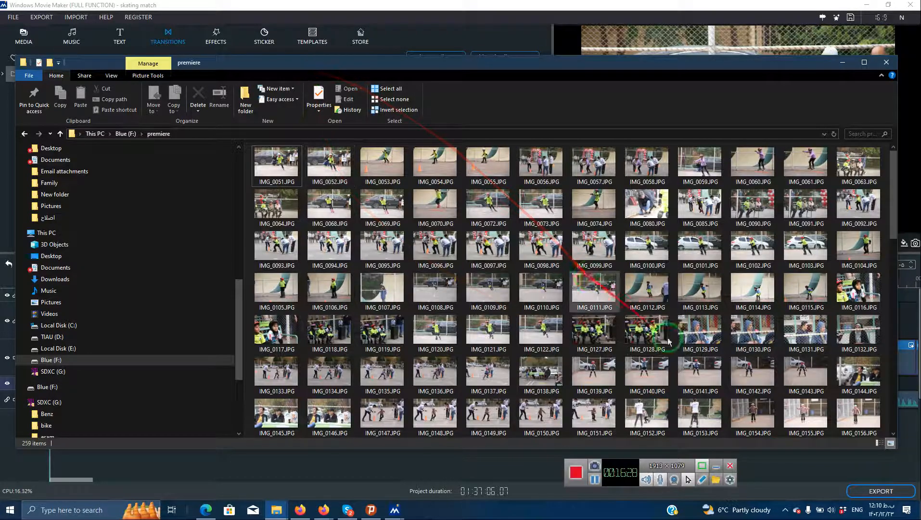
pyautogui.click(892, 493)
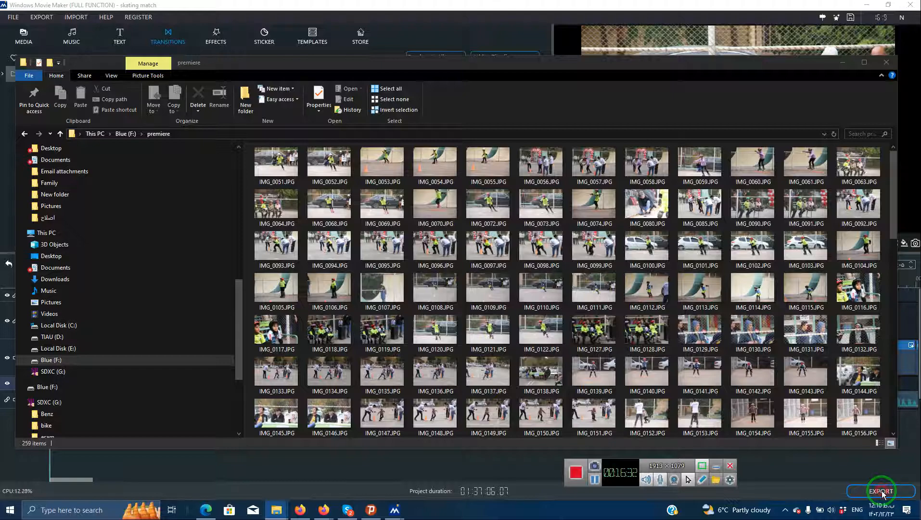
pyautogui.click(887, 63)
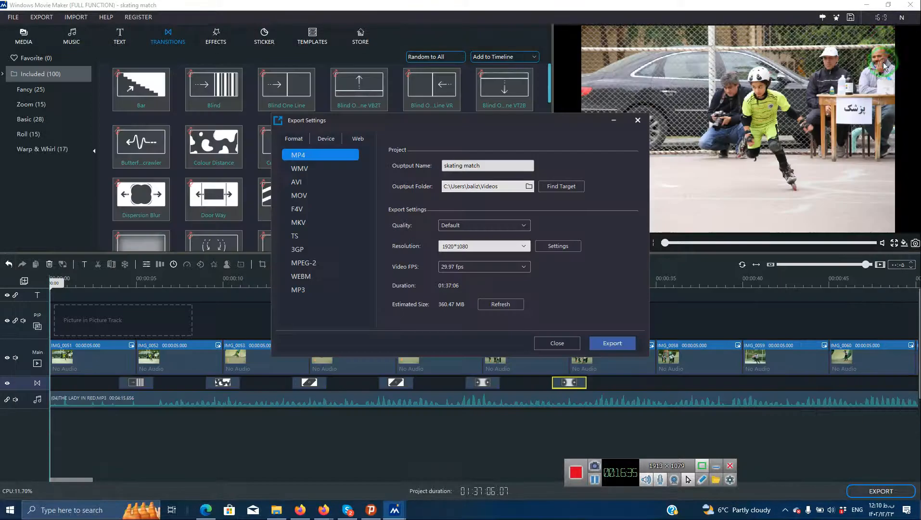
pyautogui.click(554, 187)
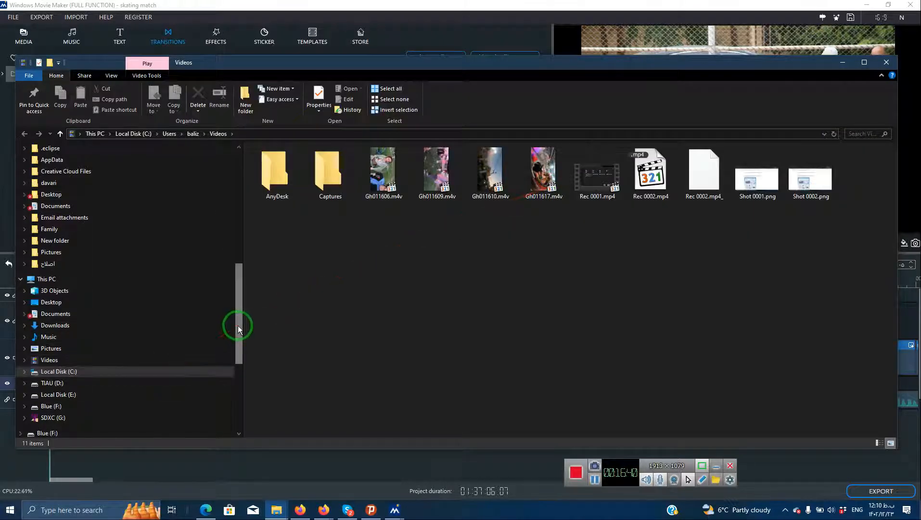
pyautogui.moveTo(237, 326); pyautogui.dragTo(237, 400)
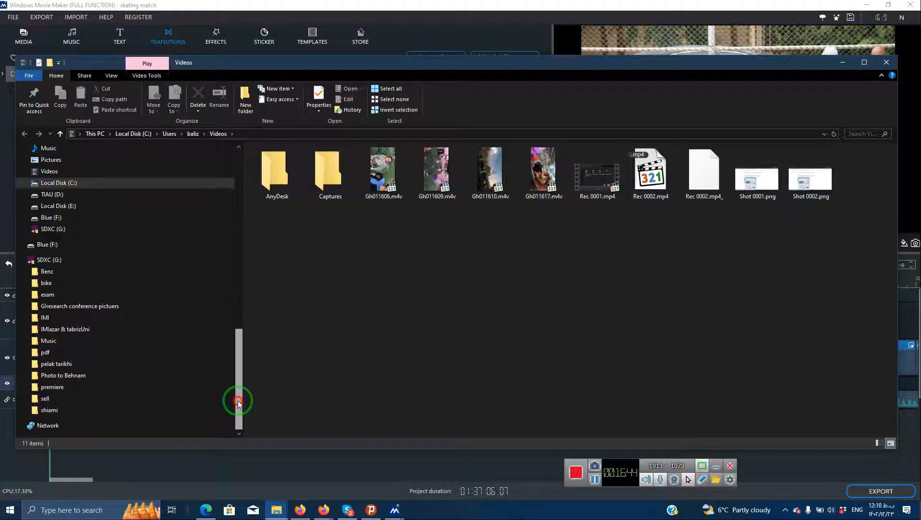
pyautogui.click(886, 61)
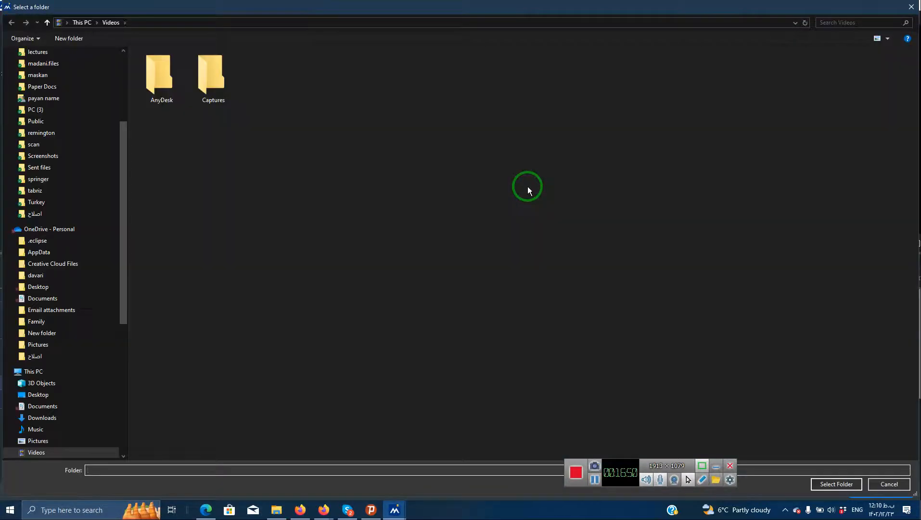
# - Set the export's output folder to the premiere folder on the Blue (F:) drive
pyautogui.moveTo(123, 249); pyautogui.dragTo(123, 349)
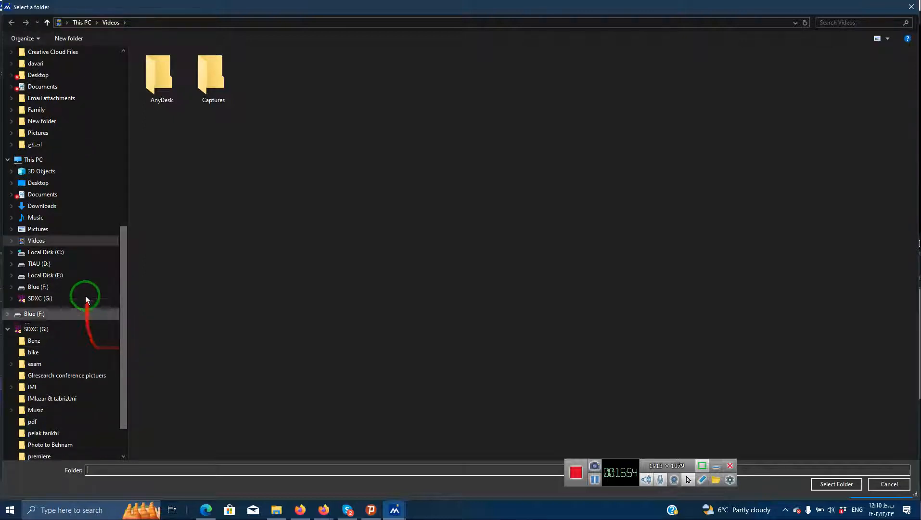
pyautogui.click(55, 290)
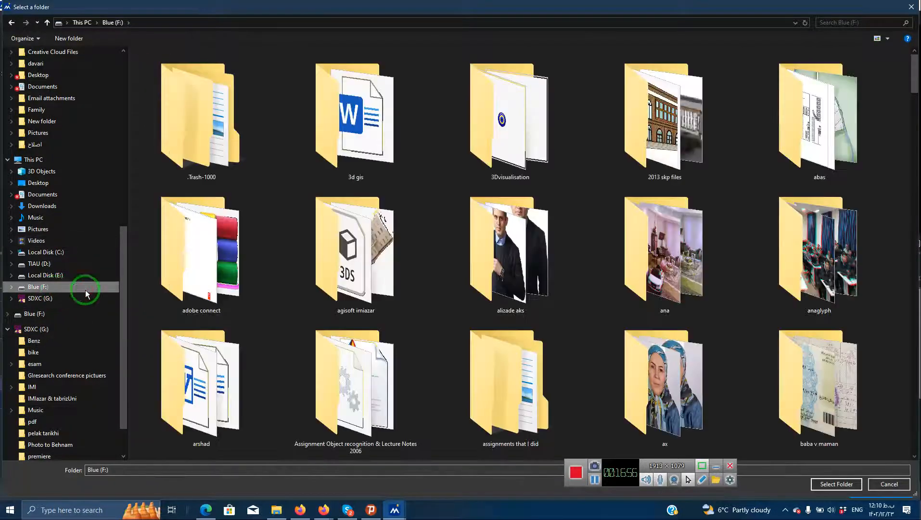
pyautogui.click(334, 277)
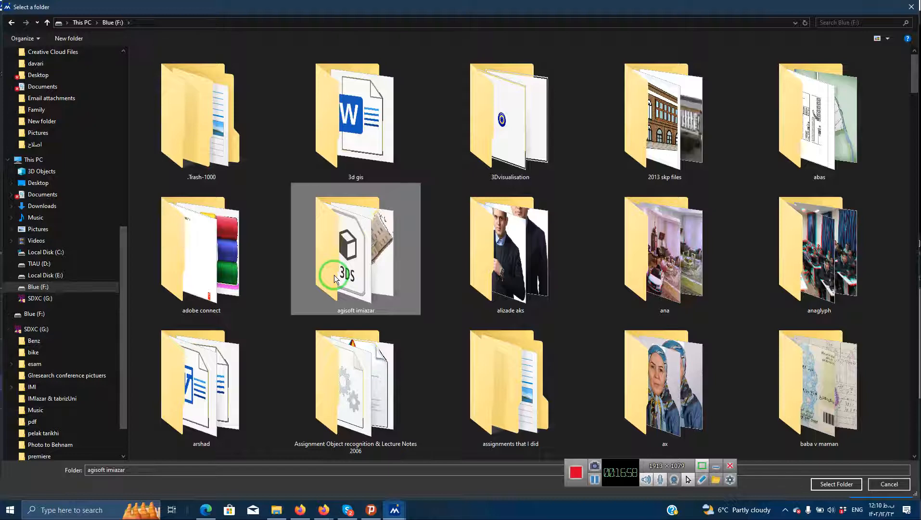
pyautogui.press('p')
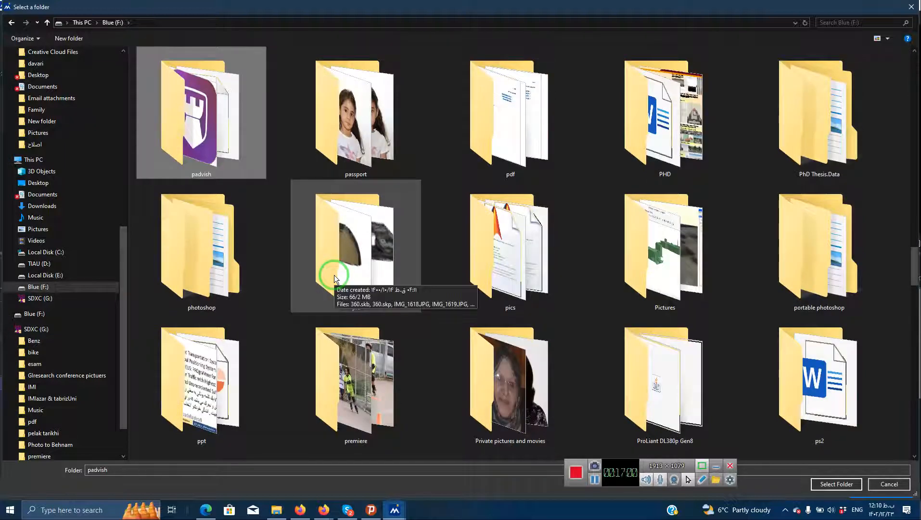
pyautogui.press('p')
pyautogui.press('r')
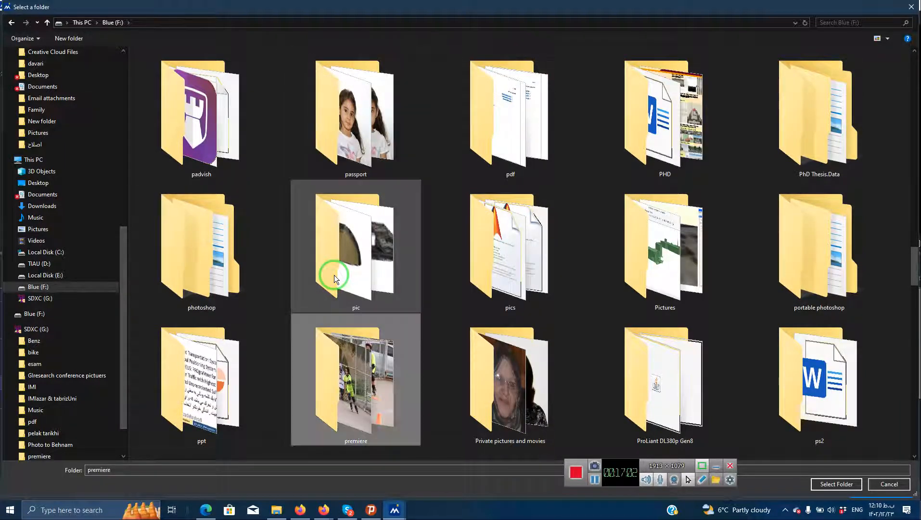
pyautogui.doubleClick(327, 342)
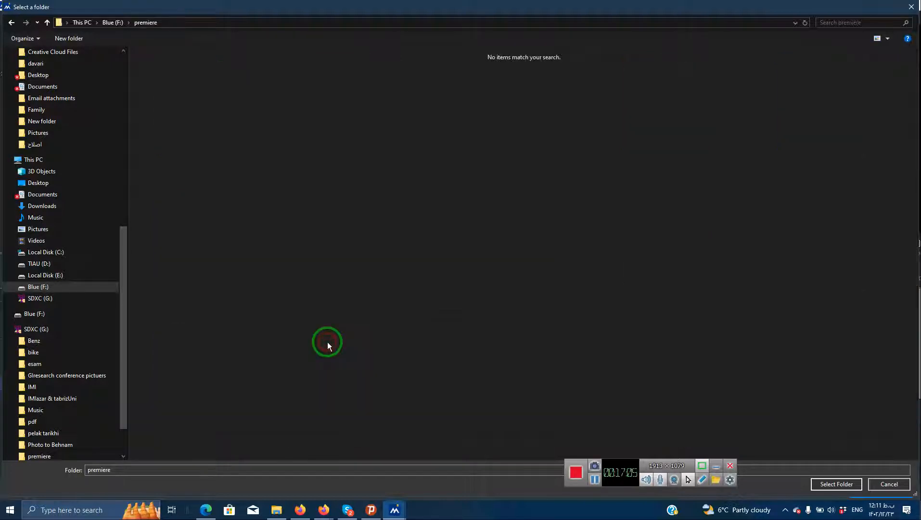
pyautogui.click(836, 484)
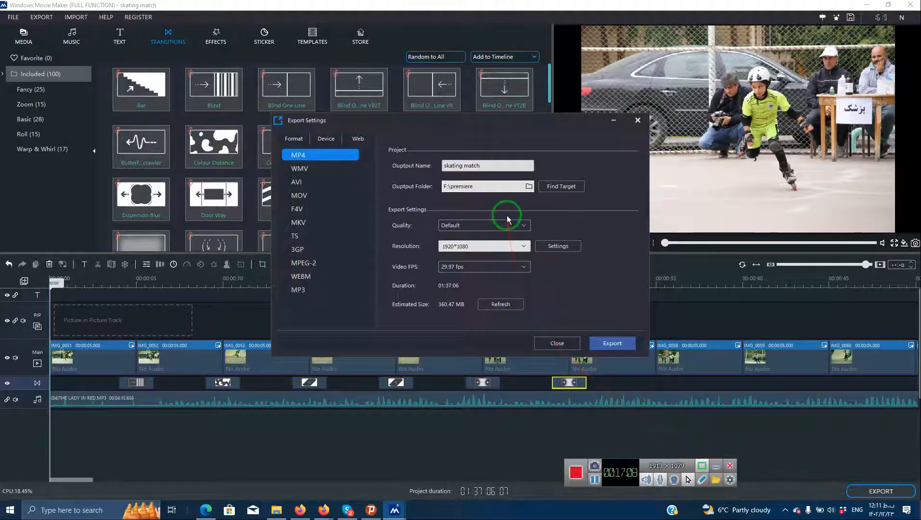
# - Open the detailed export settings, compare the High, Good and Normal quality presets, and set the quality to Default
pyautogui.click(549, 249)
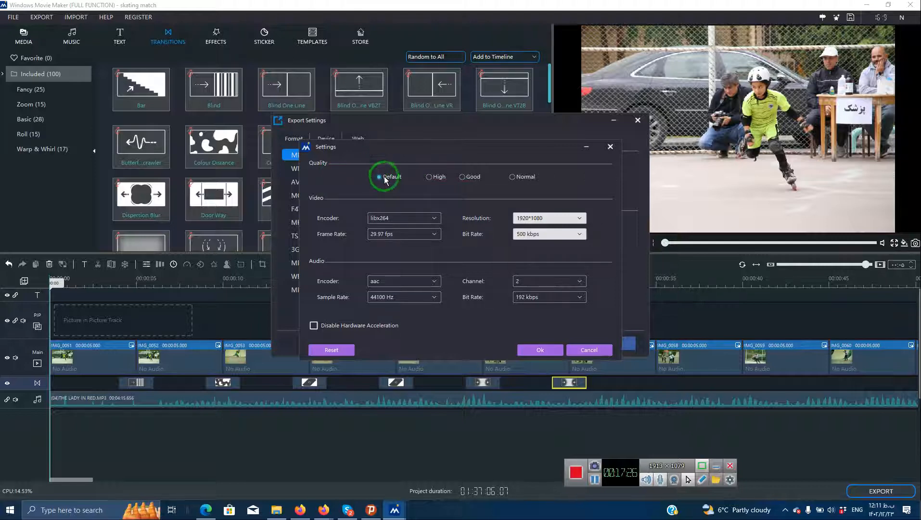
pyautogui.click(429, 178)
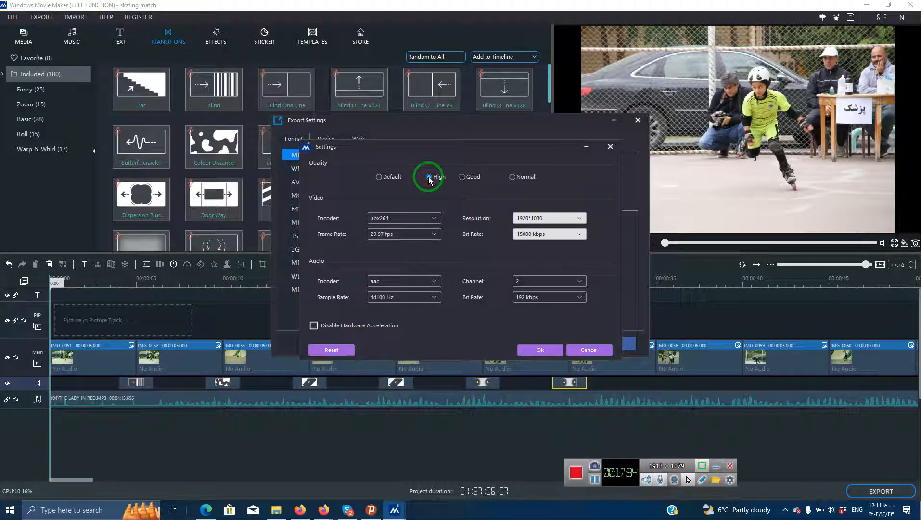
pyautogui.click(381, 175)
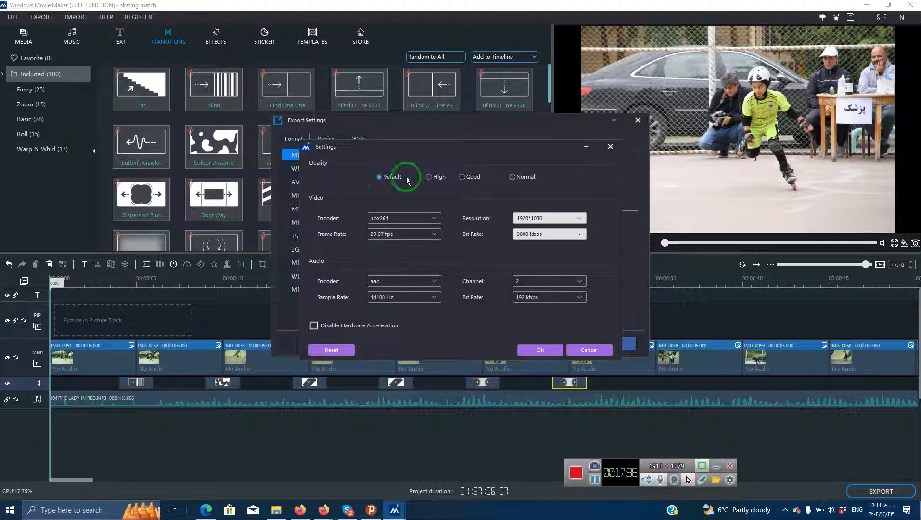
pyautogui.click(463, 178)
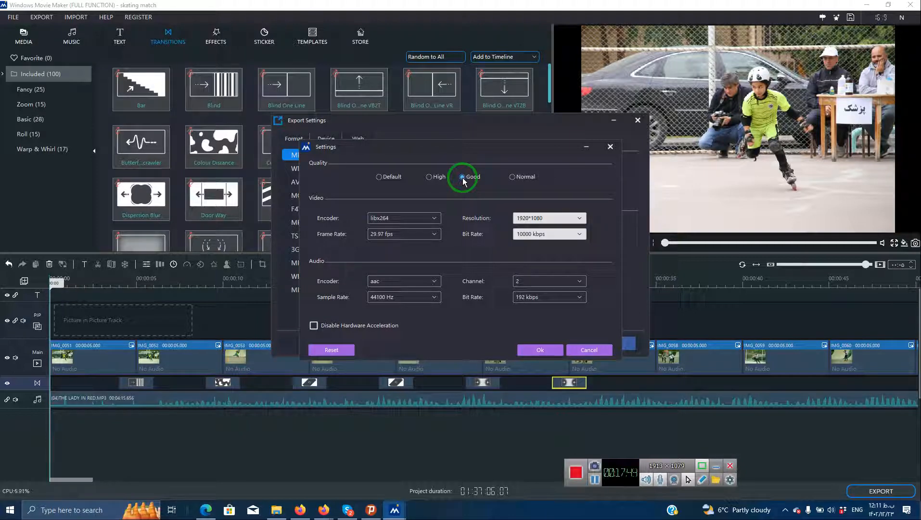
pyautogui.click(513, 179)
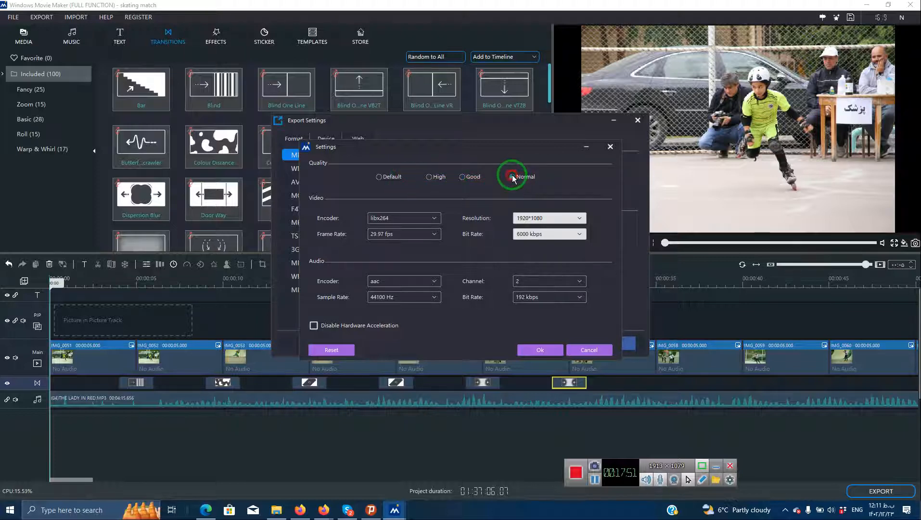
pyautogui.click(379, 178)
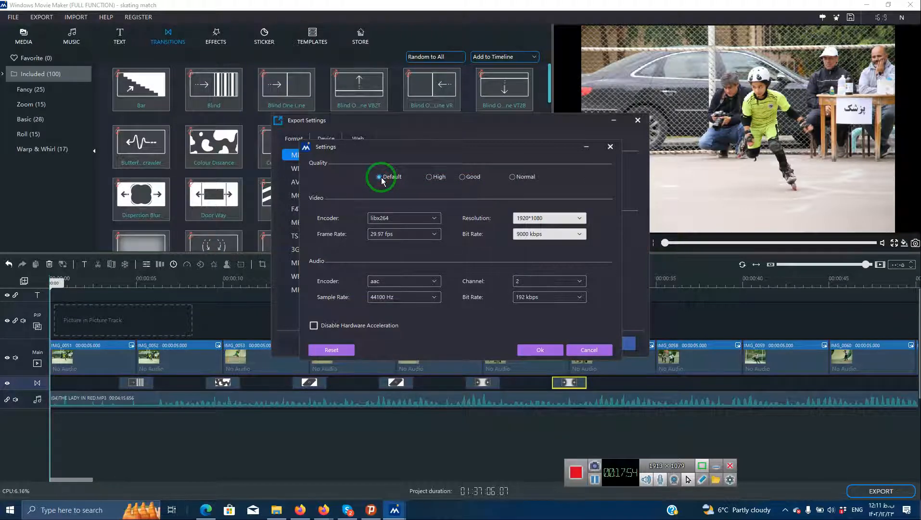
# - Check the video encoder options and set the export frame rate to 24 fps
pyautogui.click(435, 219)
pyautogui.click(435, 219)
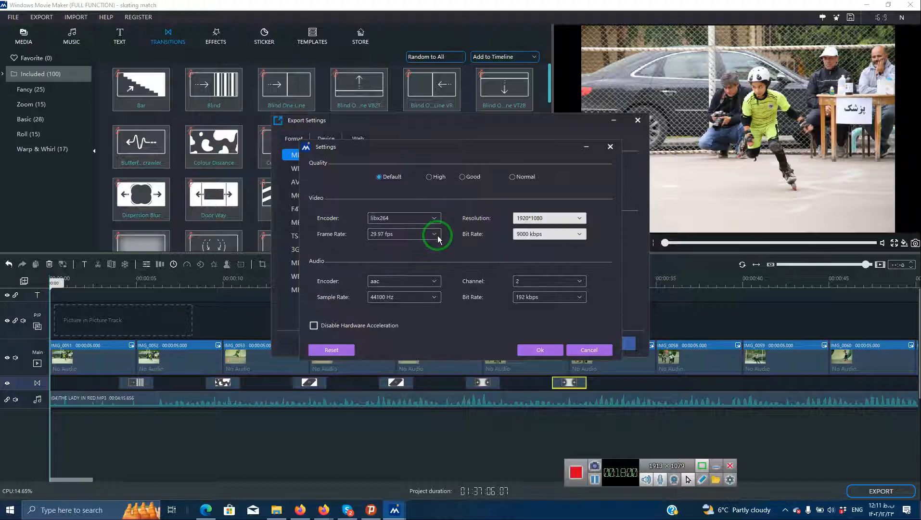
pyautogui.click(434, 234)
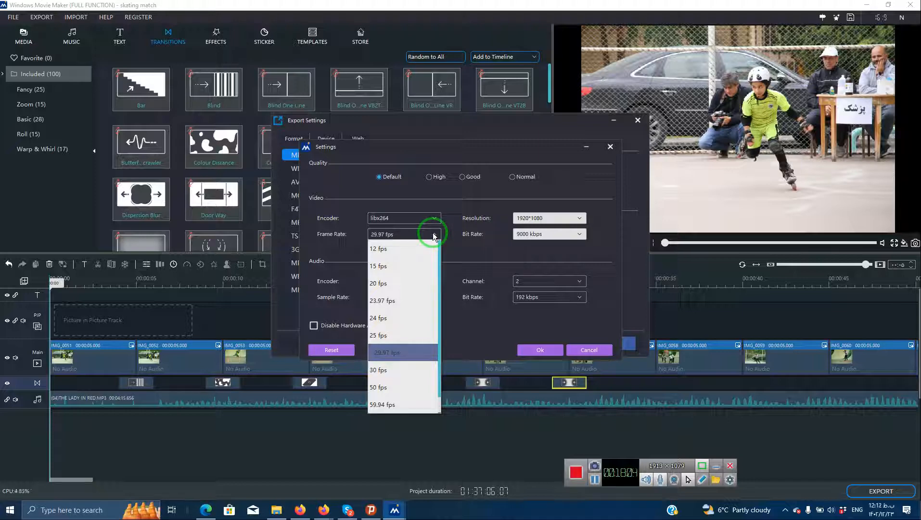
pyautogui.click(378, 318)
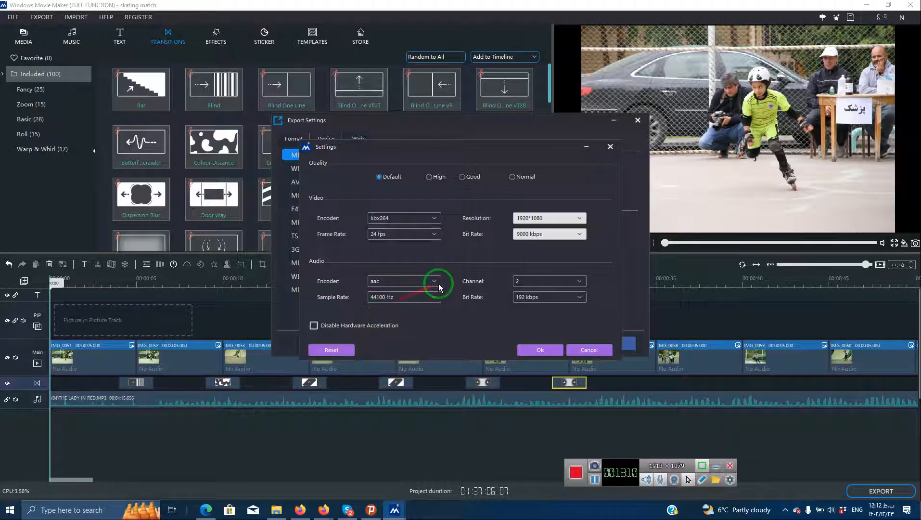
# - Examine the available video bit rate and resolution options in the detailed export settings
pyautogui.click(583, 237)
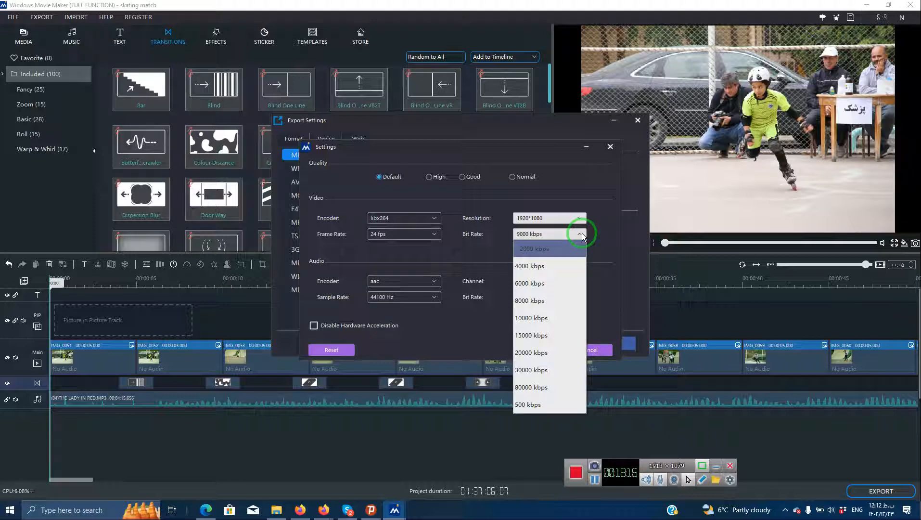
pyautogui.click(582, 236)
pyautogui.click(581, 219)
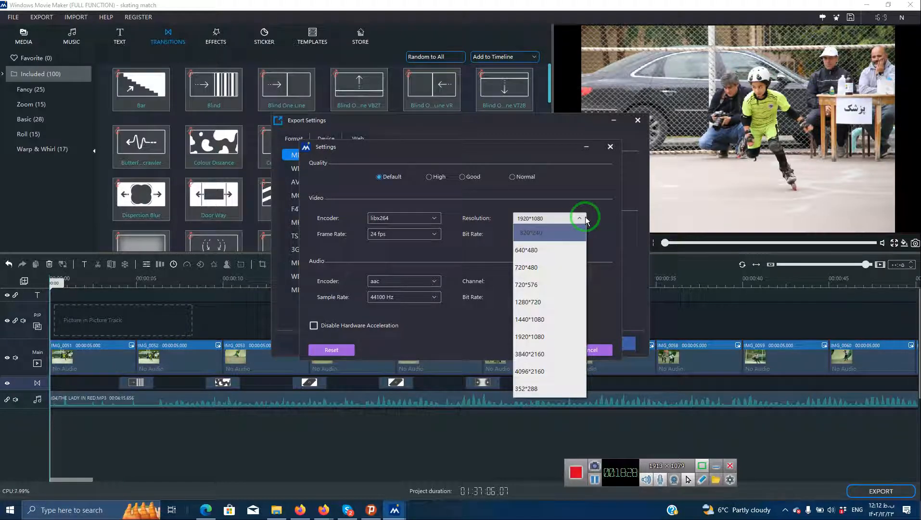
pyautogui.click(601, 216)
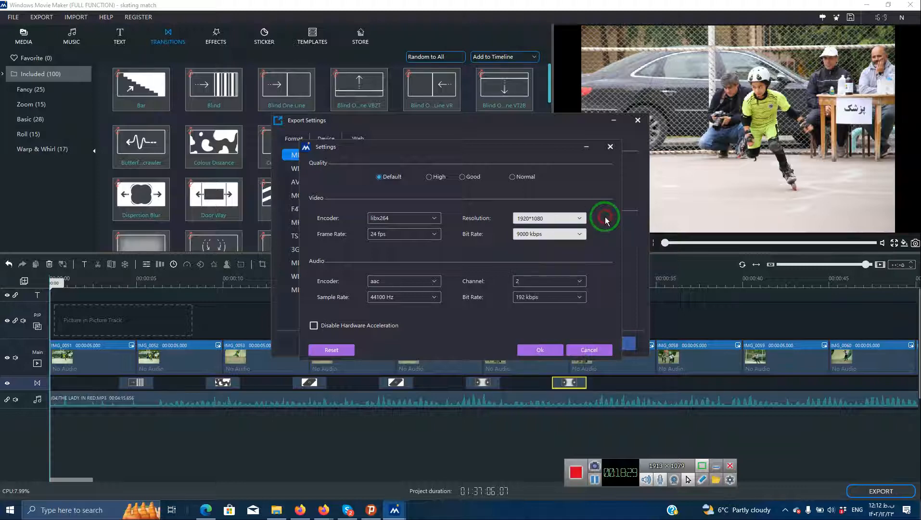
pyautogui.click(553, 235)
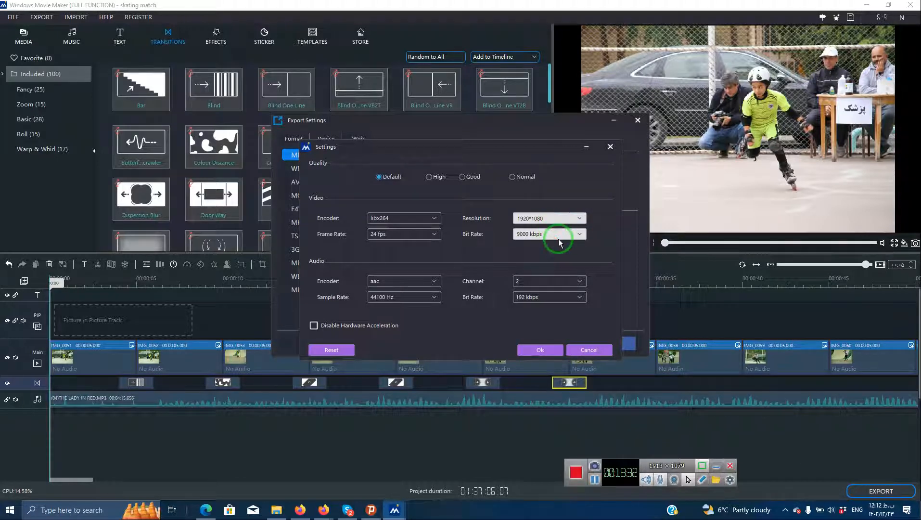
pyautogui.click(580, 220)
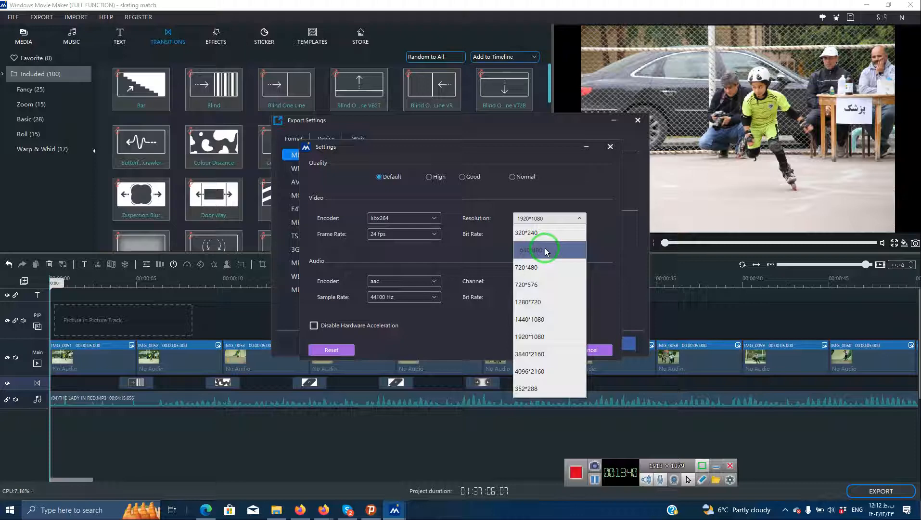
pyautogui.click(617, 219)
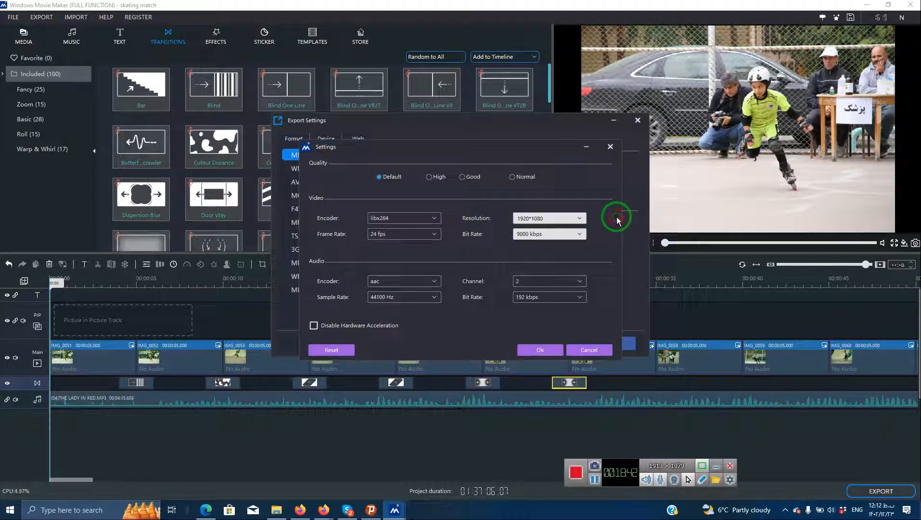
# - Check the audio bit rate options and accept the detailed export settings
pyautogui.click(580, 296)
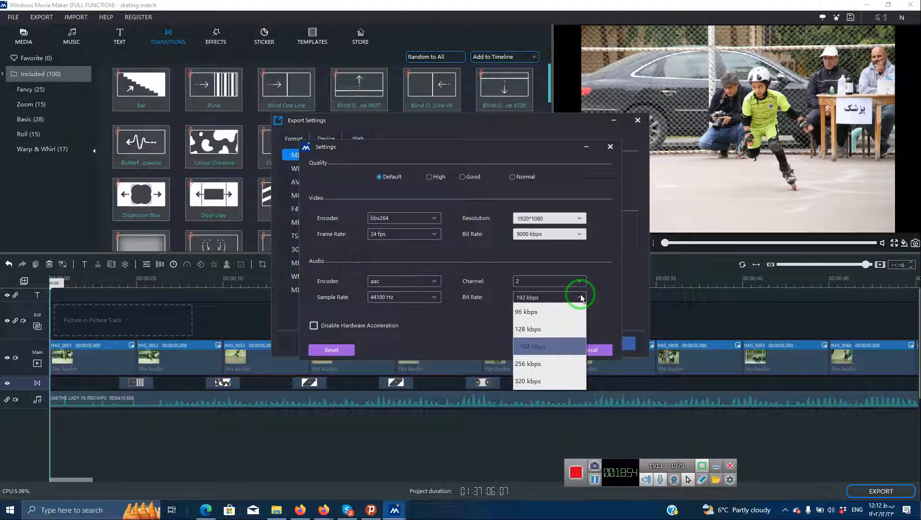
pyautogui.click(581, 296)
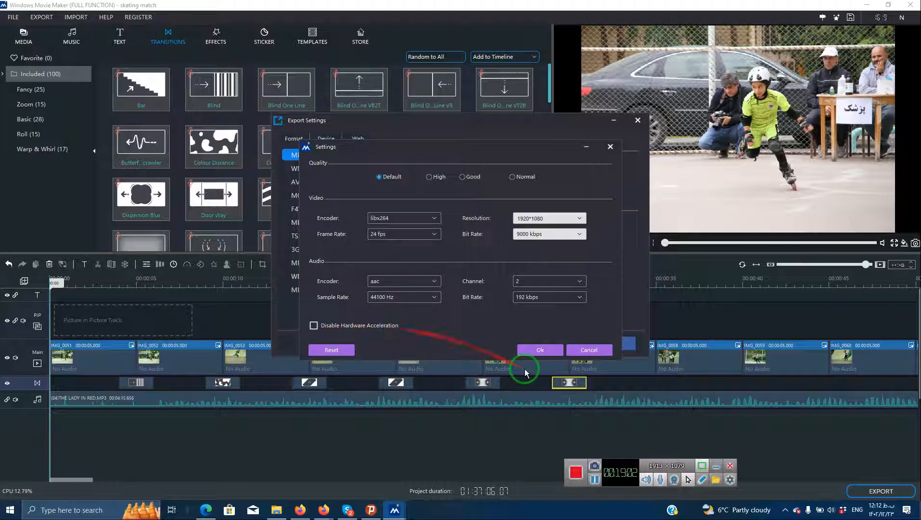
pyautogui.click(553, 351)
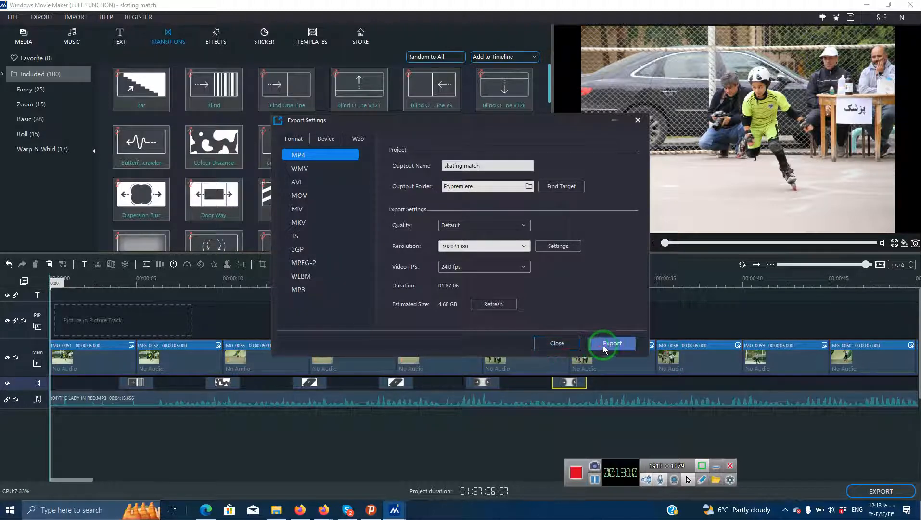
# - Start exporting the skating match video as MP4 and cancel the running export task
pyautogui.click(607, 346)
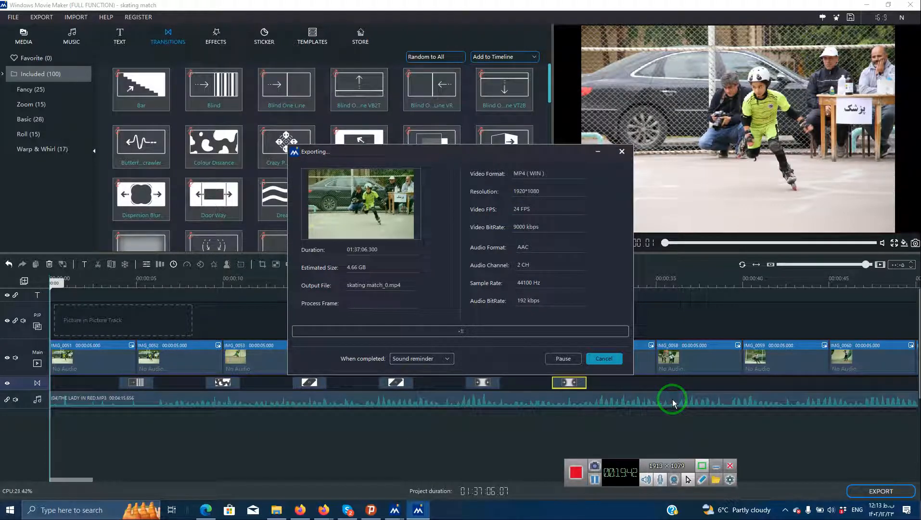
pyautogui.click(605, 359)
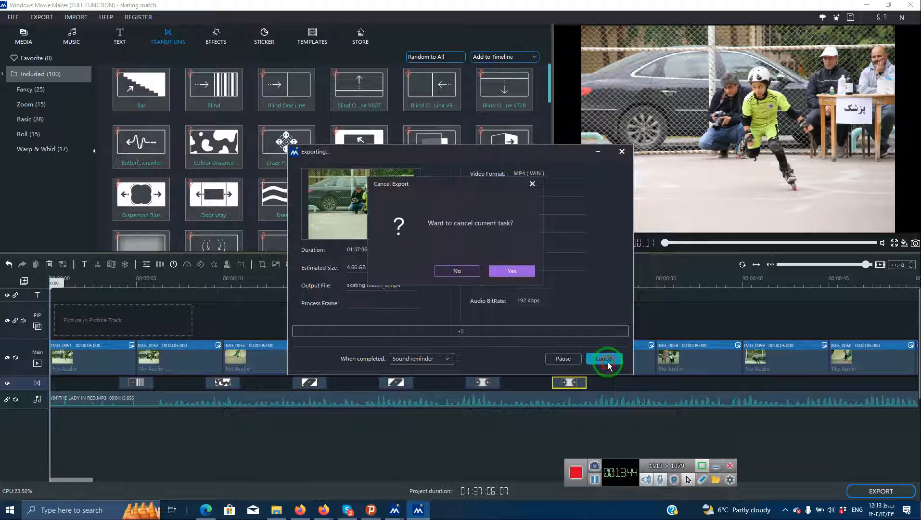
pyautogui.click(508, 271)
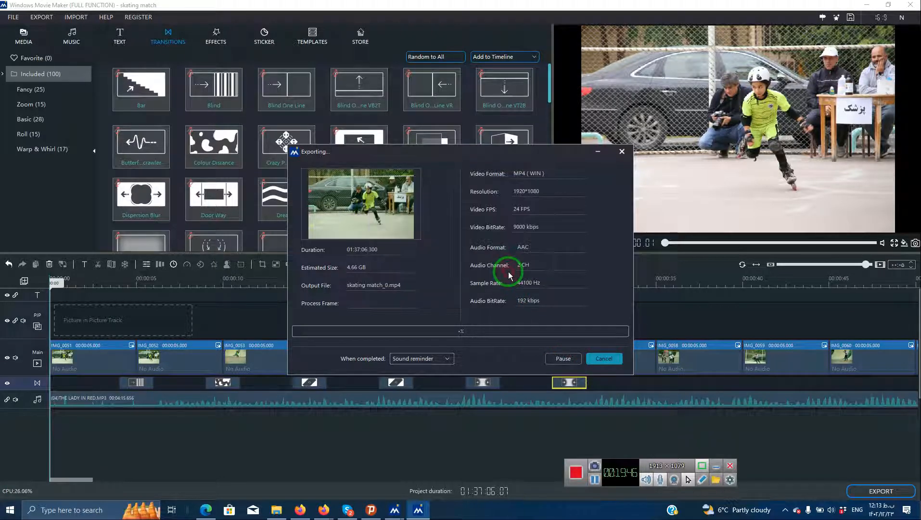
pyautogui.click(579, 476)
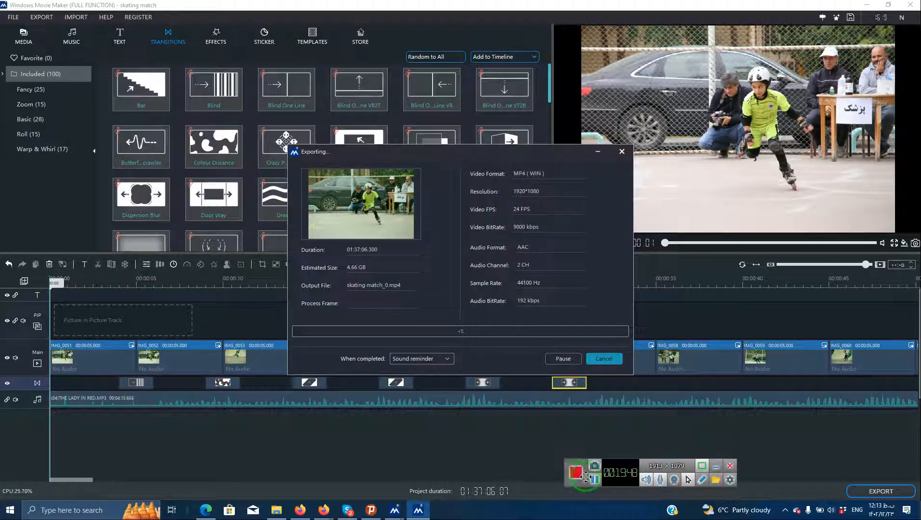
pyautogui.click(595, 478)
pyautogui.click(596, 481)
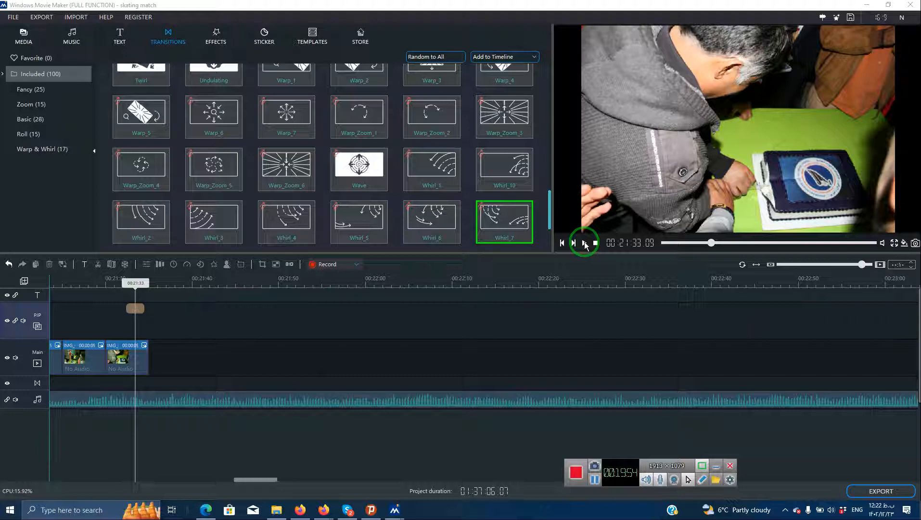
# - Play past the last photo and split the music track just after the photos end, at about 00:21:35
pyautogui.click(584, 243)
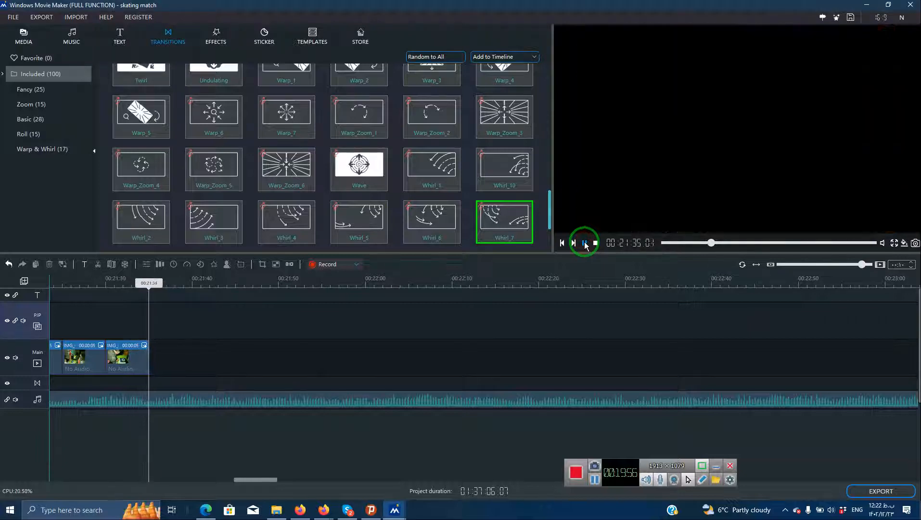
pyautogui.click(585, 243)
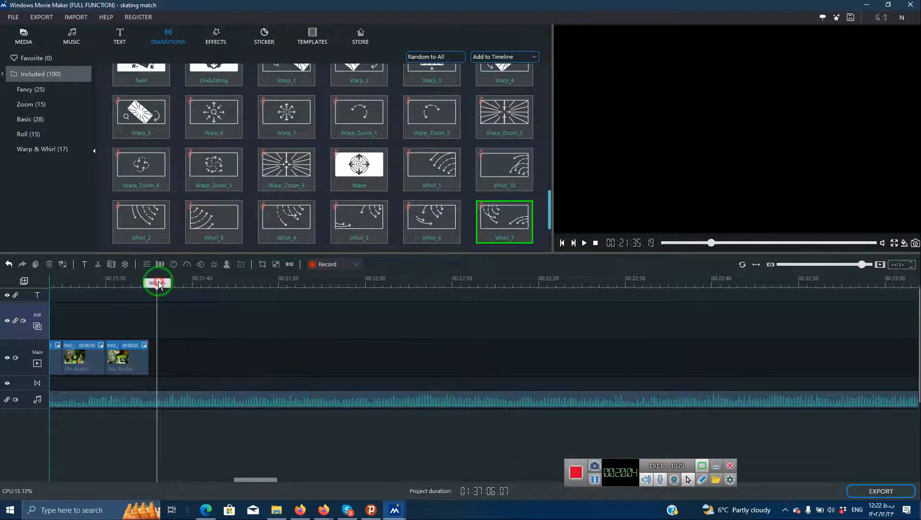
pyautogui.moveTo(158, 284); pyautogui.dragTo(154, 285)
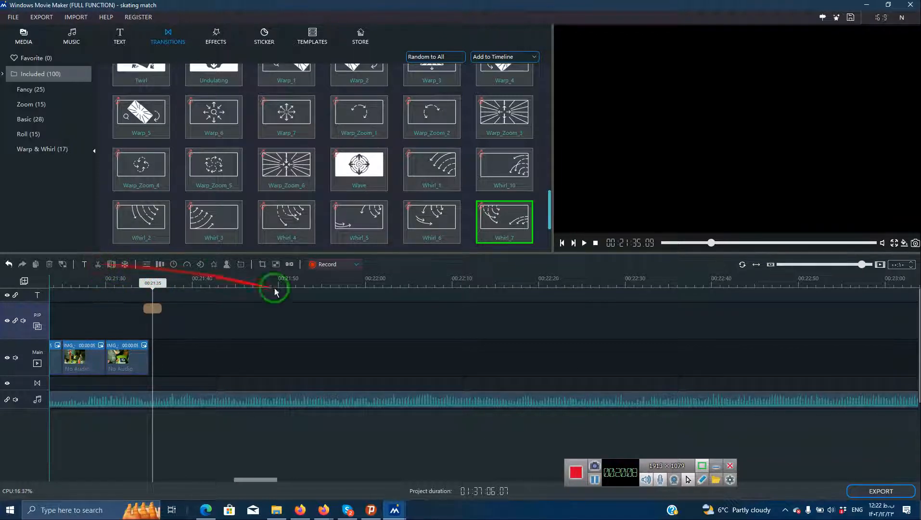
pyautogui.click(195, 403)
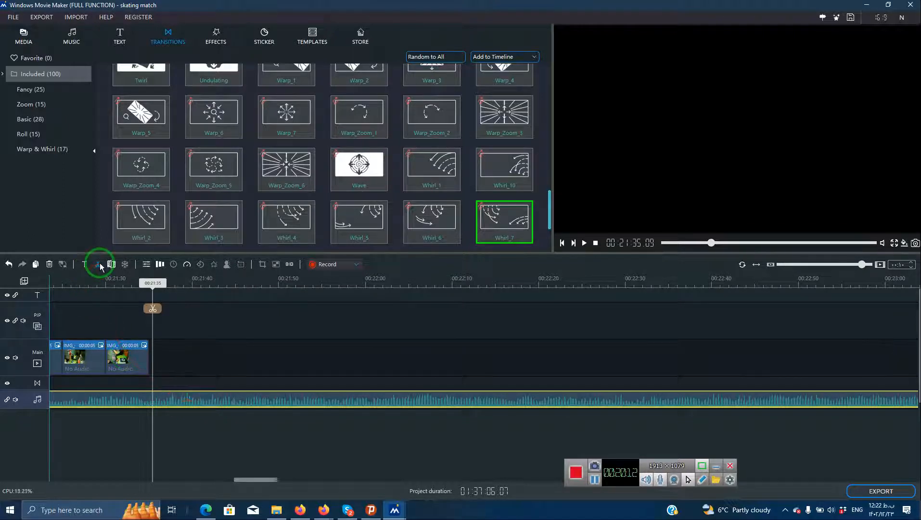
pyautogui.click(100, 265)
pyautogui.click(163, 323)
# - Delete the part of the music track that follows the split after the last photo
pyautogui.click(318, 401)
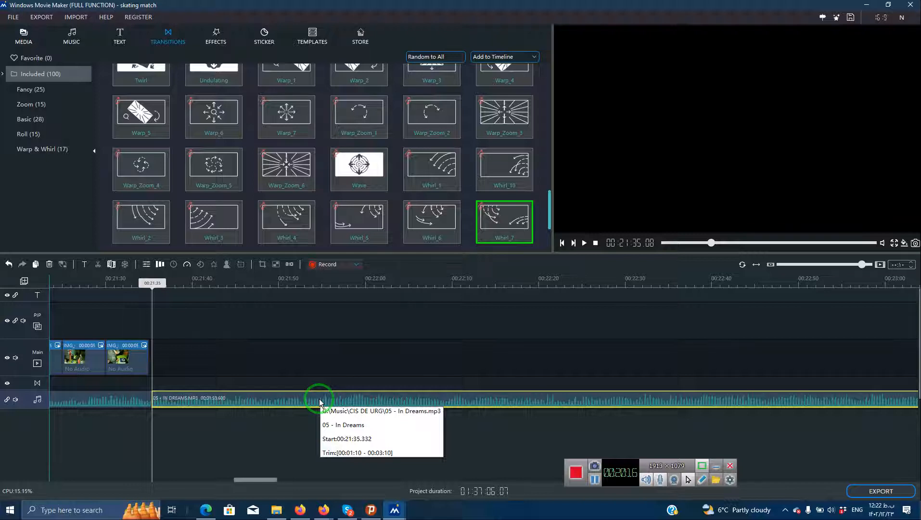
pyautogui.click(367, 399)
pyautogui.press('Delete')
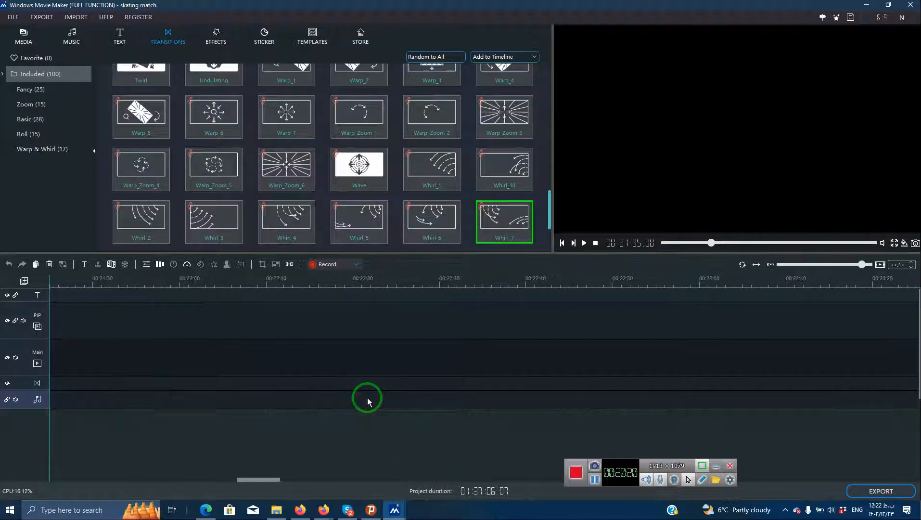
# - Return to the beginning of the slideshow and preview the opening photos with their transitions
pyautogui.click(596, 244)
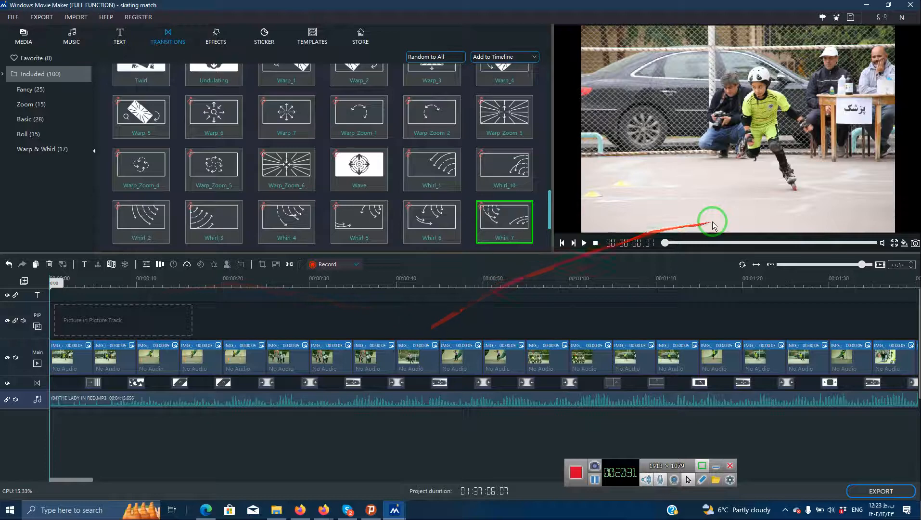
pyautogui.click(585, 243)
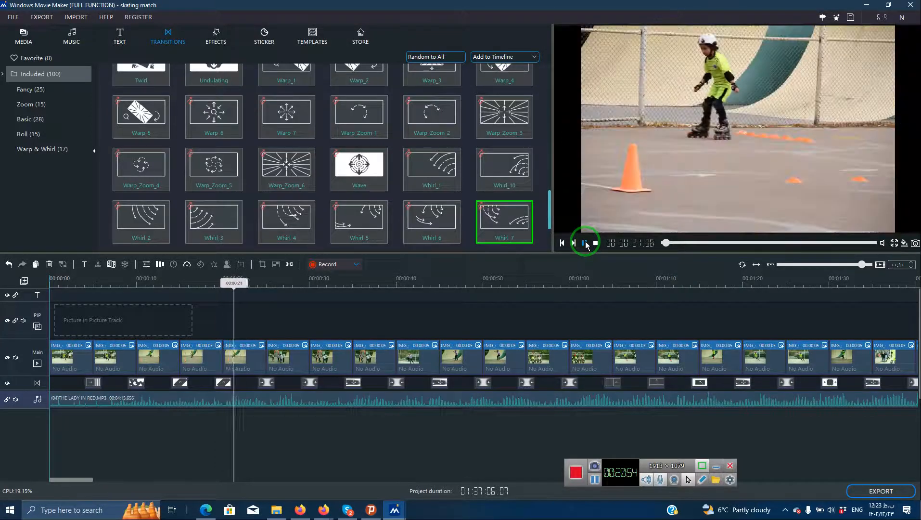
pyautogui.click(595, 478)
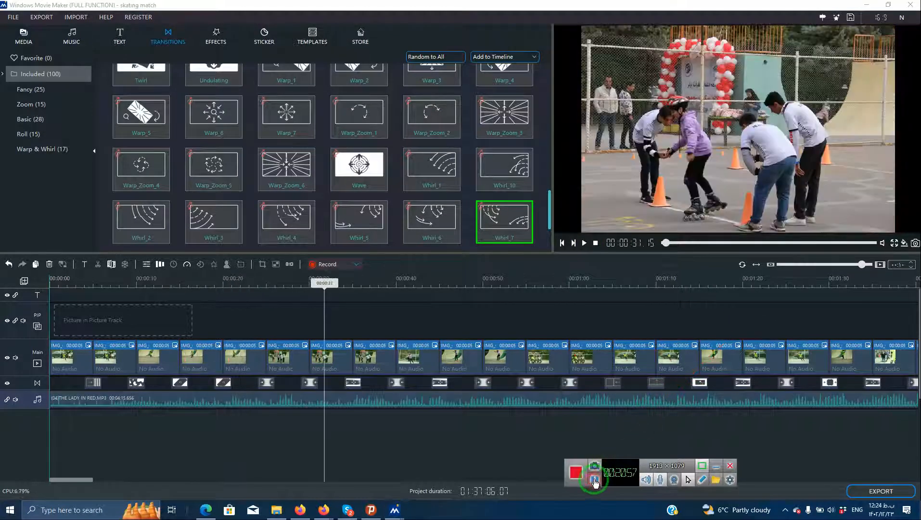
# - Add the Classical Pattern title at the start of the text track and enter the Persian match title ending in "تابستان 1401 پیست پتروشیمی تبریز"
pyautogui.click(124, 36)
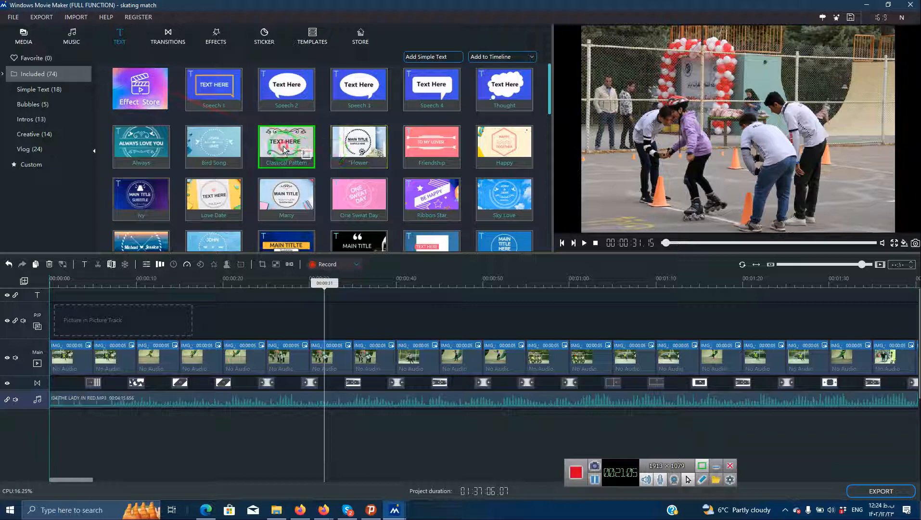
pyautogui.moveTo(285, 150); pyautogui.dragTo(39, 294)
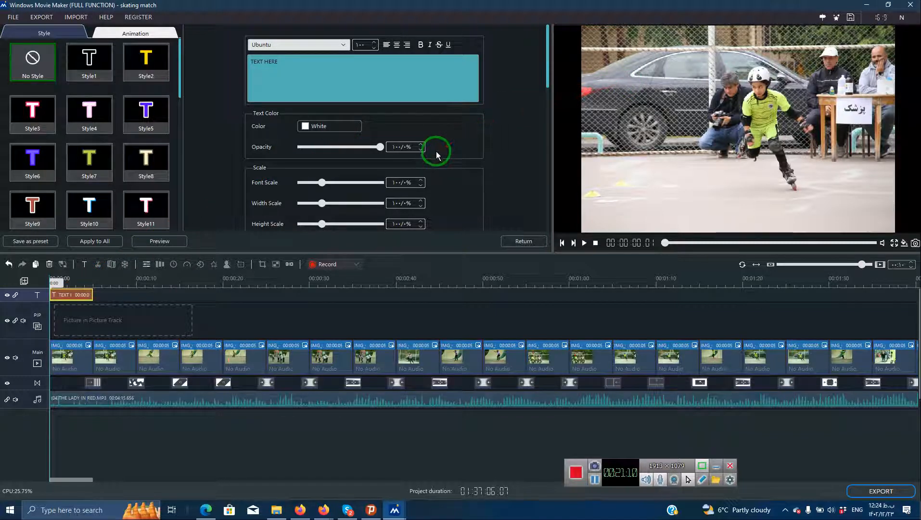
pyautogui.moveTo(285, 62); pyautogui.dragTo(245, 60)
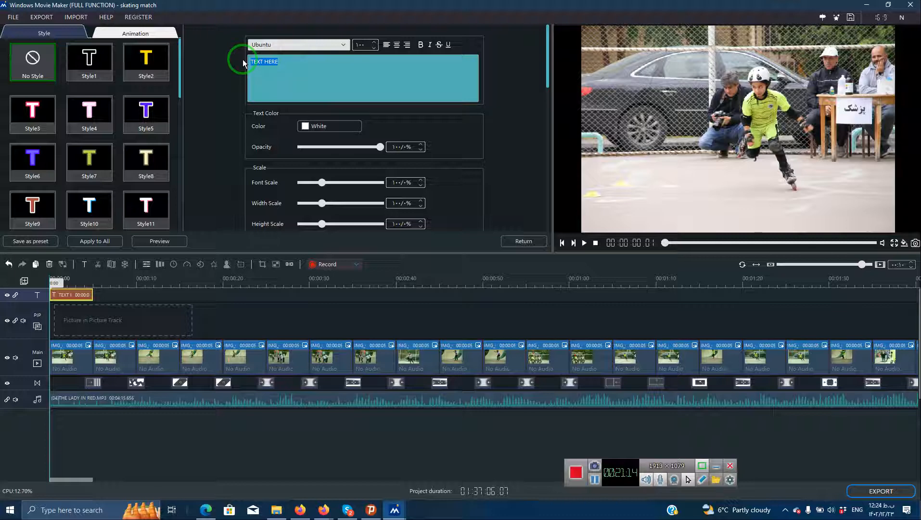
pyautogui.write('ل')
pyautogui.write('سابقه اسکیت')
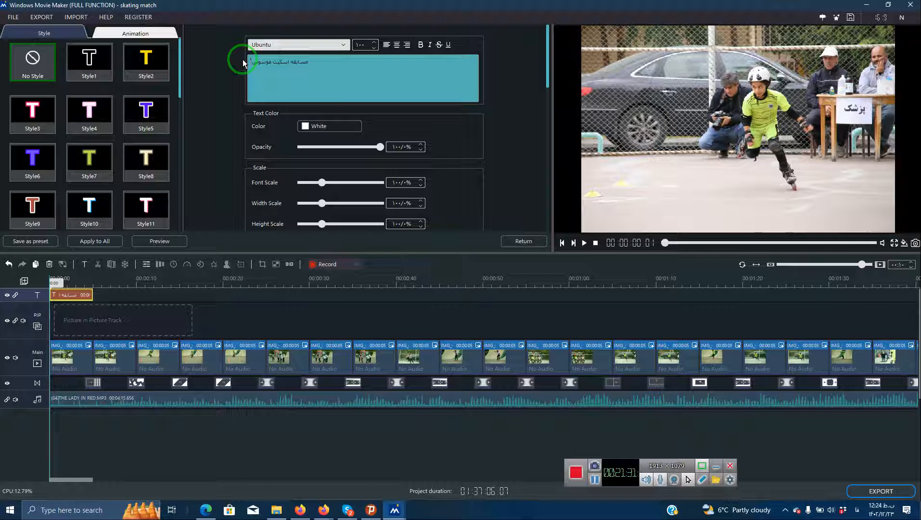
pyautogui.write('موسوی ب')
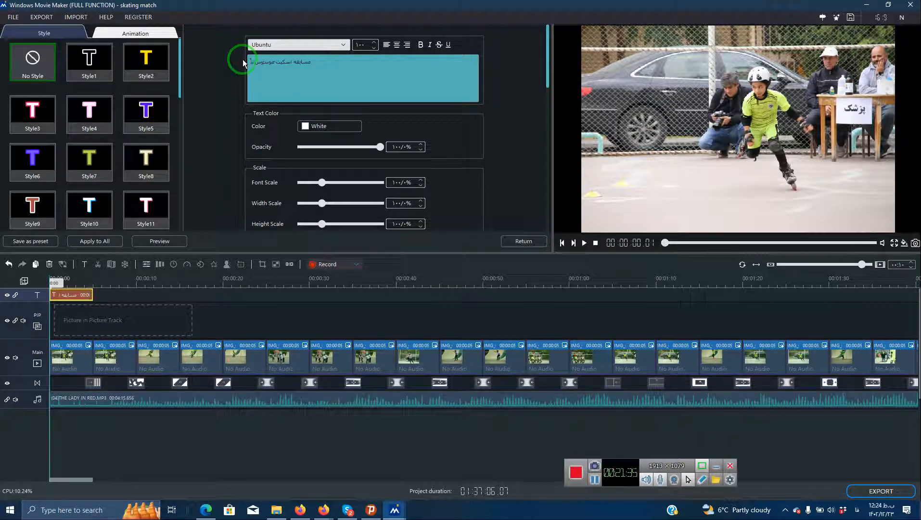
pyautogui.write('ابستان آ')
pyautogui.press('BackSpace')
pyautogui.write('1401 پیست پتروشیمی ت')
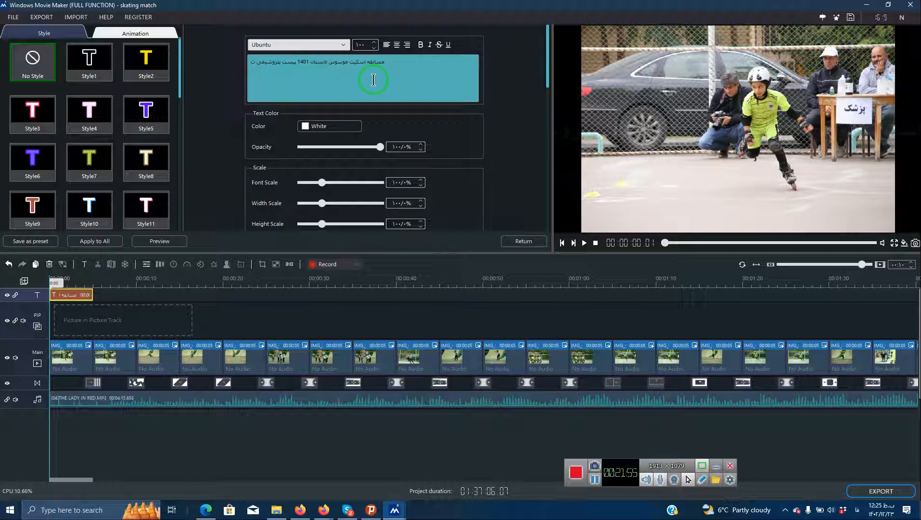
pyautogui.write('یز')
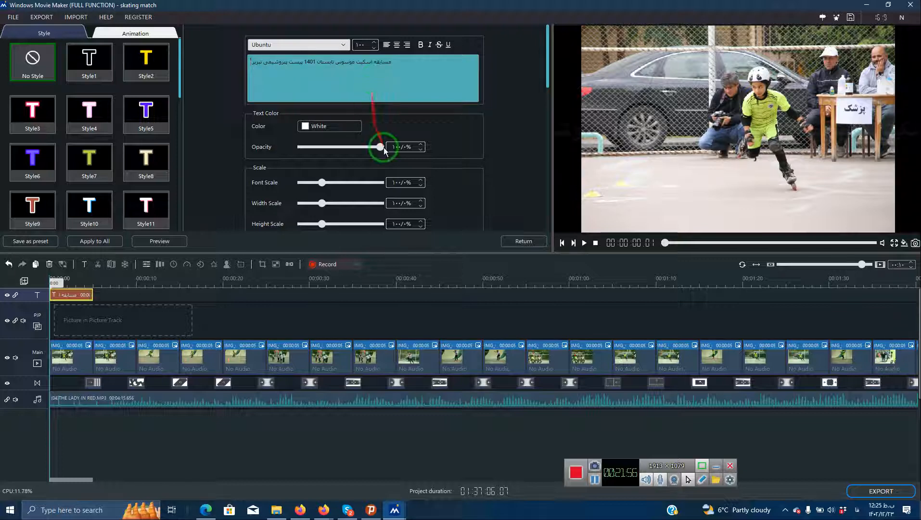
# - Set the title's text color to green and enlarge its font scale to about 269%
pyautogui.click(321, 130)
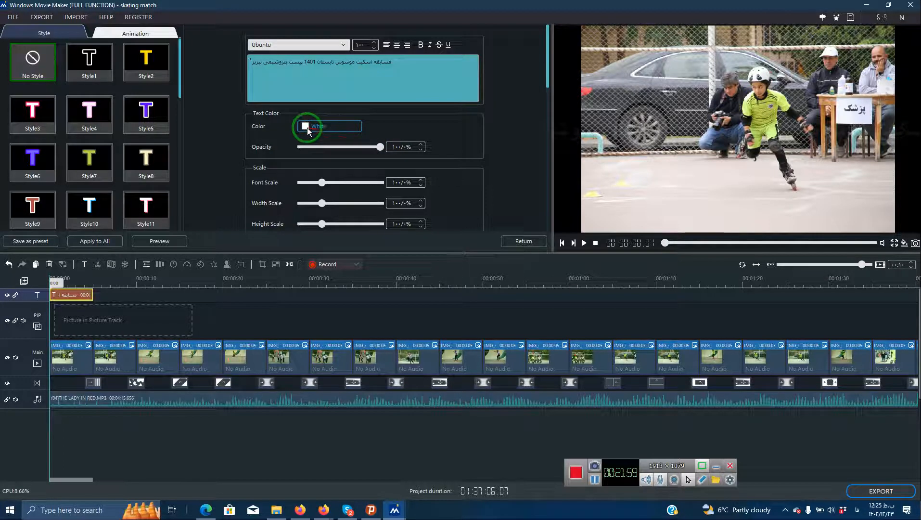
pyautogui.click(305, 127)
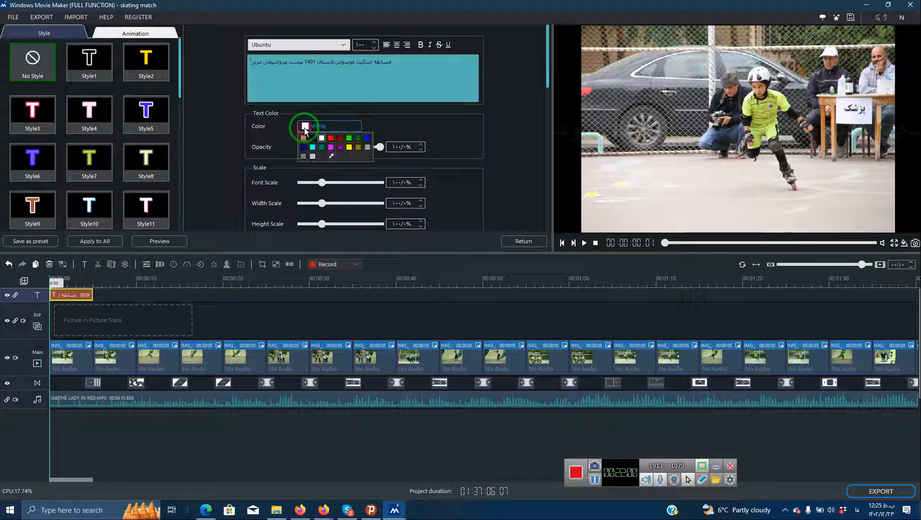
pyautogui.click(349, 138)
pyautogui.moveTo(380, 147)
pyautogui.mouseDown()
pyautogui.moveTo(367, 148)
pyautogui.moveTo(387, 150)
pyautogui.mouseUp()
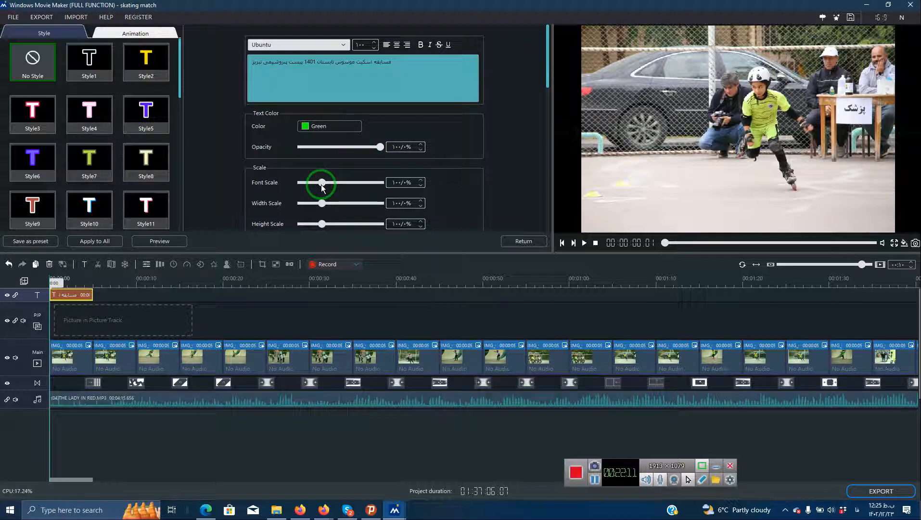
pyautogui.moveTo(321, 185); pyautogui.dragTo(361, 189)
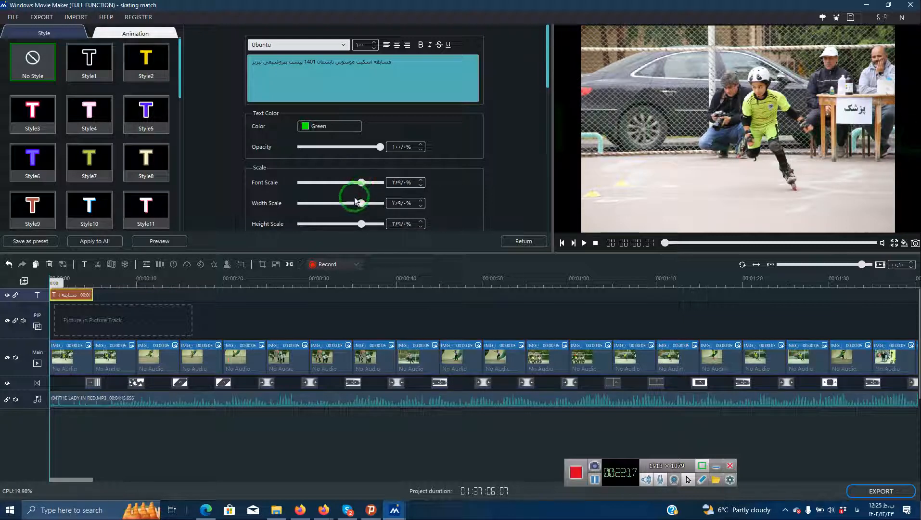
pyautogui.moveTo(356, 202); pyautogui.dragTo(315, 206)
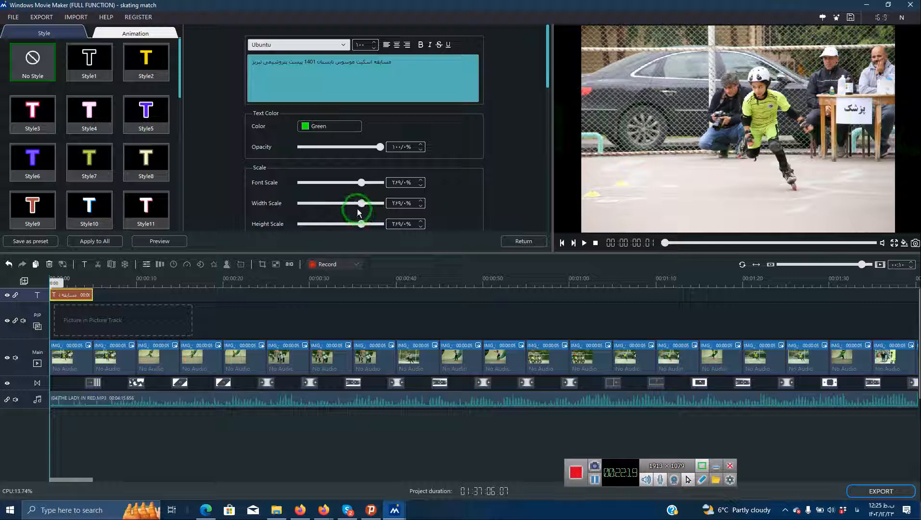
# - Set the title's width scale to about 309% and height scale to about 302%, and center-align its whole text
pyautogui.moveTo(360, 204)
pyautogui.mouseDown()
pyautogui.moveTo(370, 203)
pyautogui.moveTo(370, 223)
pyautogui.mouseUp()
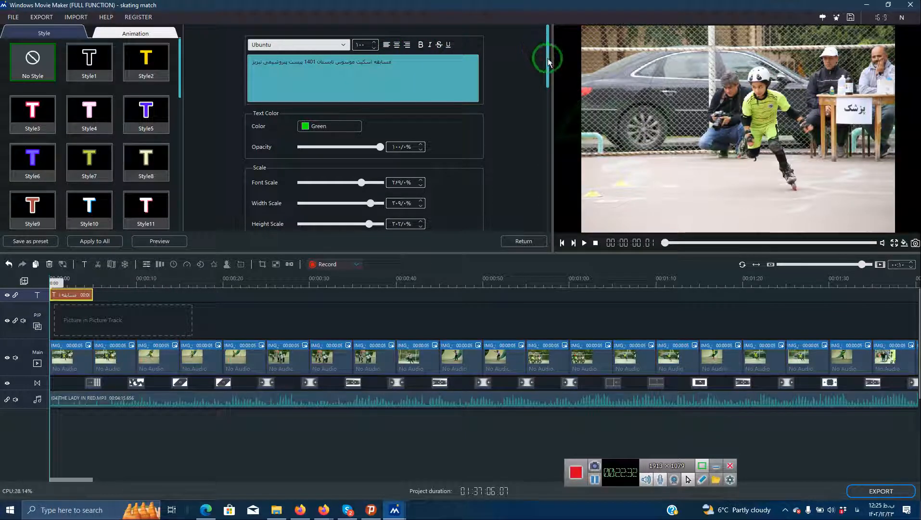
pyautogui.moveTo(548, 58)
pyautogui.mouseDown()
pyautogui.moveTo(547, 68)
pyautogui.moveTo(547, 58)
pyautogui.mouseUp()
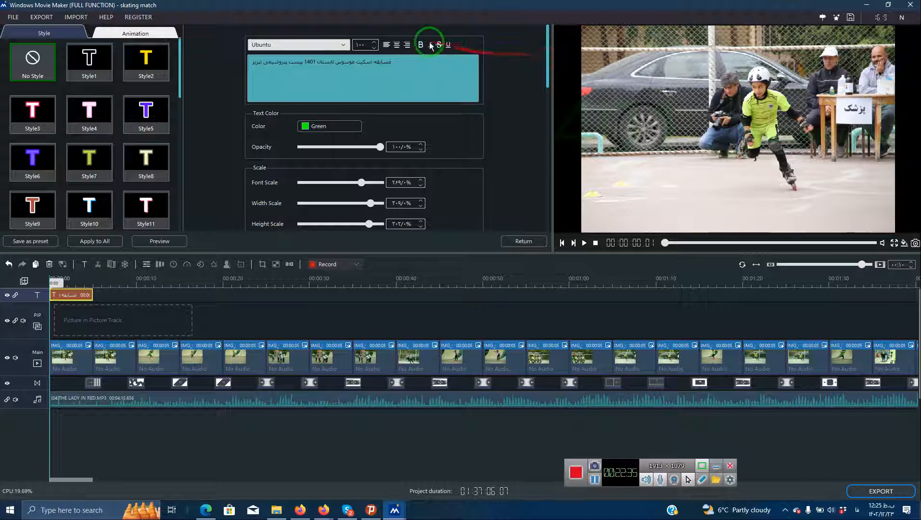
pyautogui.click(397, 44)
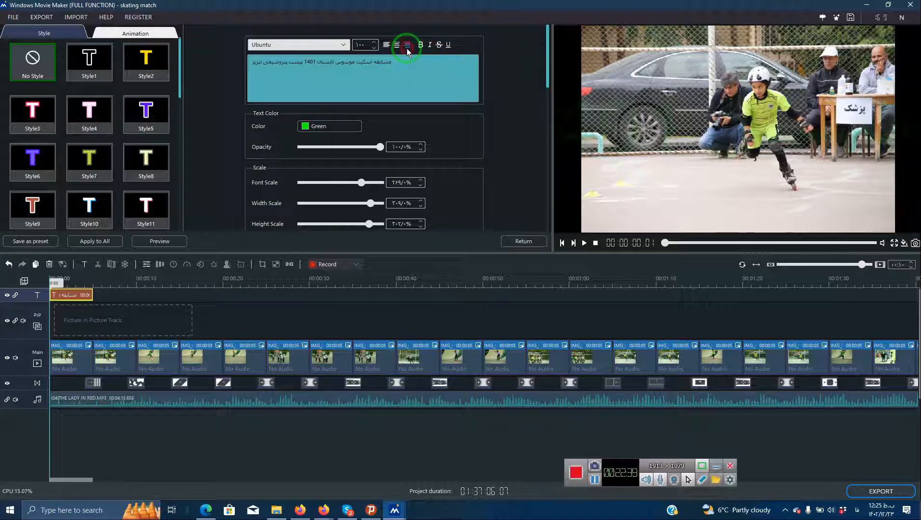
pyautogui.click(398, 63)
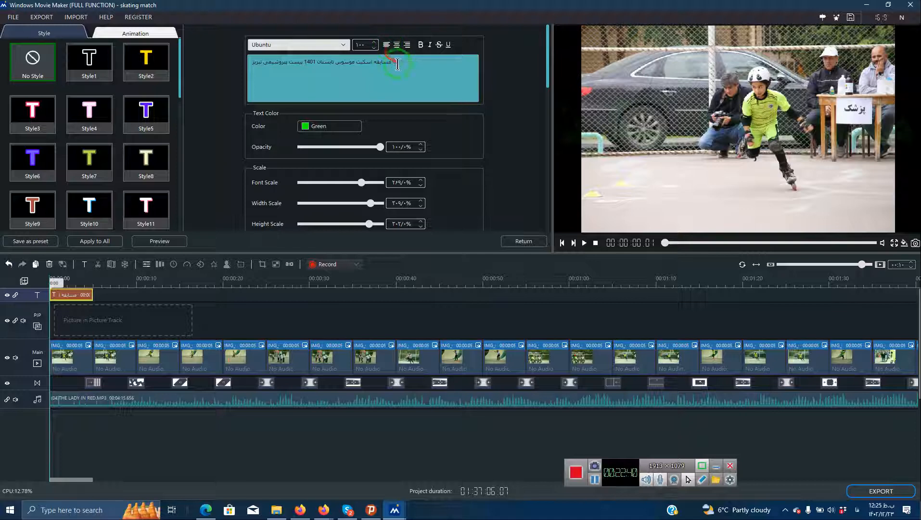
pyautogui.doubleClick(399, 64)
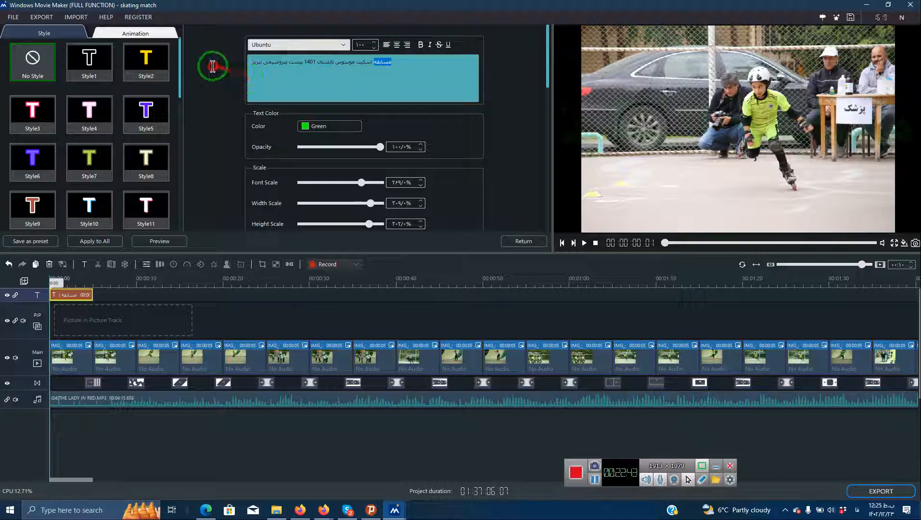
pyautogui.click(283, 64)
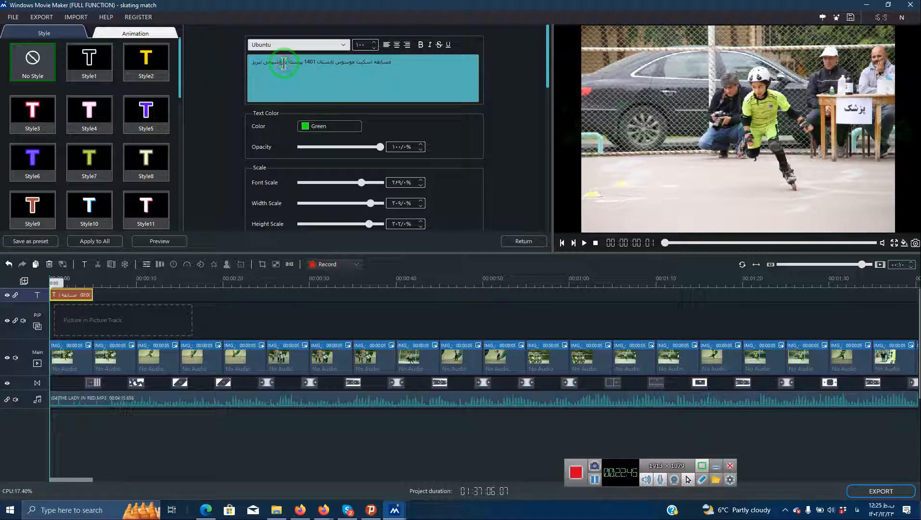
pyautogui.tripleClick(284, 63)
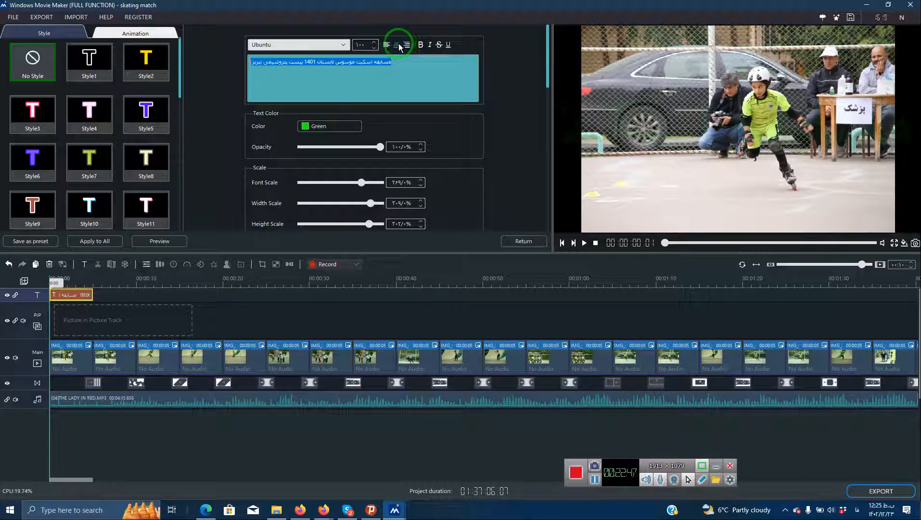
pyautogui.click(398, 44)
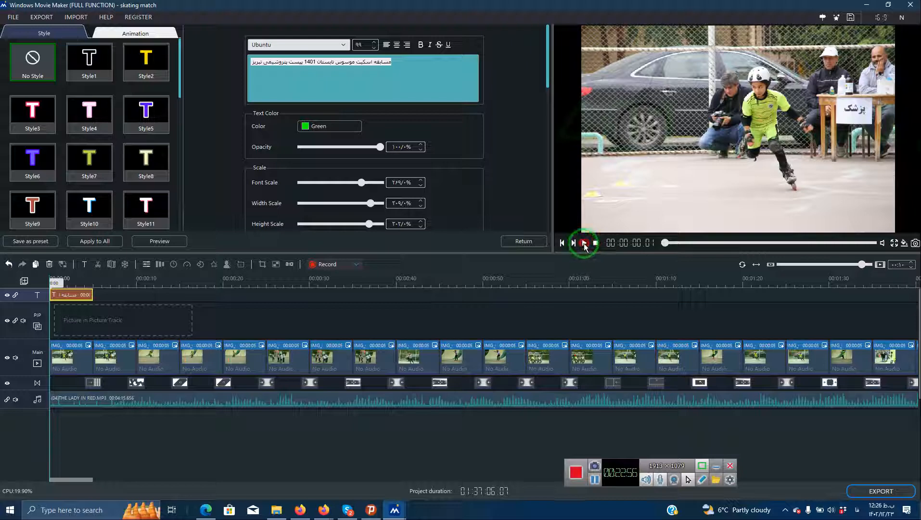
# - Reduce the title's font size to 88 and preview the opening photos with the title from the beginning
pyautogui.click(585, 244)
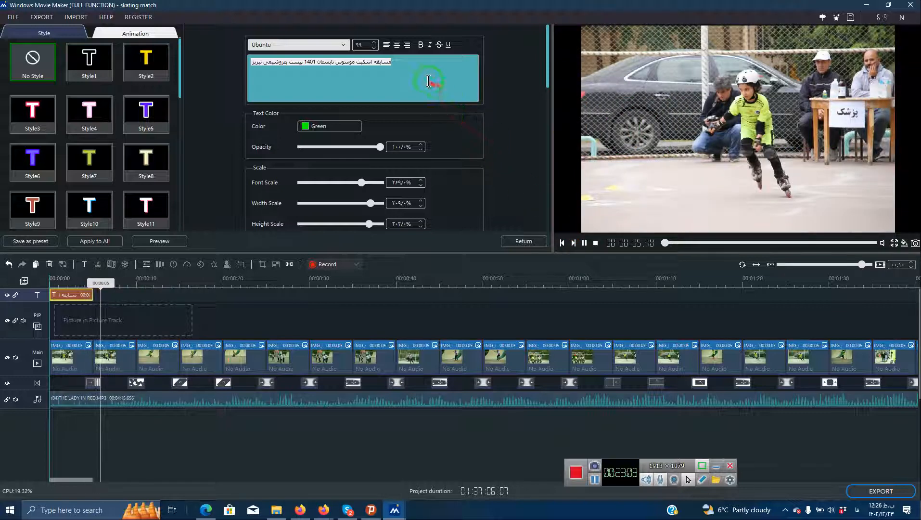
pyautogui.click(375, 50)
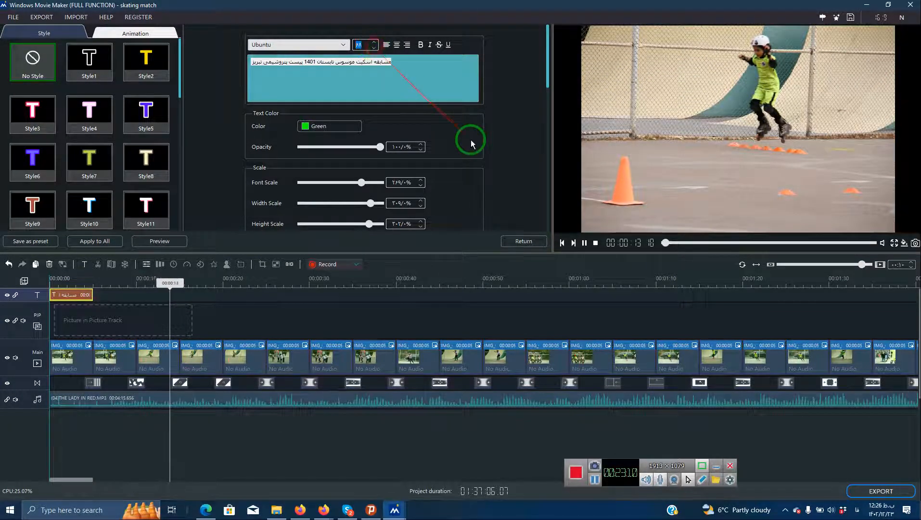
pyautogui.click(596, 243)
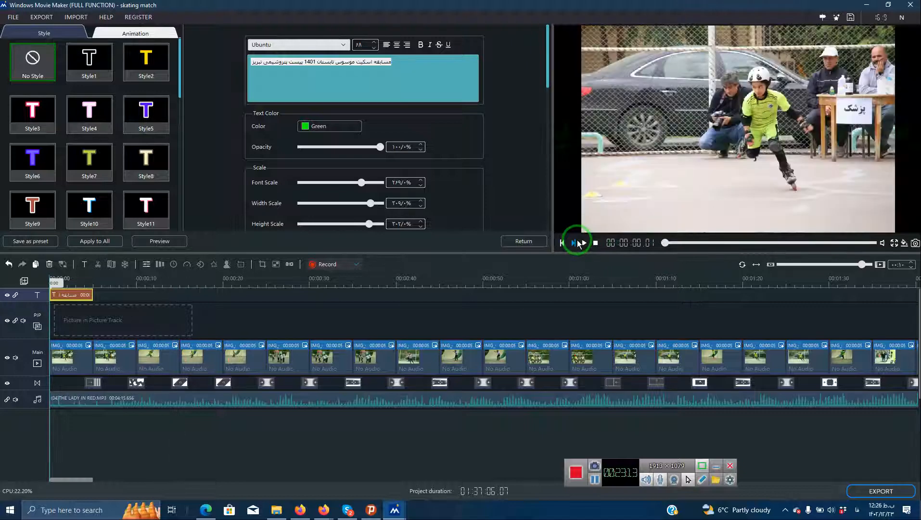
pyautogui.click(584, 243)
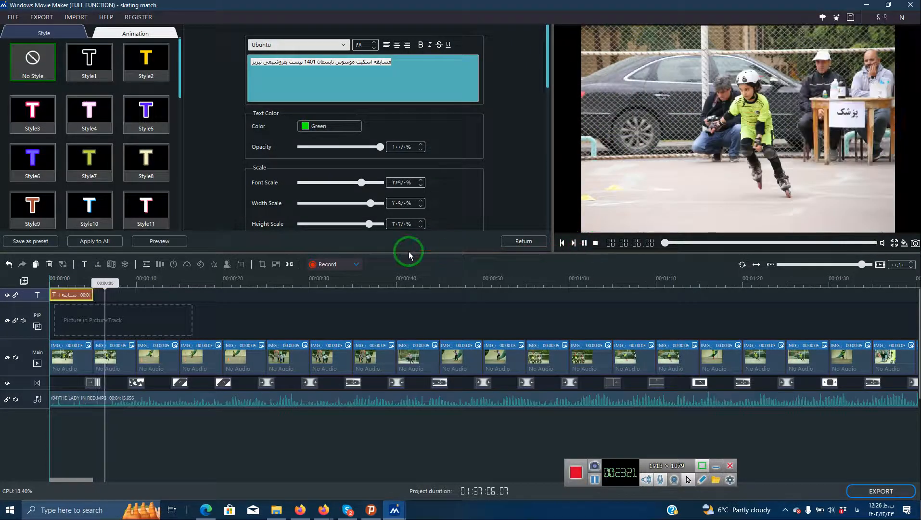
pyautogui.click(596, 243)
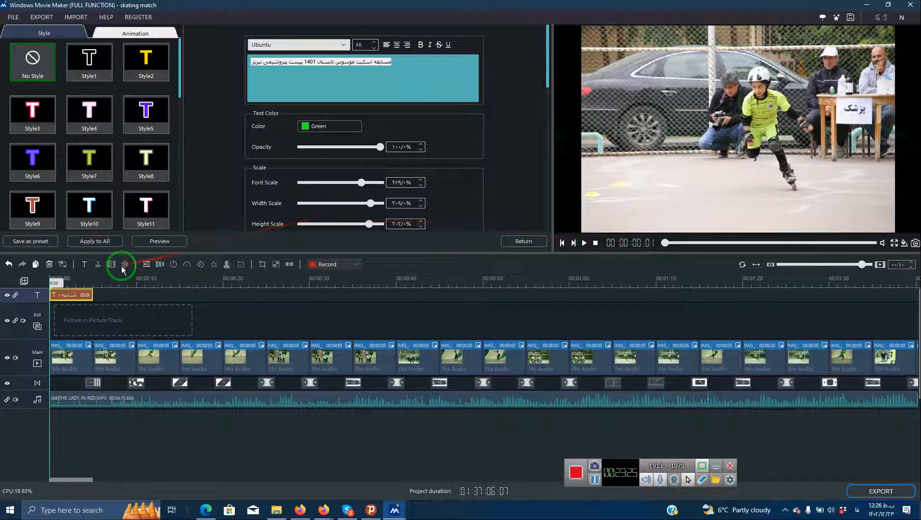
# - Extend the title clip on the text track to about 38.65 seconds and set its font size to 14
pyautogui.moveTo(92, 292); pyautogui.dragTo(384, 295)
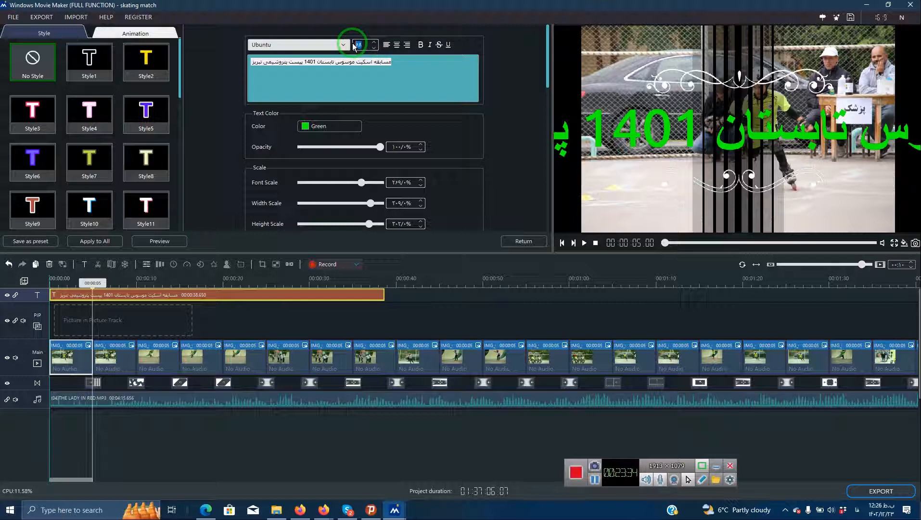
pyautogui.write('14')
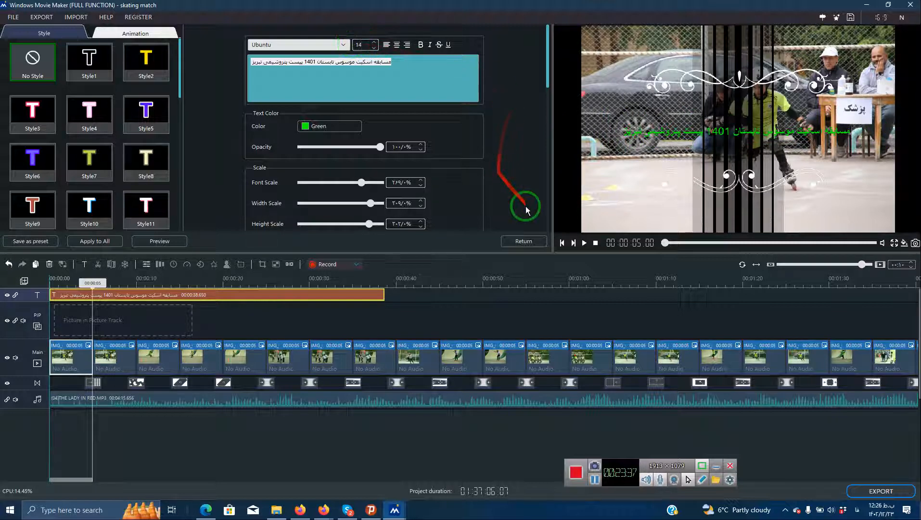
pyautogui.click(595, 244)
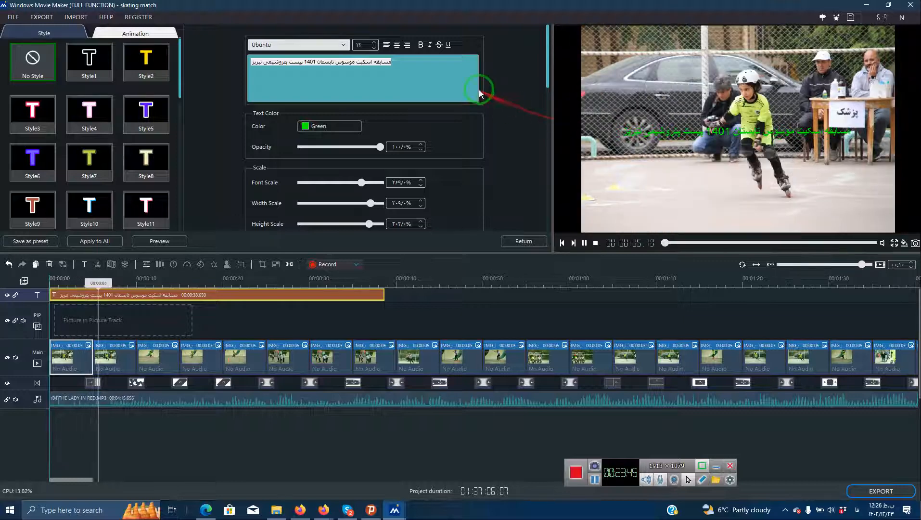
# - Break the title onto a second line before "1401", try font sizes 55 and 25, and set the size to 35
pyautogui.click(318, 60)
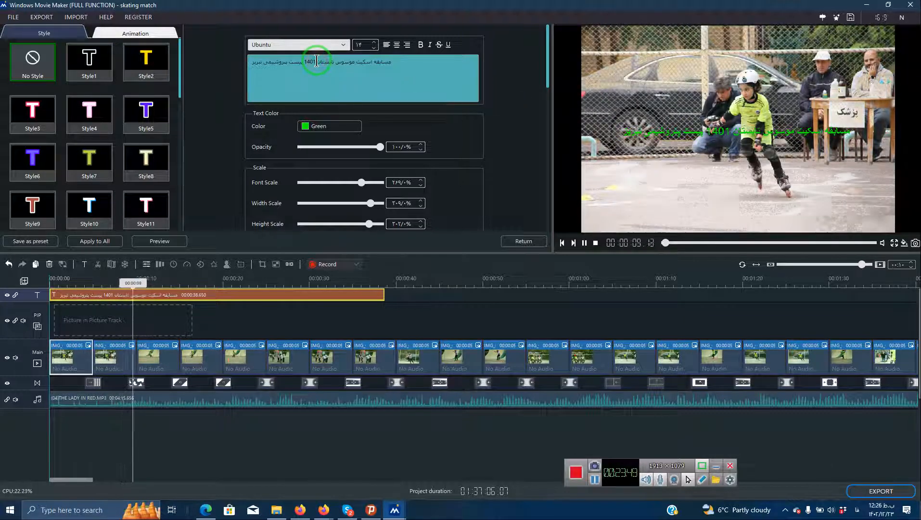
pyautogui.press('Return')
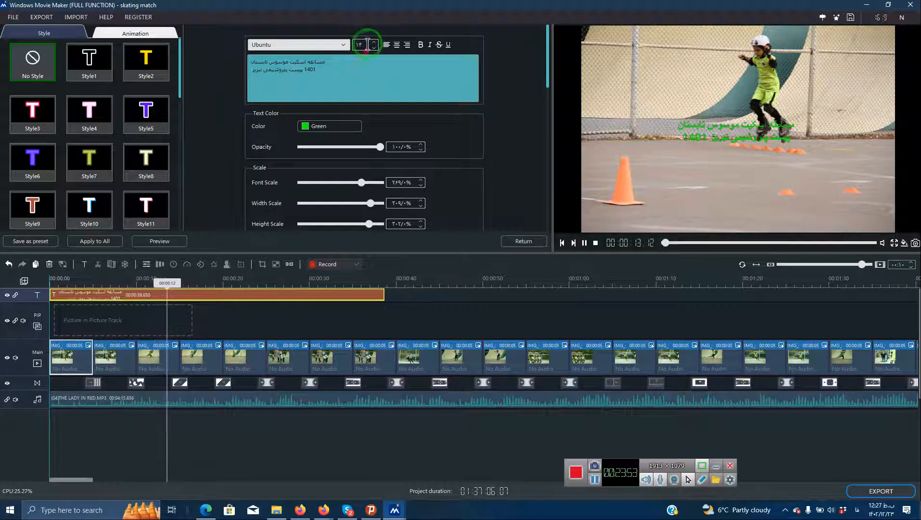
pyautogui.moveTo(366, 44); pyautogui.dragTo(350, 44)
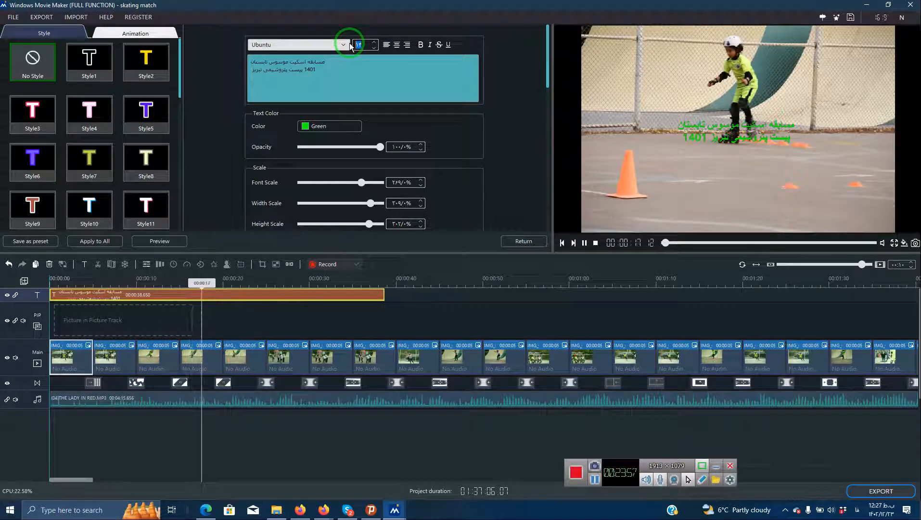
pyautogui.write('55')
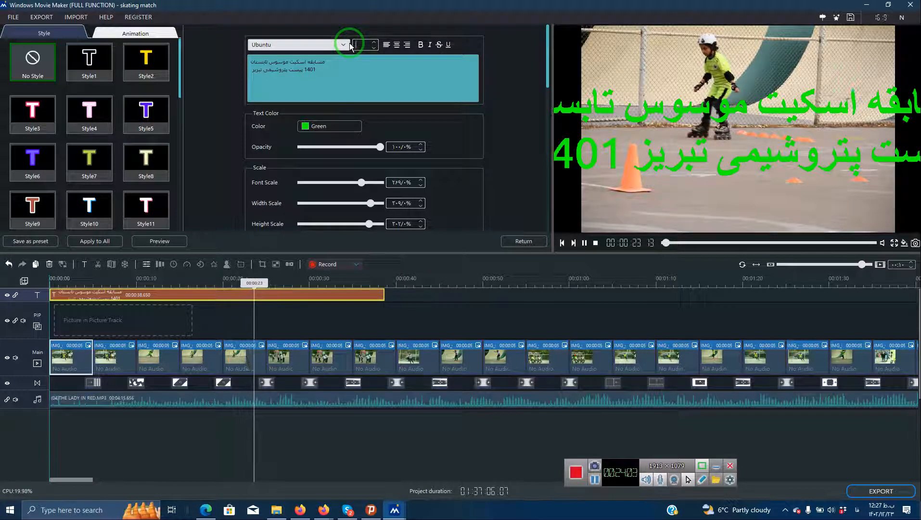
pyautogui.write('25')
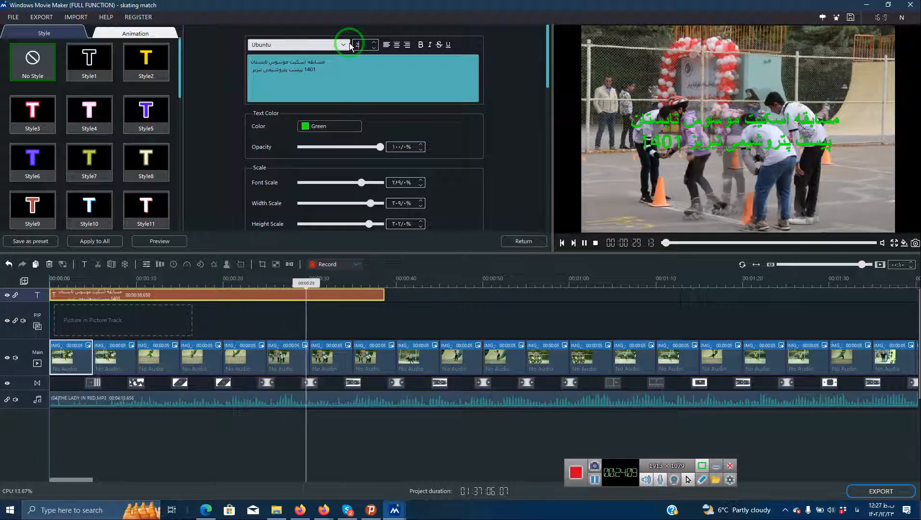
pyautogui.press('BackSpace')
pyautogui.press('BackSpace')
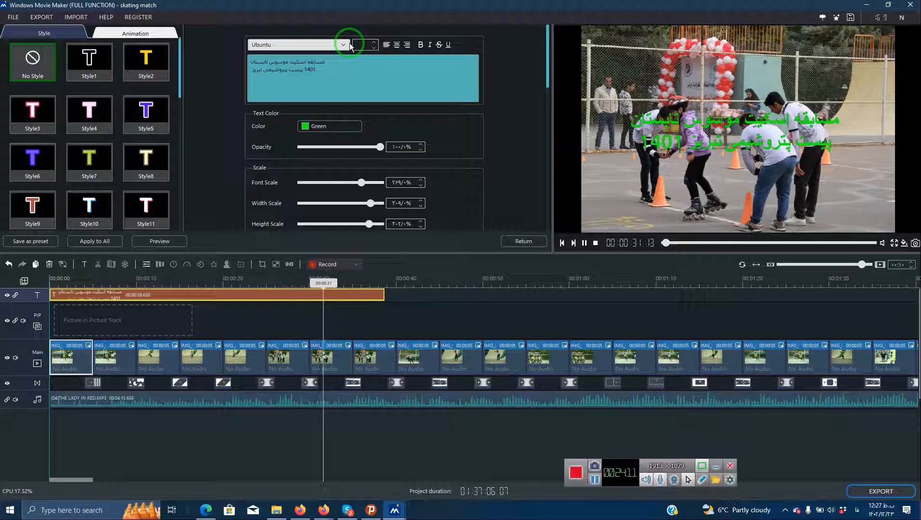
pyautogui.write('35')
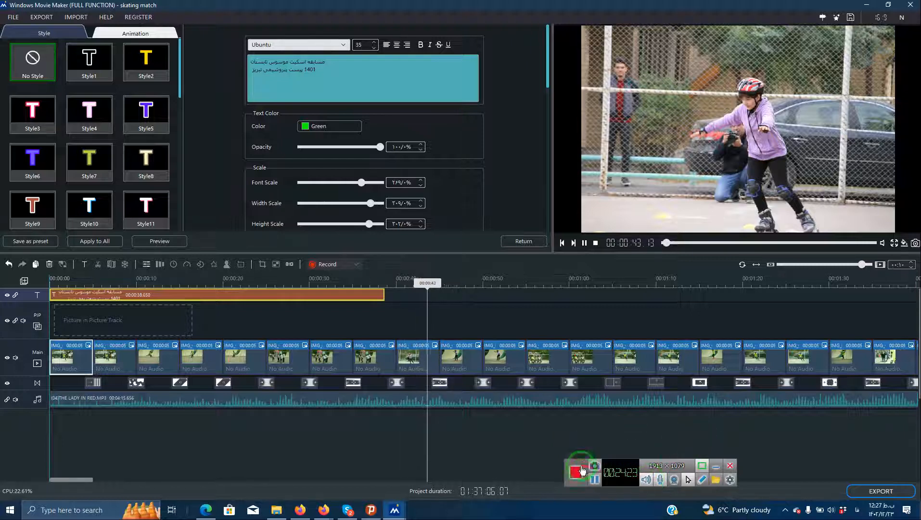
pyautogui.click(595, 481)
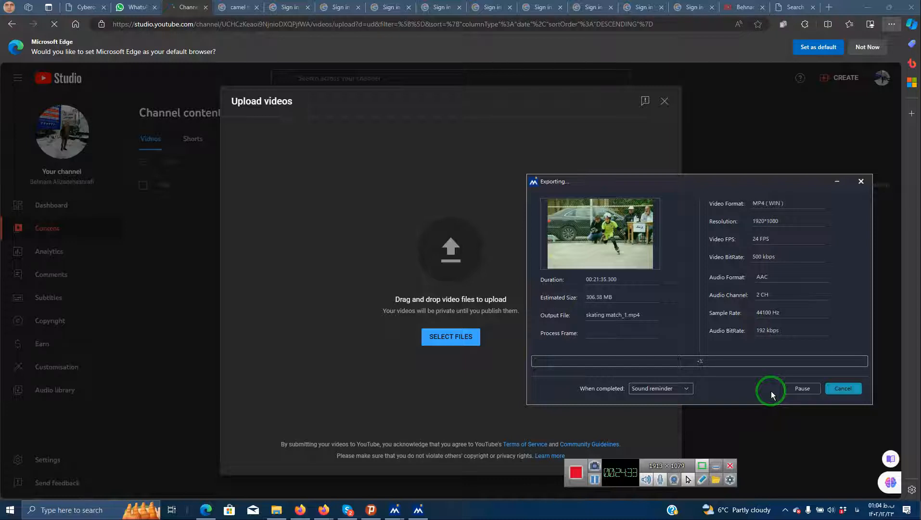
pyautogui.click(674, 479)
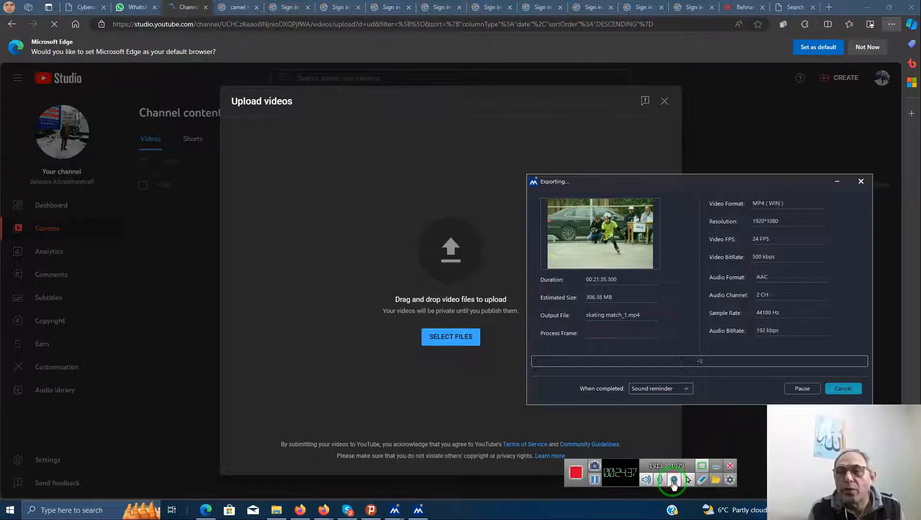